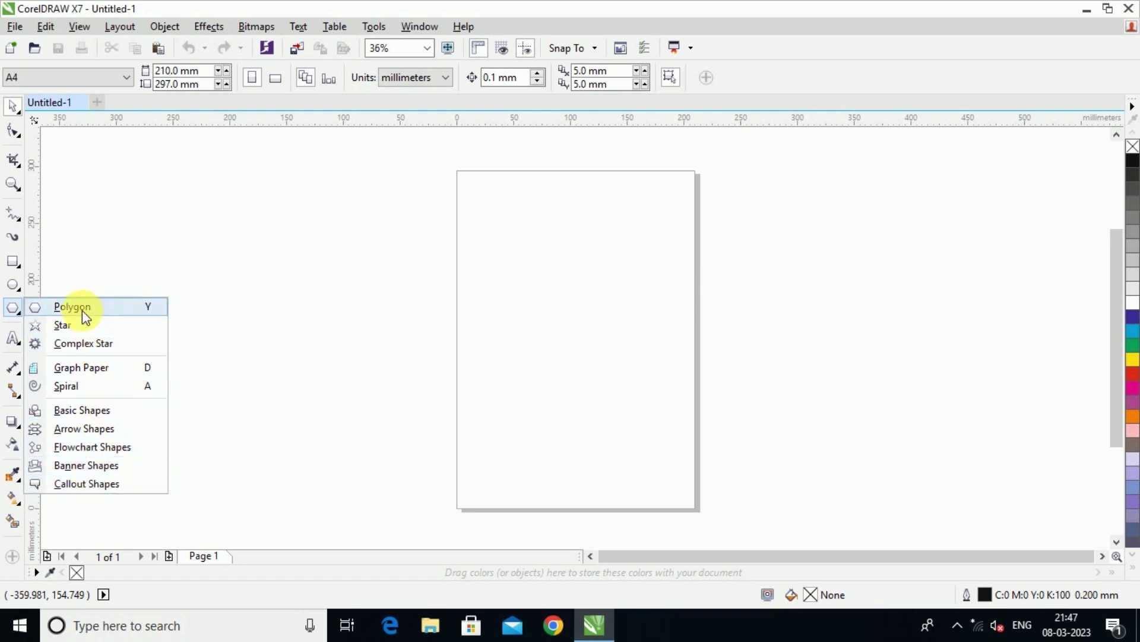
Step: Draw a three-sided polygon about 106 × 73 mm beside the page and another about 76 × 66 mm on the page
click(82, 309)
drag(278, 253, 412, 361)
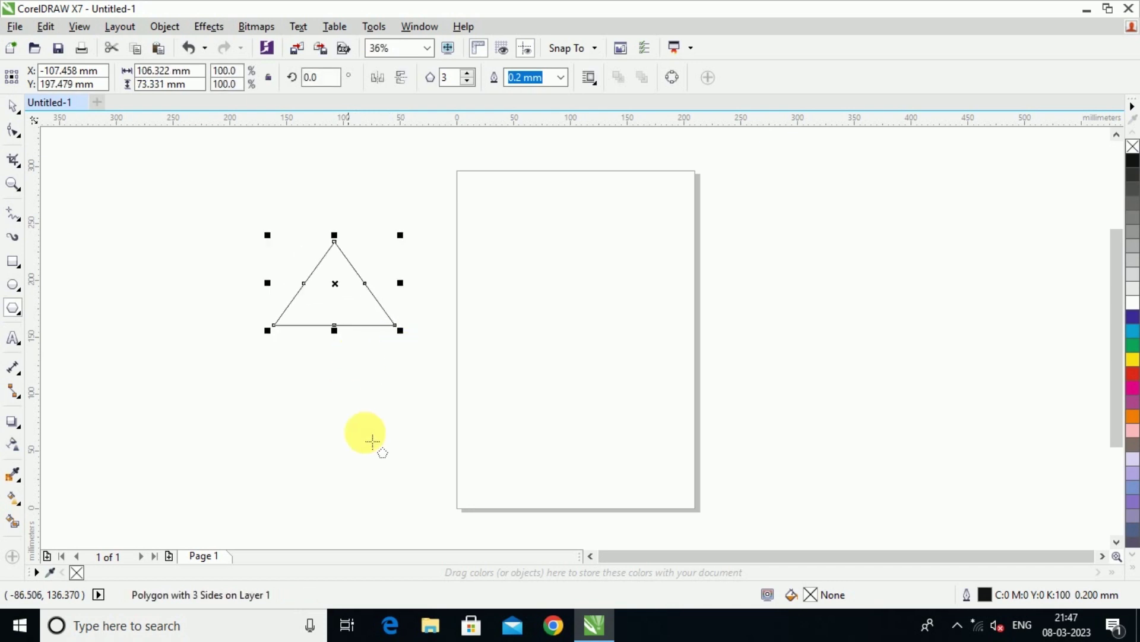
drag(538, 258, 644, 366)
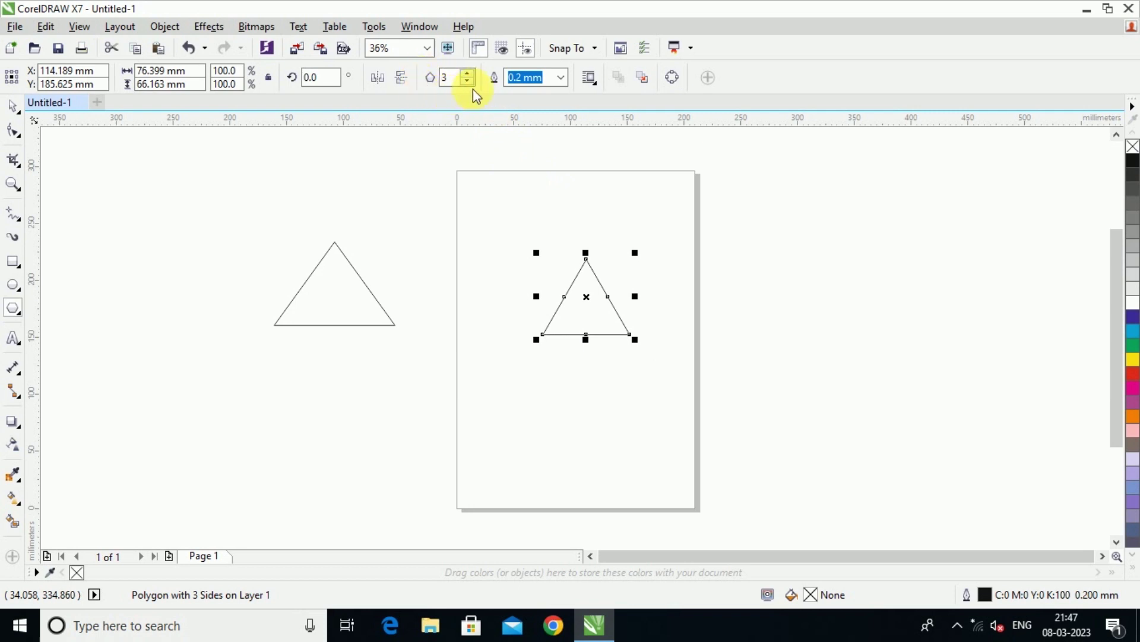
Step: Set the polygon on the page to 8 sides and its rotation angle to 30 degrees
click(468, 74)
click(467, 74)
click(468, 74)
click(467, 74)
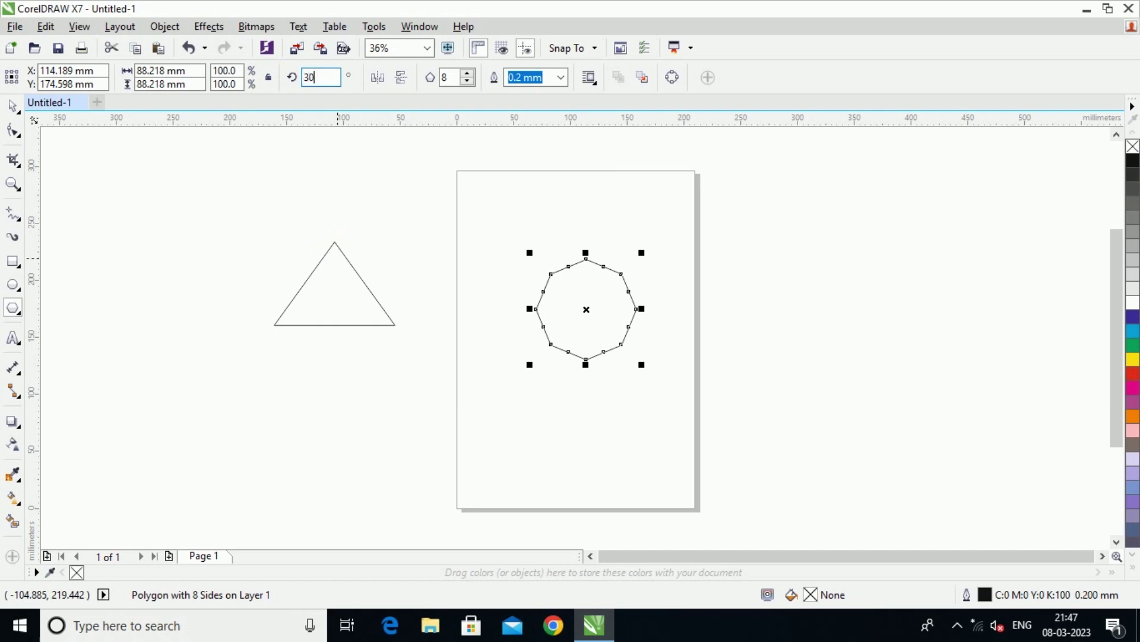
key(Return)
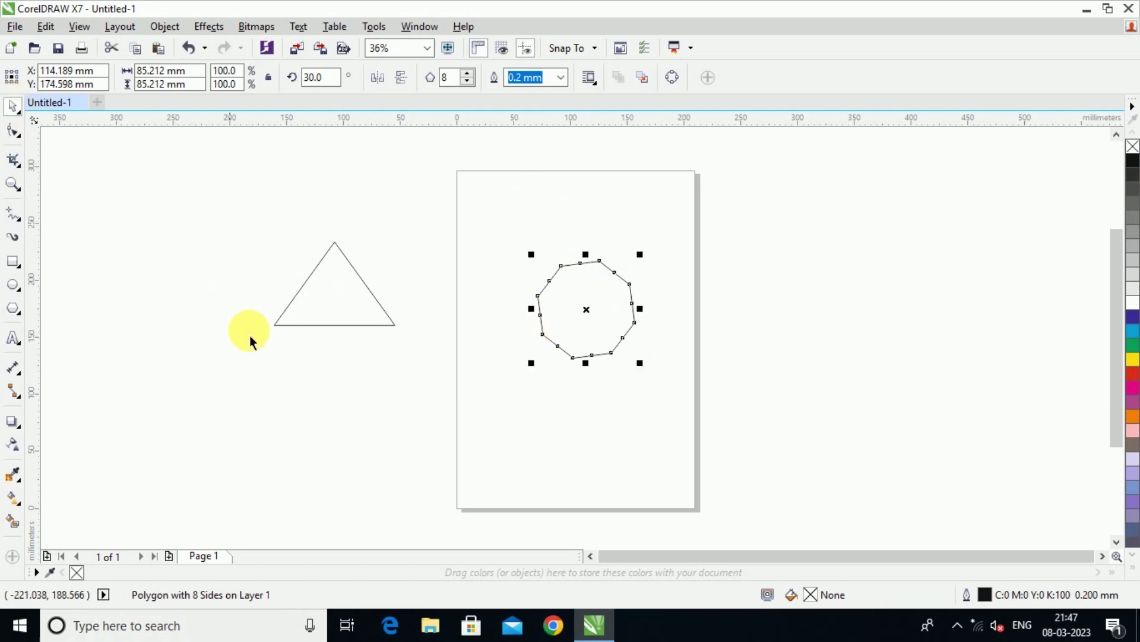
Step: Draw a five-pointed star about 76 × 72 mm beside the page, level with the octagon
click(328, 353)
click(368, 325)
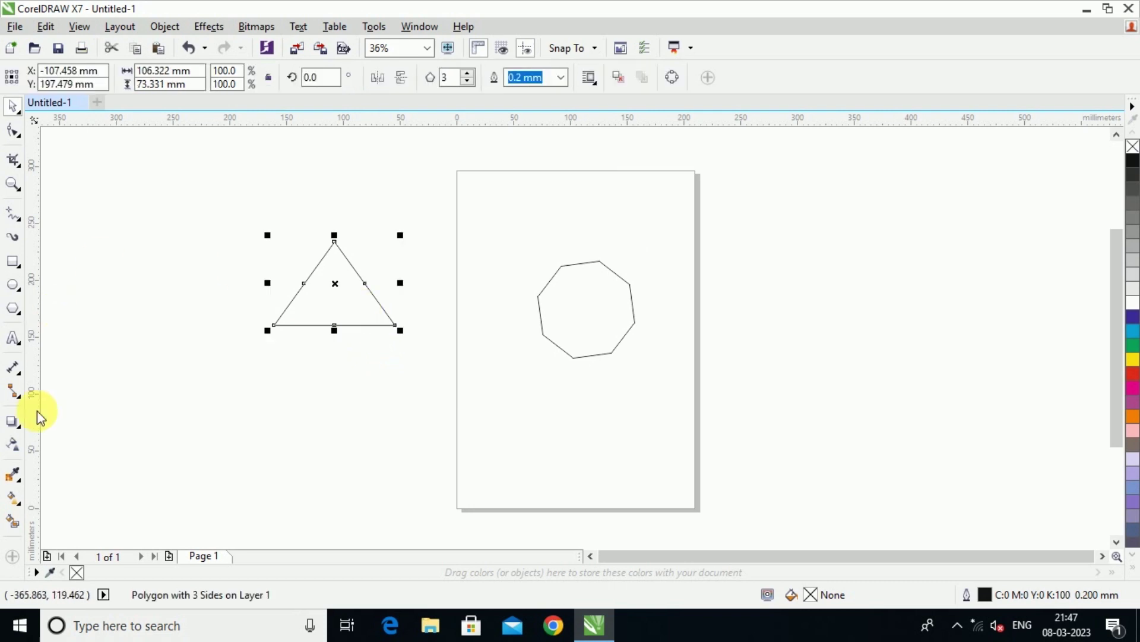
click(16, 310)
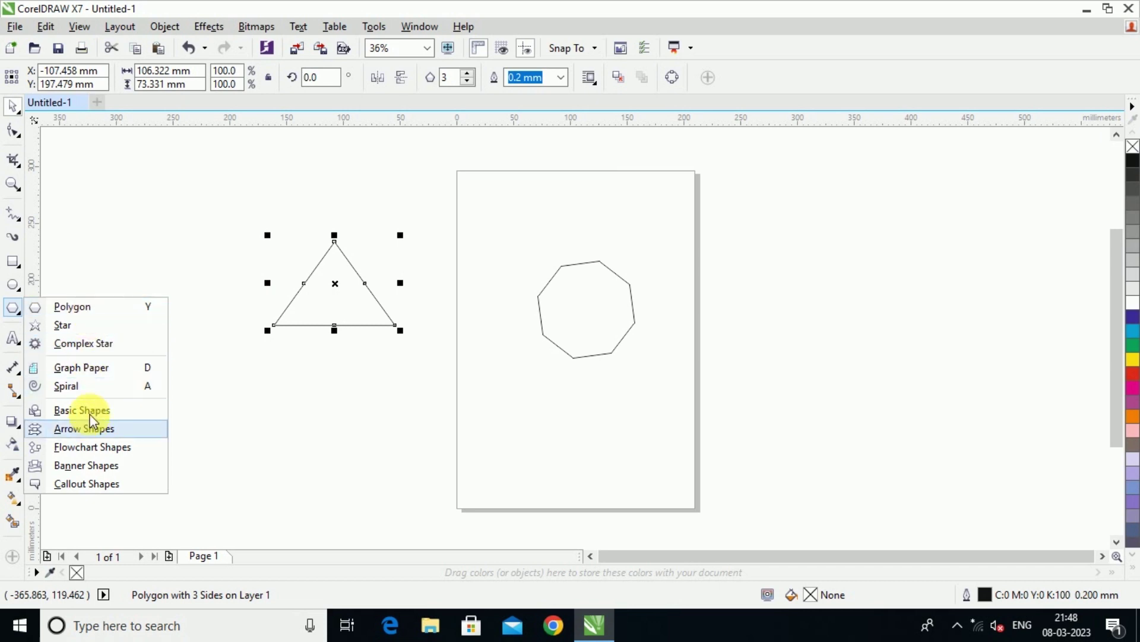
click(87, 324)
drag(713, 241, 799, 330)
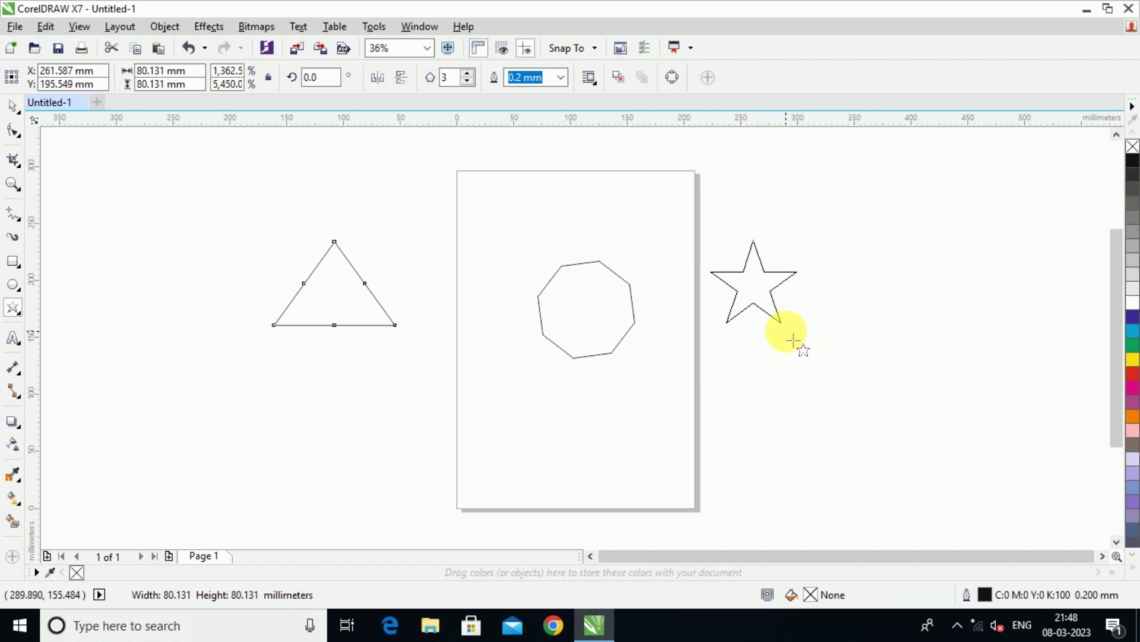
Step: Draw a folded ribbon banner shape about 297 × 83 mm above the triangle, narrowing its centre panel and lowering its tails
click(15, 313)
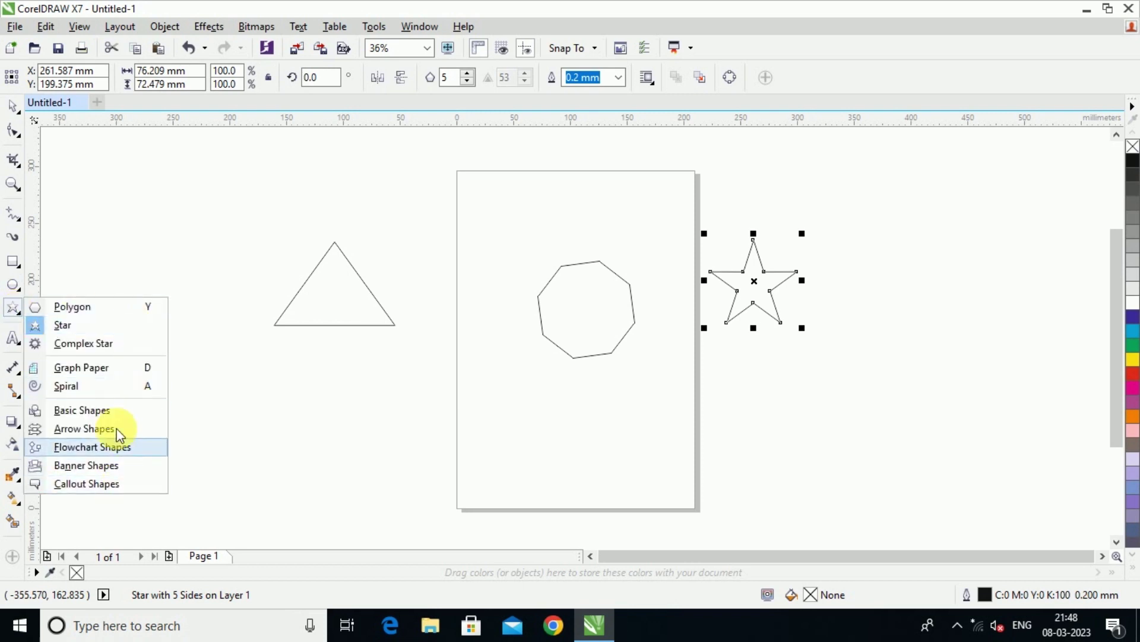
click(75, 466)
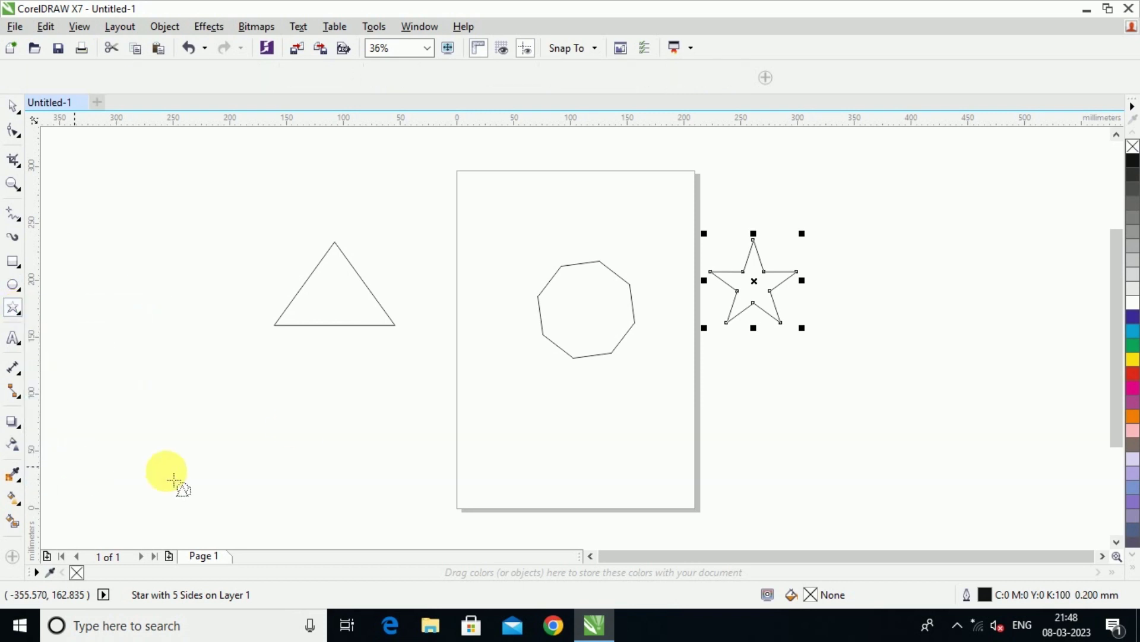
click(436, 81)
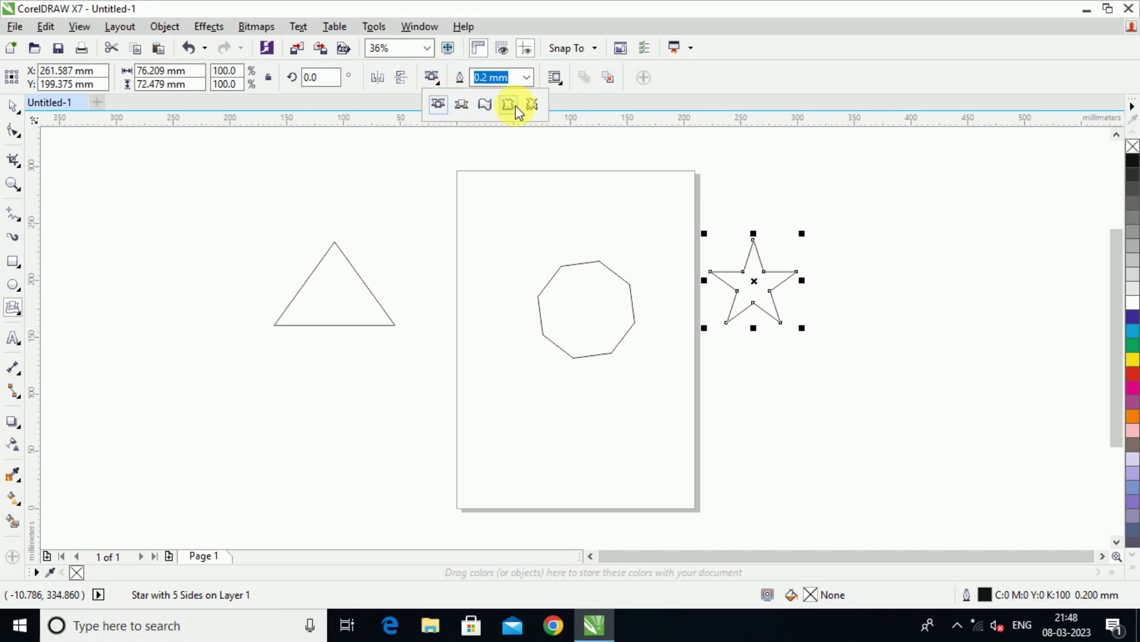
click(461, 107)
drag(212, 188, 555, 277)
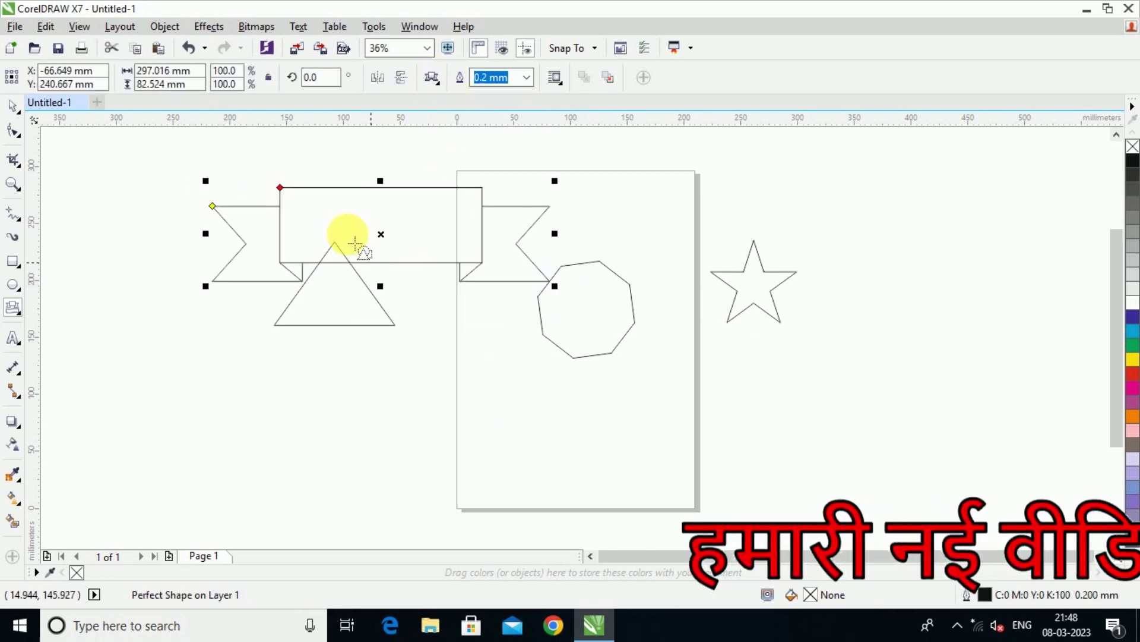
drag(280, 187, 291, 217)
mouse_move(215, 206)
mouse_down()
mouse_move(224, 232)
mouse_move(234, 178)
mouse_move(229, 221)
mouse_up()
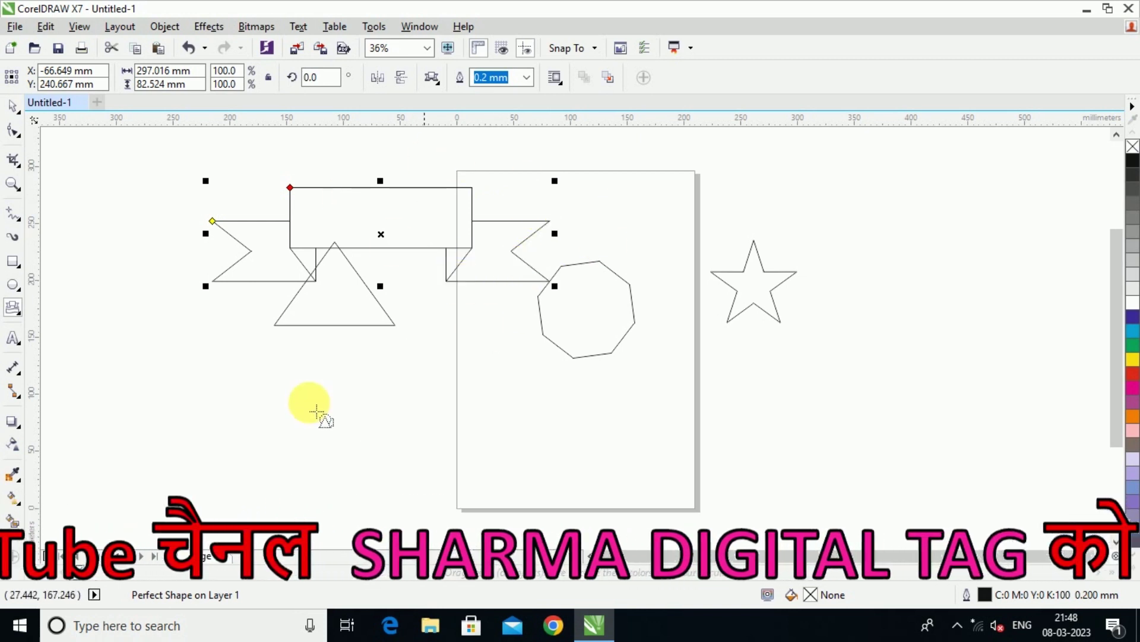
Step: Draw a round callout about 121 × 124 mm below the triangle and a rounded-rectangle callout about 196 × 159 mm over the star
click(14, 310)
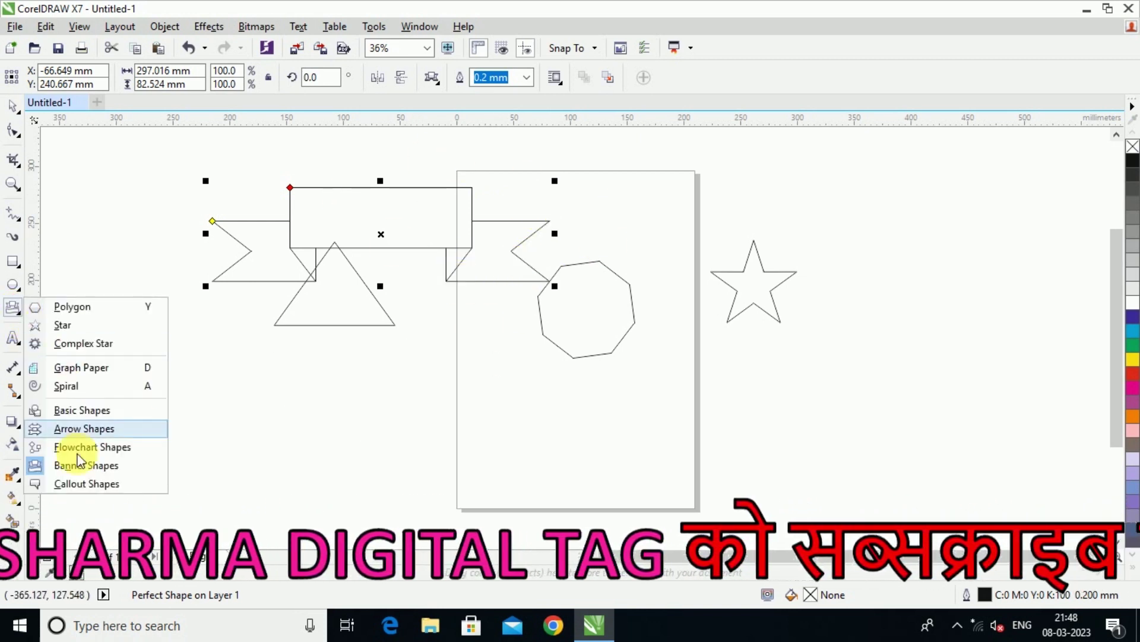
click(77, 482)
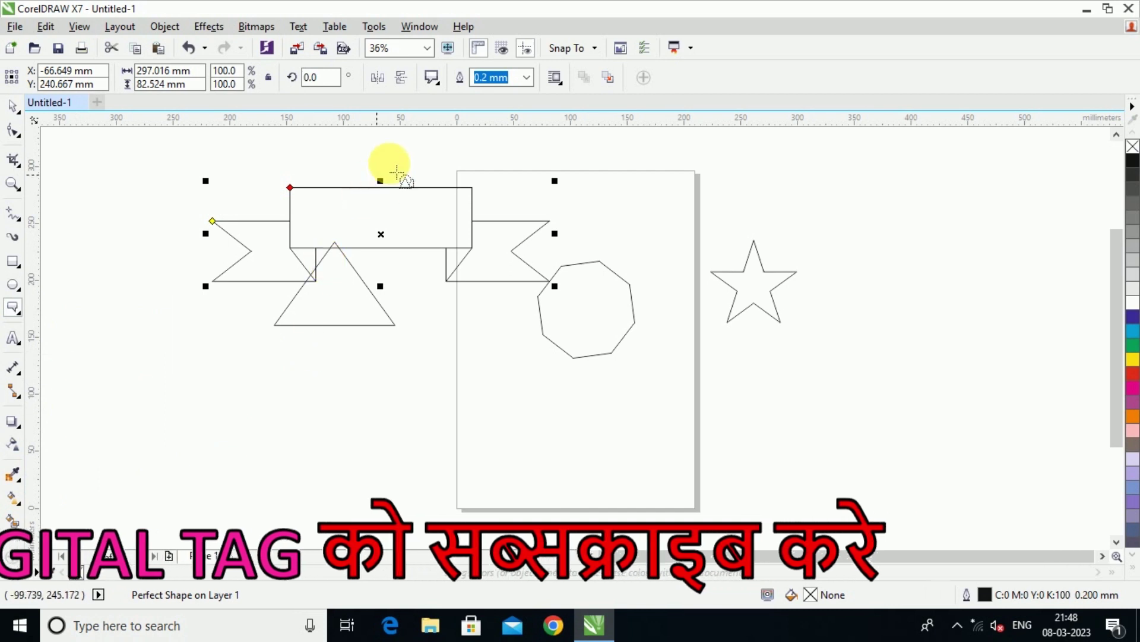
click(435, 85)
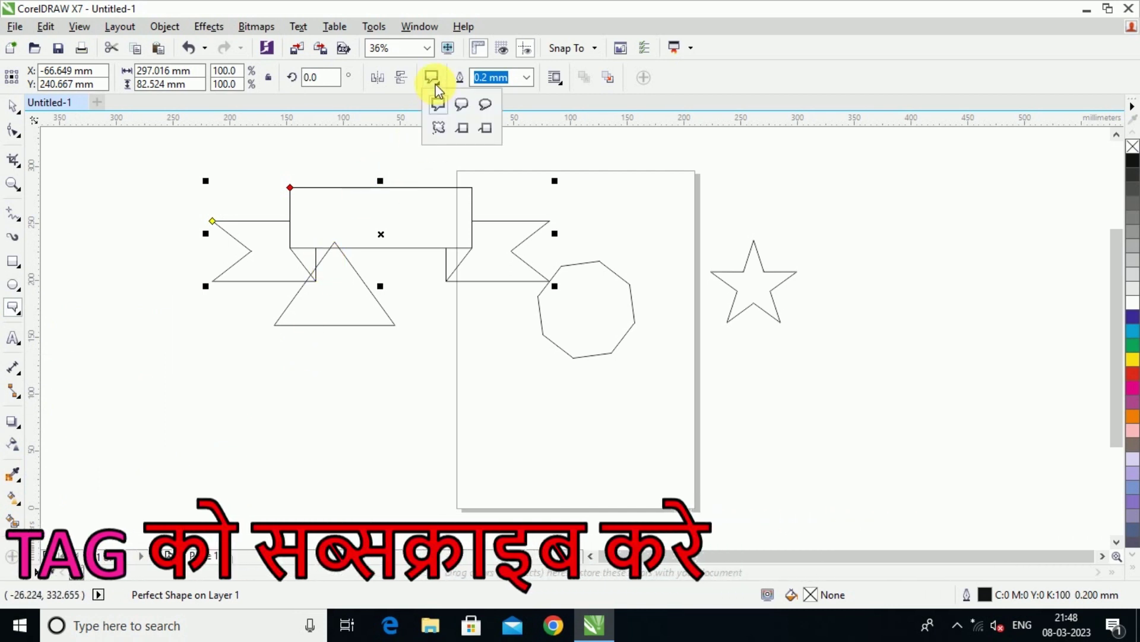
click(486, 106)
drag(347, 360, 487, 505)
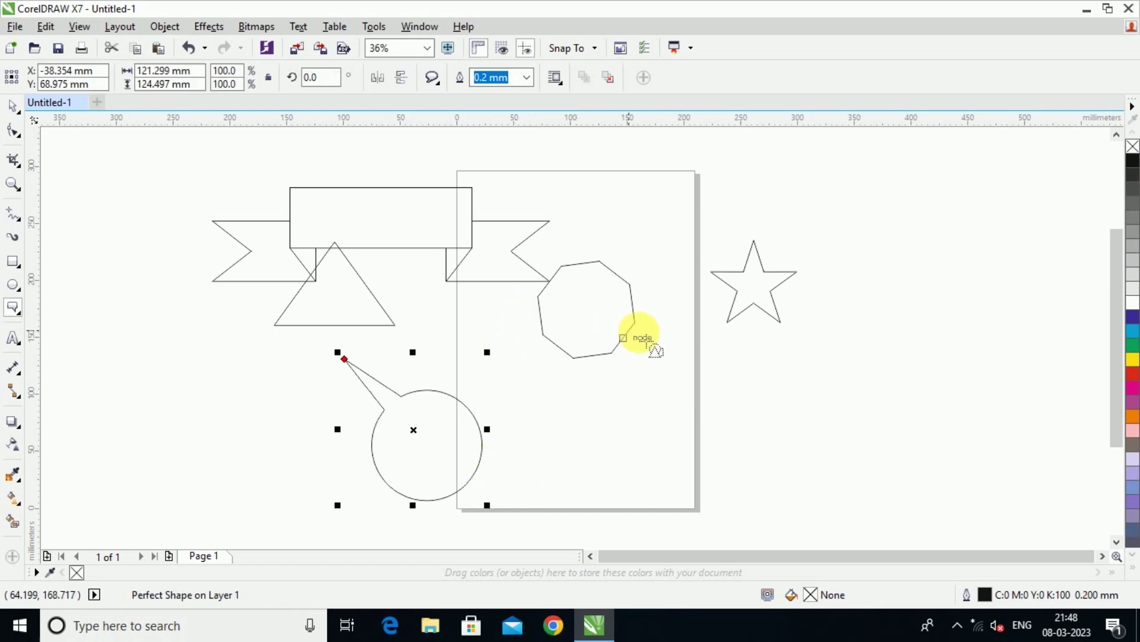
click(433, 79)
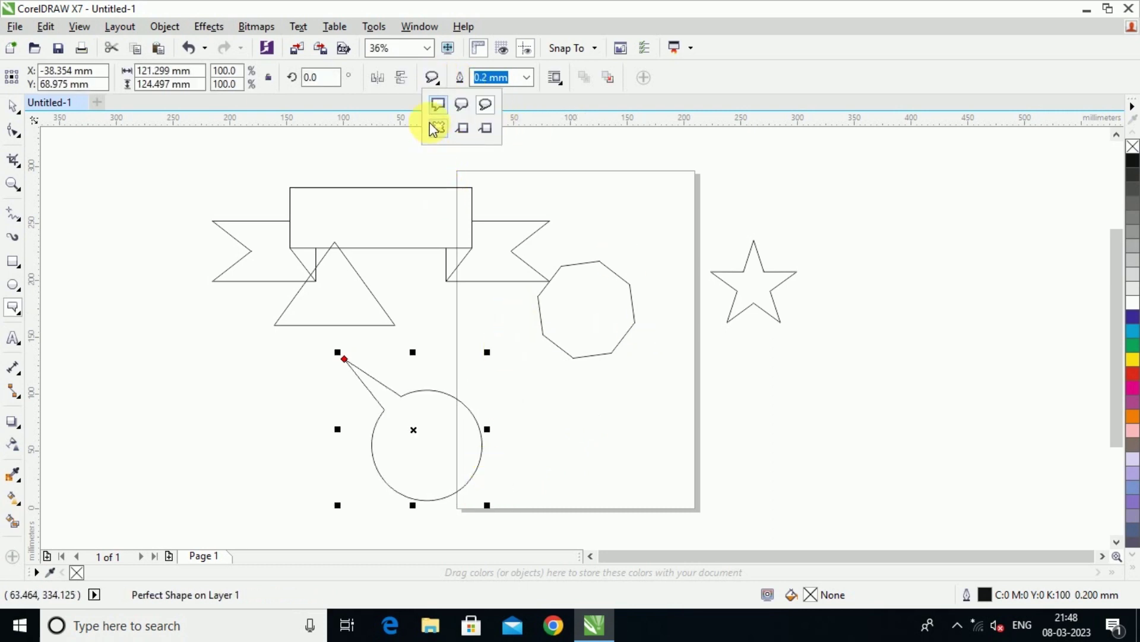
click(463, 106)
drag(585, 214, 817, 404)
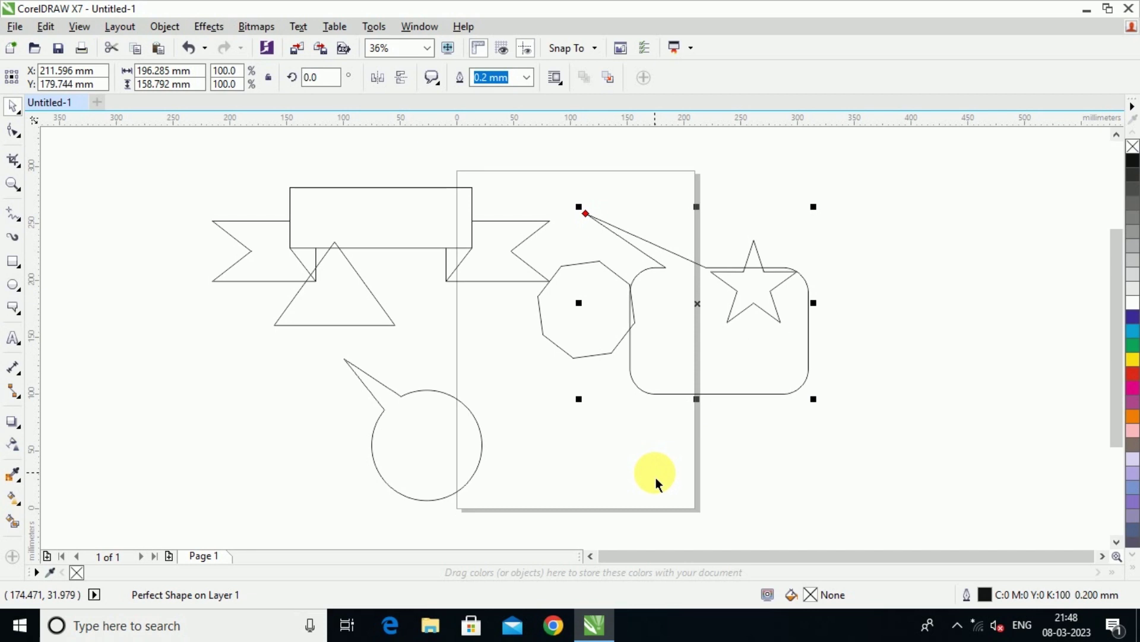
Step: Delete all the drawn shapes at once
key(ctrl+a)
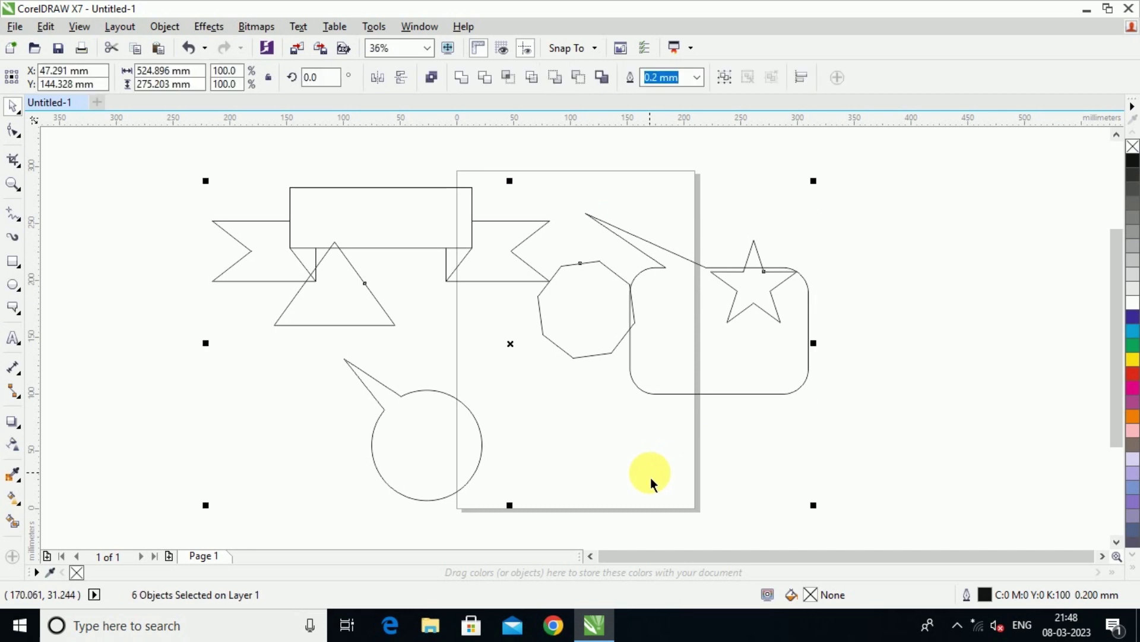
key(Delete)
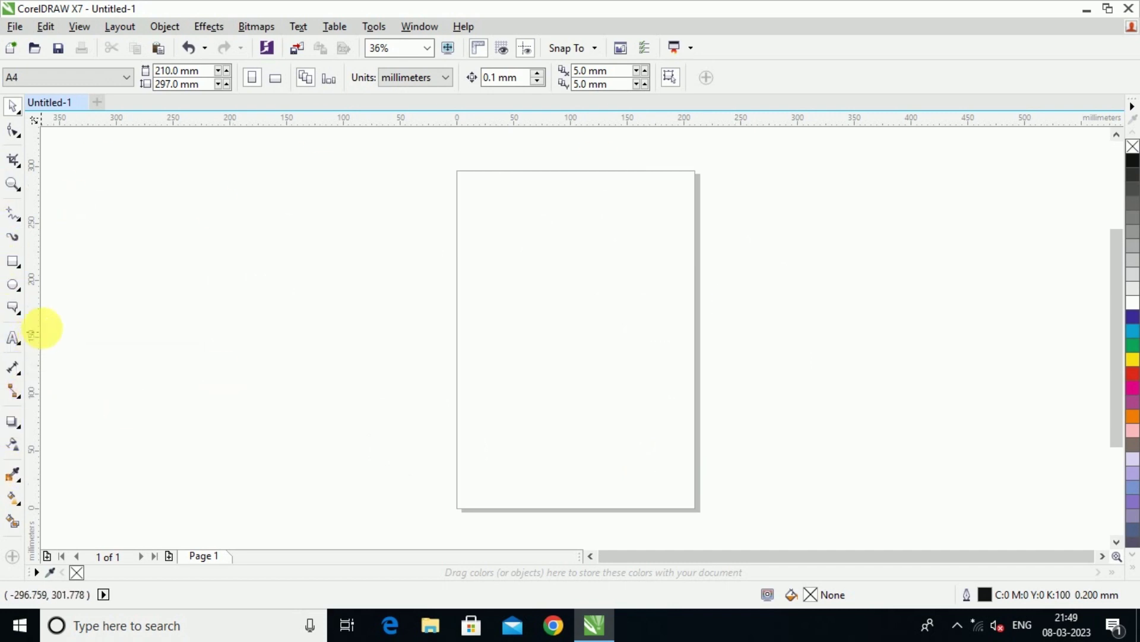
Step: Draw two curved Artistic Media preset strokes, one above the other, in the empty area beside the page
click(13, 231)
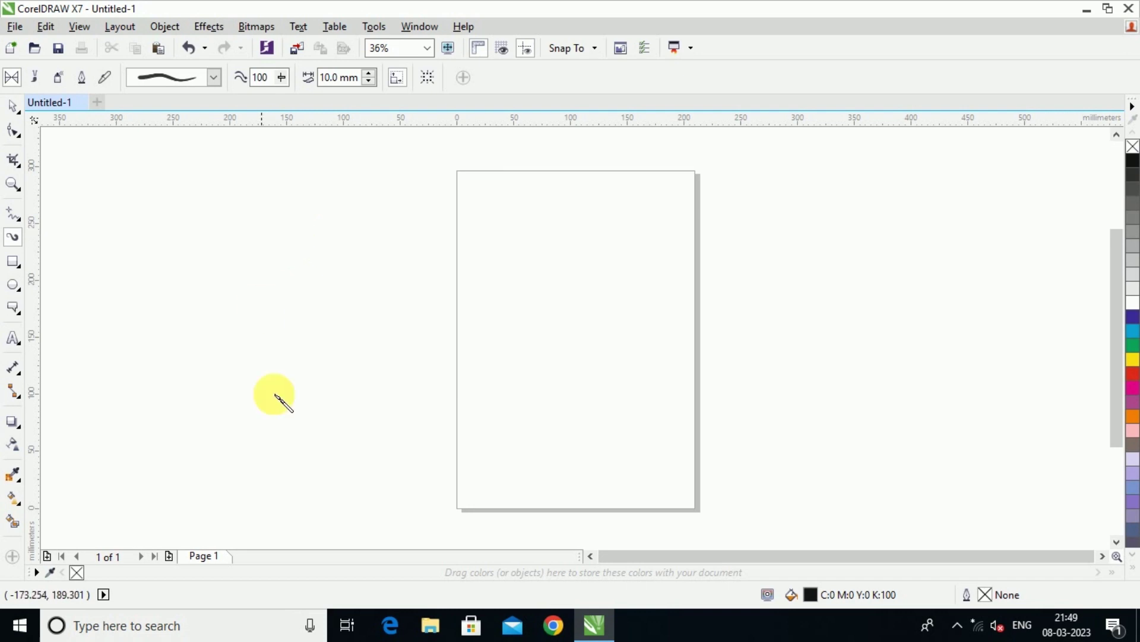
drag(136, 173, 301, 279)
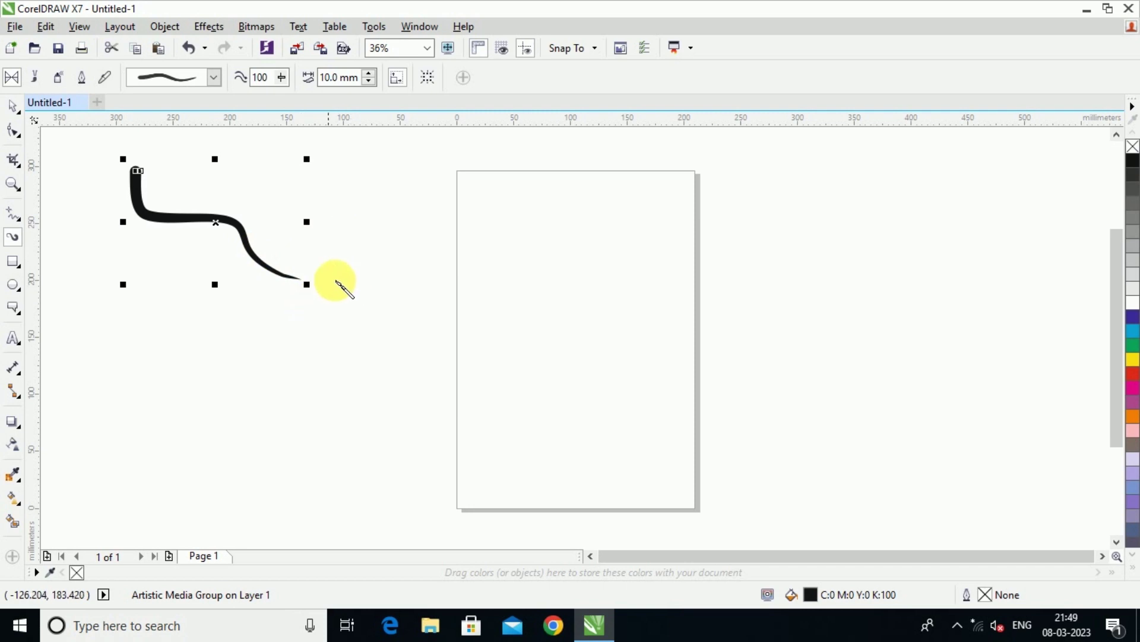
mouse_move(125, 329)
mouse_down()
mouse_move(220, 367)
mouse_move(249, 435)
mouse_up()
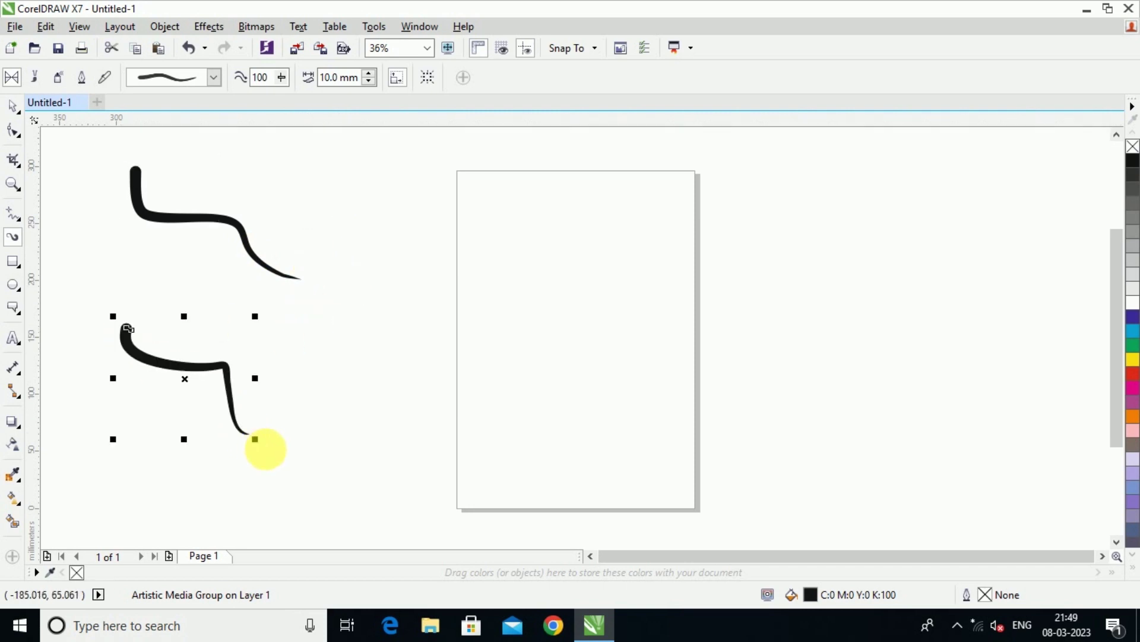
Step: Switch to another flat-ended tapering preset stroke, then draw four curves on and around the page and an underlined signature-like scribble
click(215, 77)
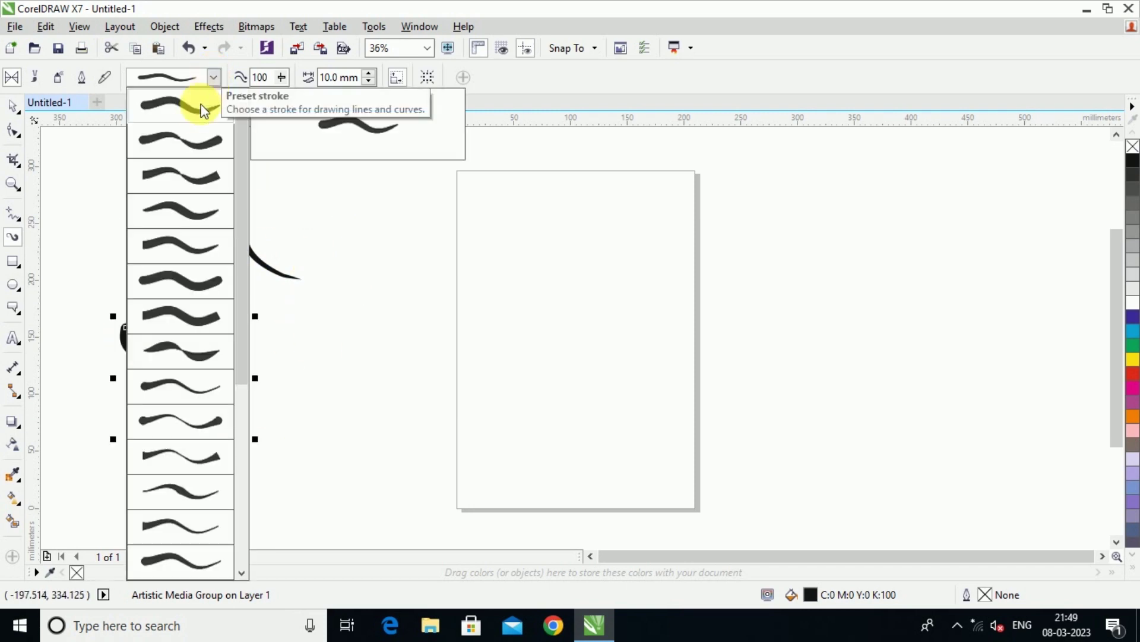
drag(247, 153, 247, 339)
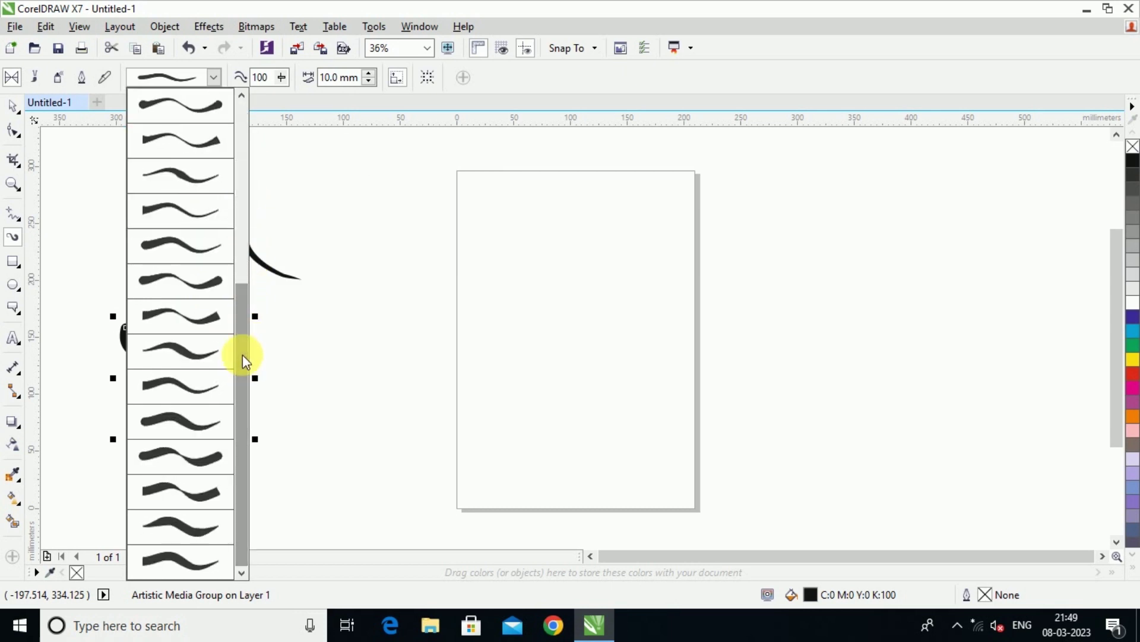
click(198, 229)
mouse_move(433, 208)
mouse_down()
mouse_move(438, 258)
mouse_move(485, 368)
mouse_up()
click(676, 203)
drag(670, 197, 676, 355)
mouse_move(366, 360)
mouse_down()
mouse_move(379, 410)
mouse_move(544, 503)
mouse_up()
mouse_move(607, 373)
mouse_down()
mouse_move(672, 462)
mouse_move(708, 487)
mouse_up()
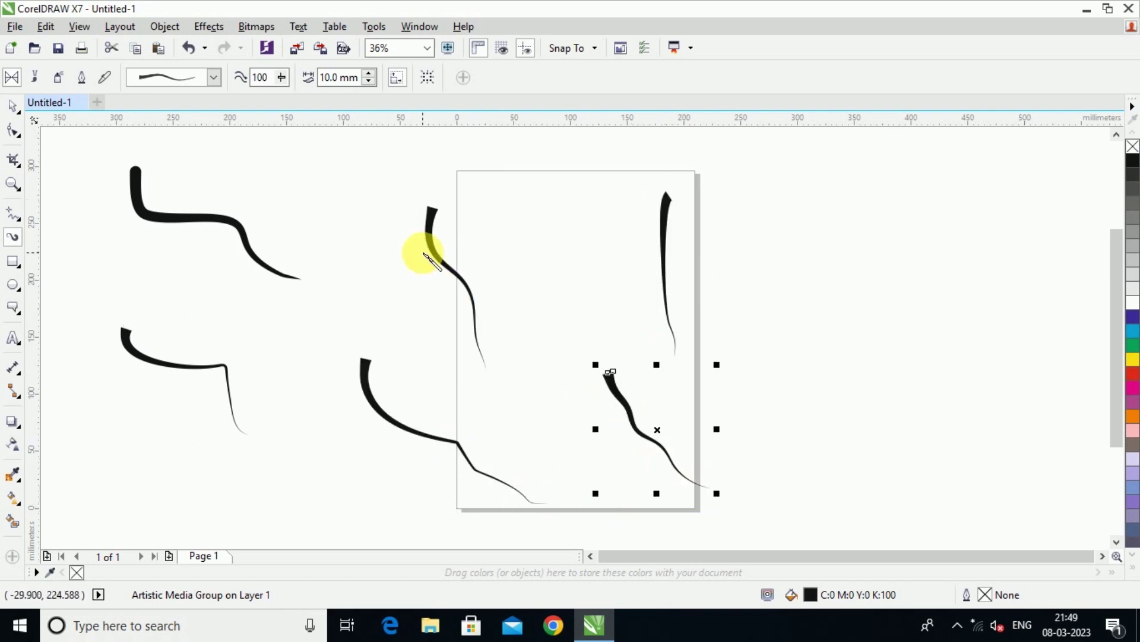
mouse_move(302, 192)
mouse_down()
mouse_move(295, 259)
mouse_move(342, 270)
mouse_move(373, 243)
mouse_move(444, 260)
mouse_move(523, 218)
mouse_move(393, 315)
mouse_move(302, 319)
mouse_move(521, 315)
mouse_up()
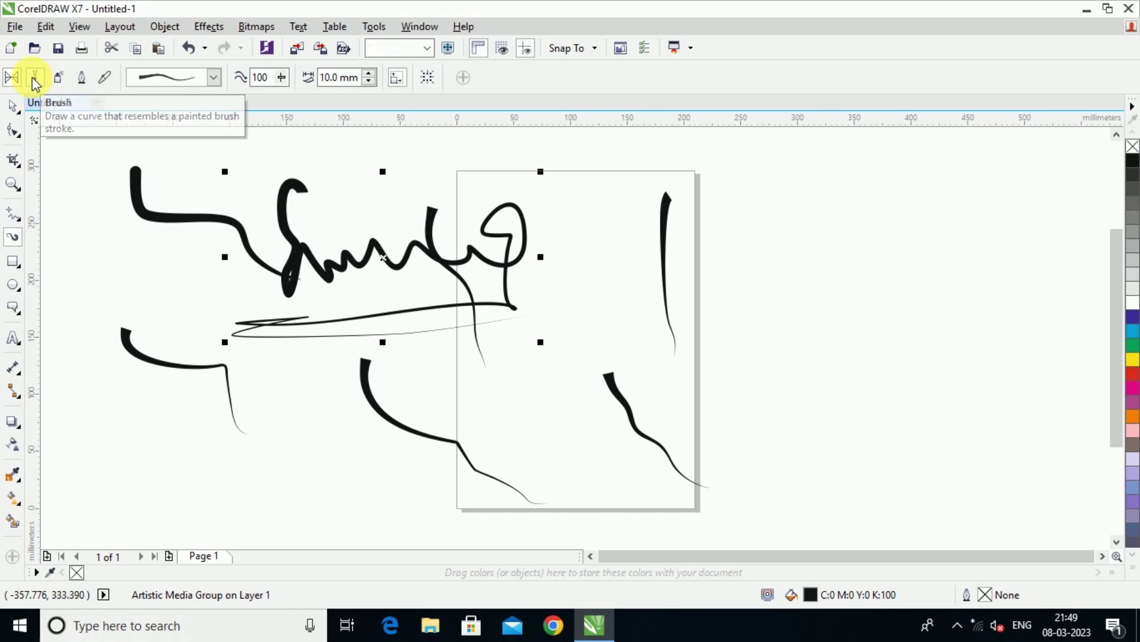
Step: Draw a long wavy vertical stroke beside the page in Artistic Media Brush mode, using a thin bristle brushstroke from the Calligraphy category
click(216, 77)
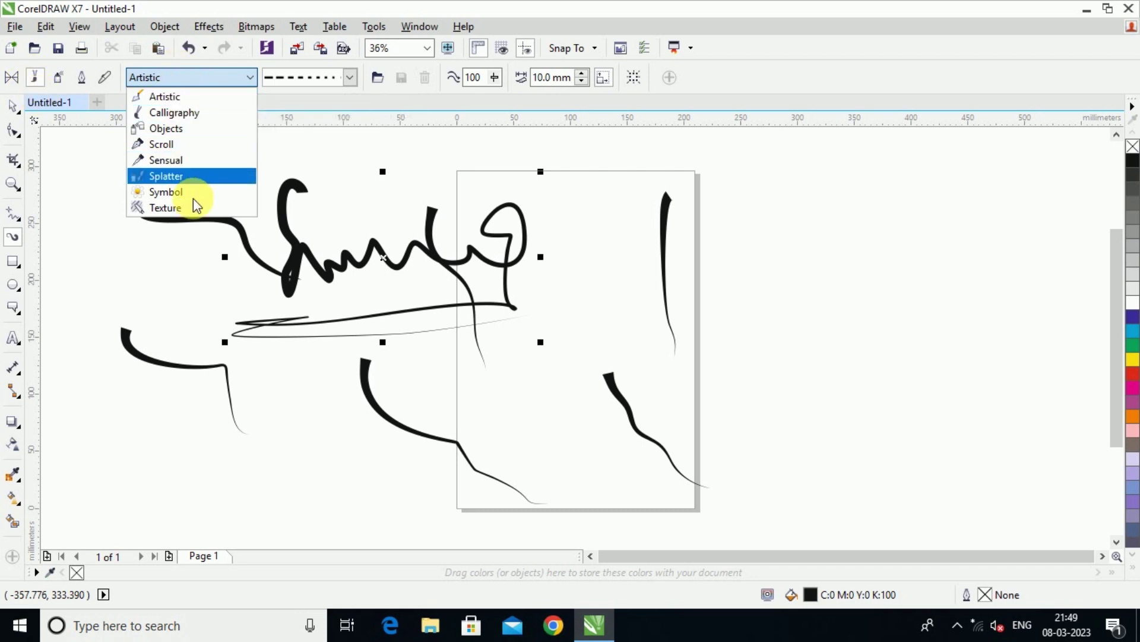
click(345, 79)
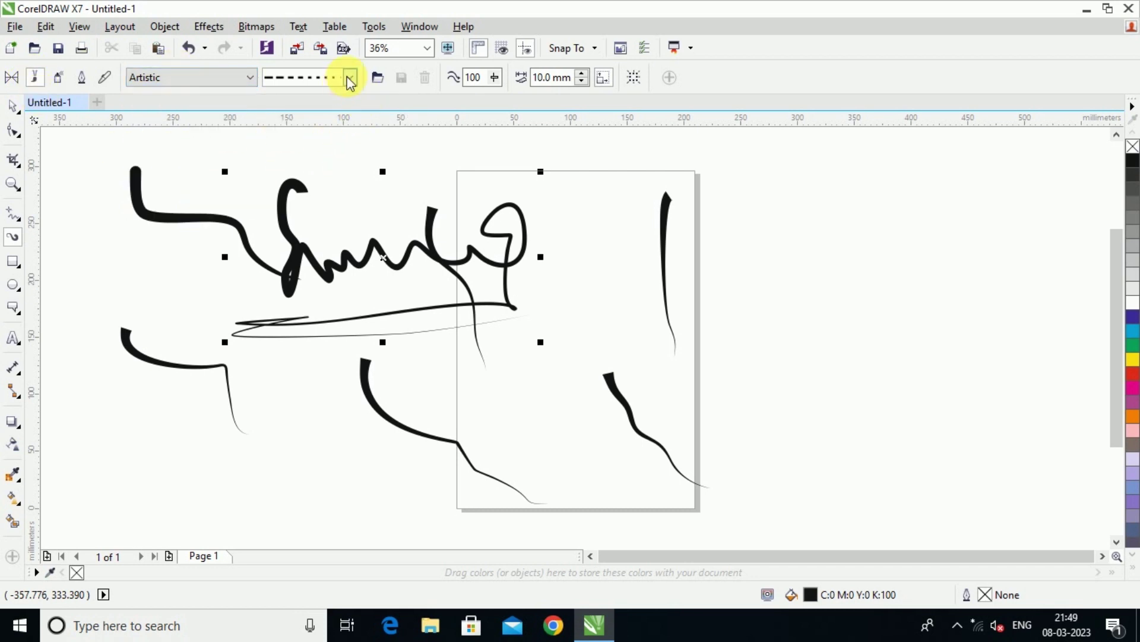
click(344, 79)
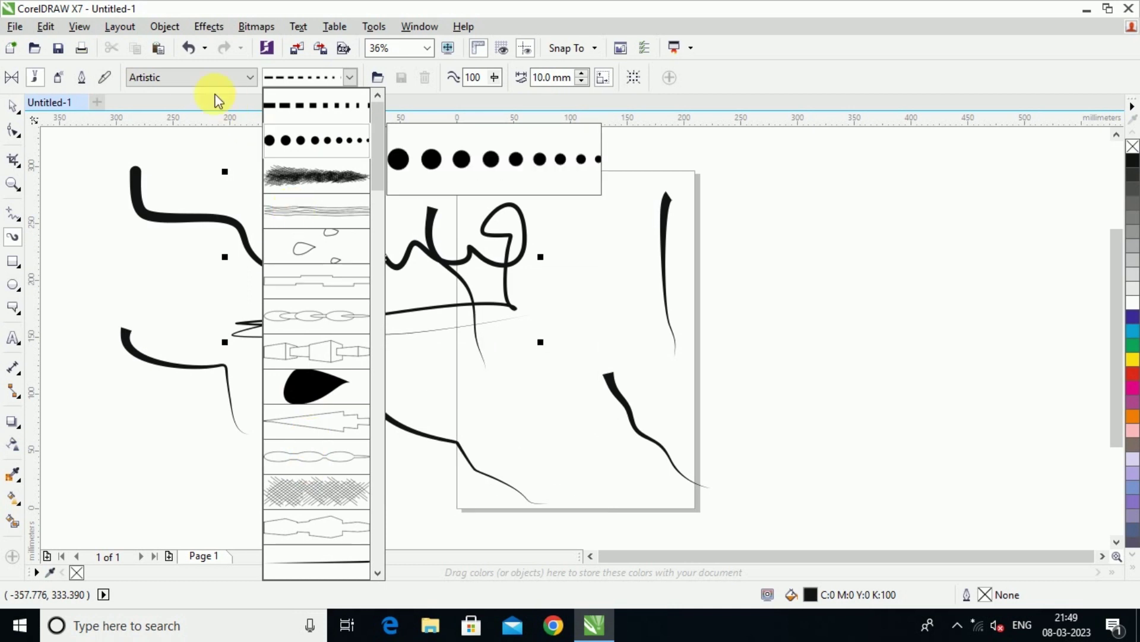
click(212, 75)
click(214, 72)
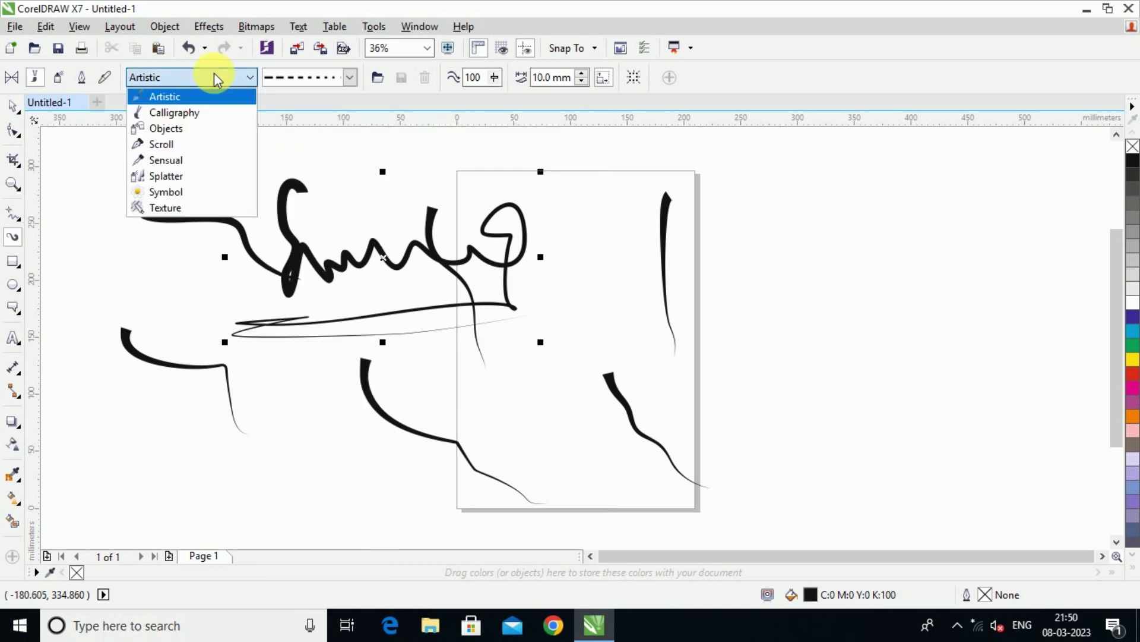
click(186, 114)
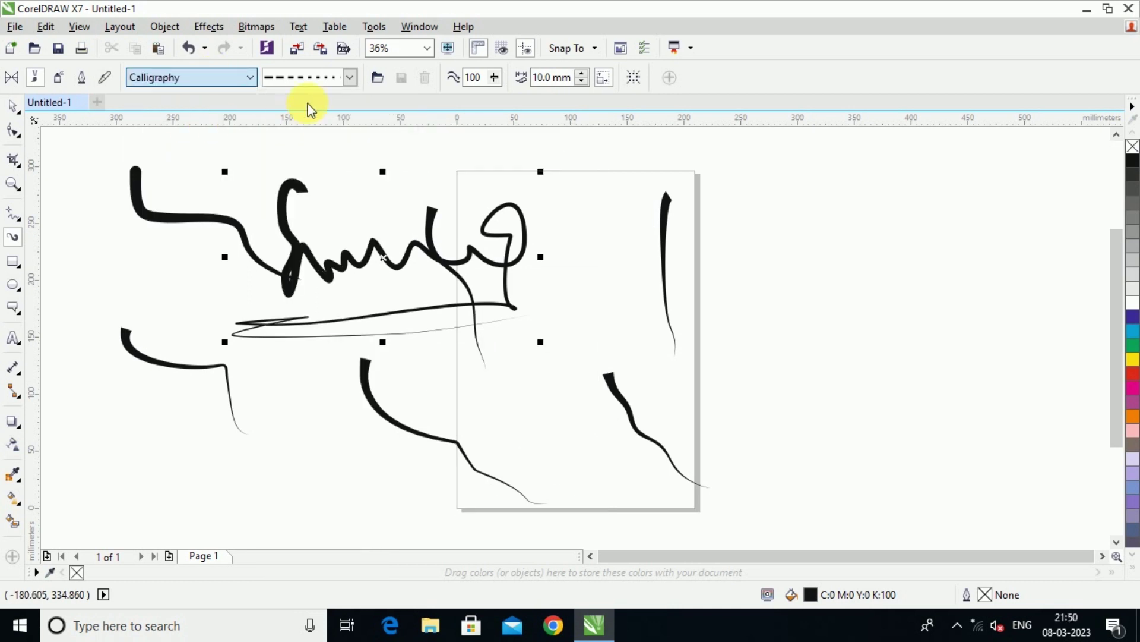
click(350, 77)
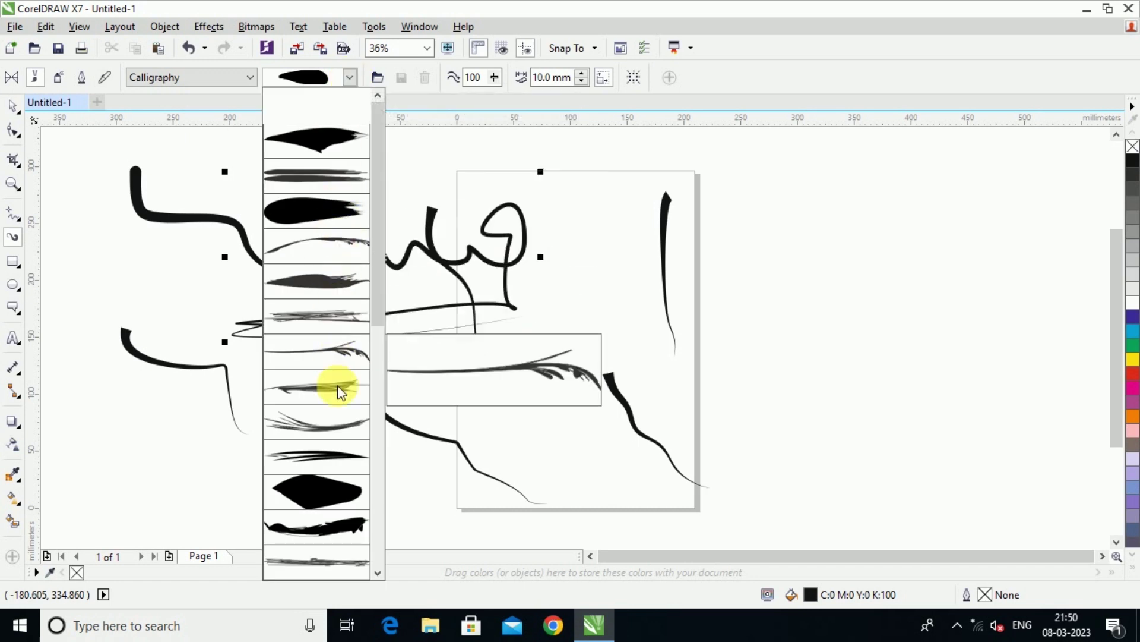
click(322, 433)
mouse_move(765, 190)
mouse_down()
mouse_move(814, 395)
mouse_move(809, 443)
mouse_up()
scroll(796, 238, up, 5)
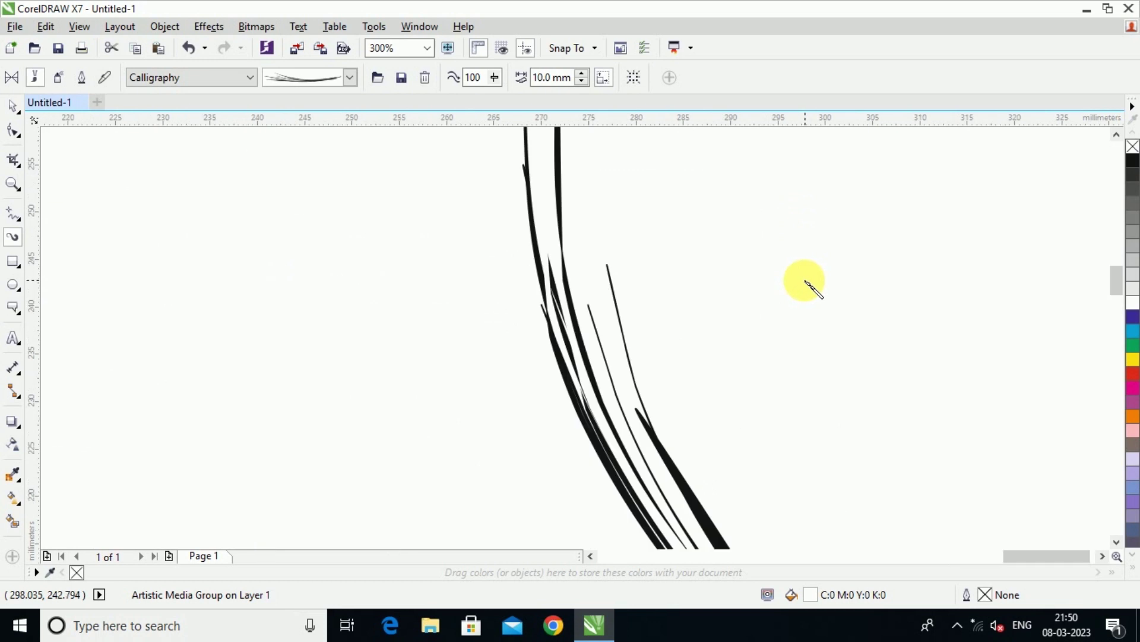
scroll(581, 275, down, 5)
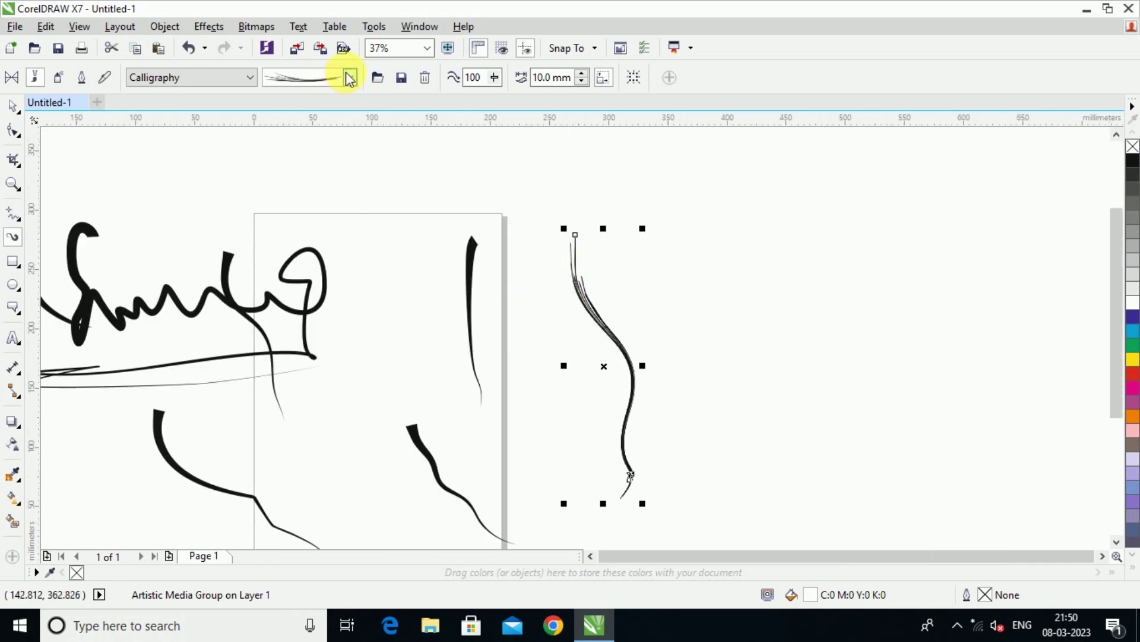
Step: Switch to a thin Calligraphy brushstroke with a frayed end for the selected curve, then draw three more wavy strokes beside the page
click(232, 83)
click(234, 83)
click(351, 78)
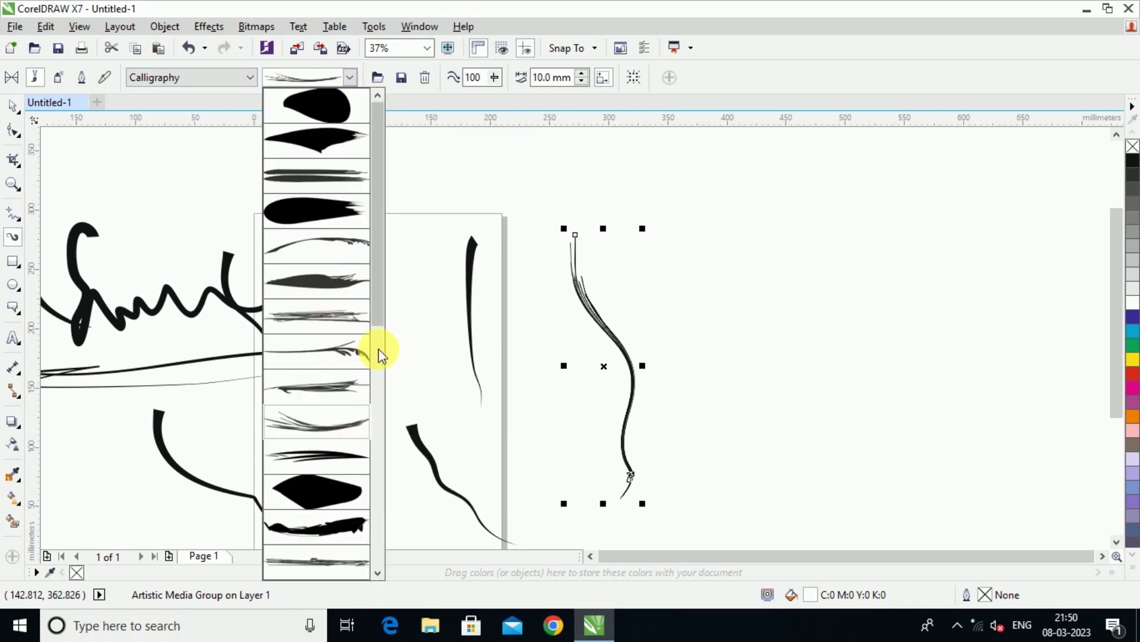
click(340, 365)
drag(597, 174, 868, 430)
drag(514, 410, 555, 541)
drag(626, 250, 689, 442)
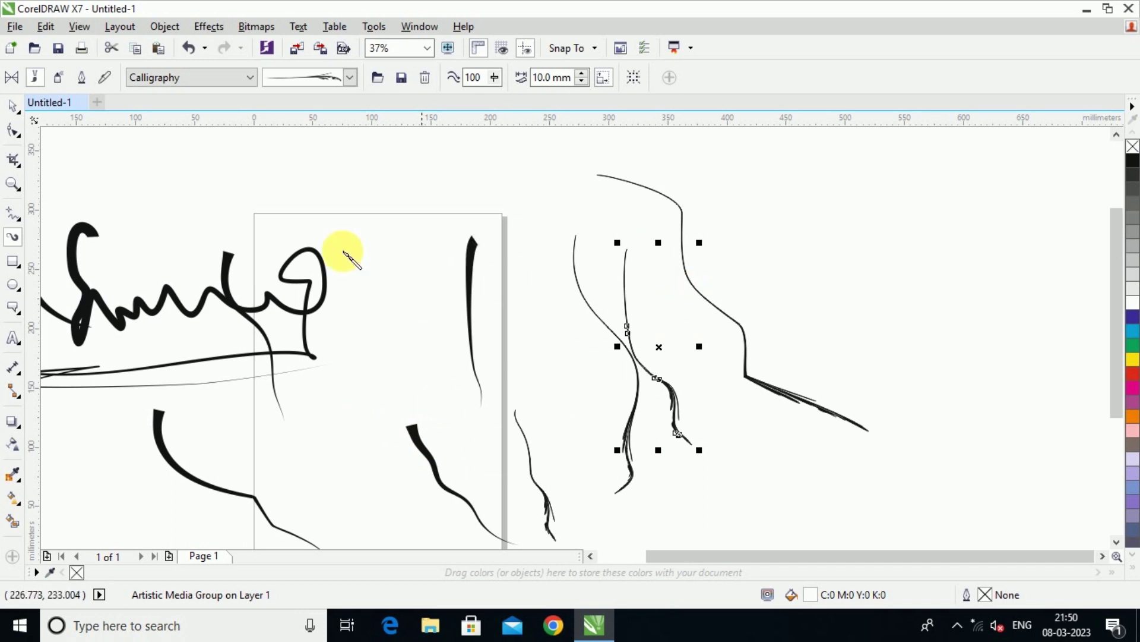
Step: Draw a rectangle about 184 × 108 mm beyond the strokes and give its outline a sketchy multi-line Calligraphy brushstroke
click(13, 261)
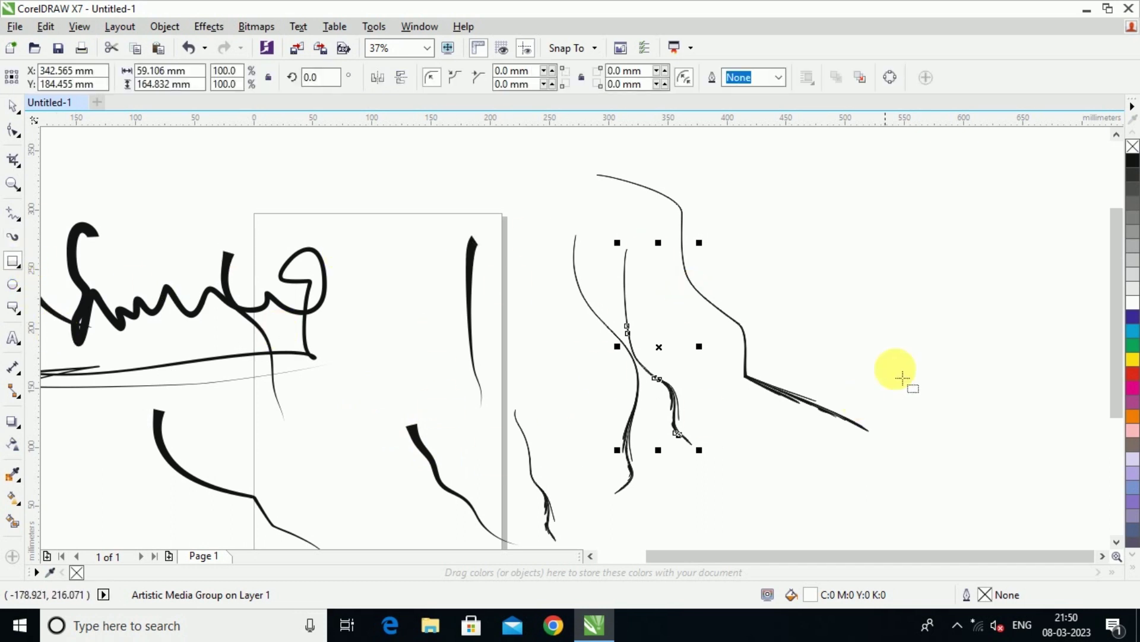
drag(762, 208, 986, 345)
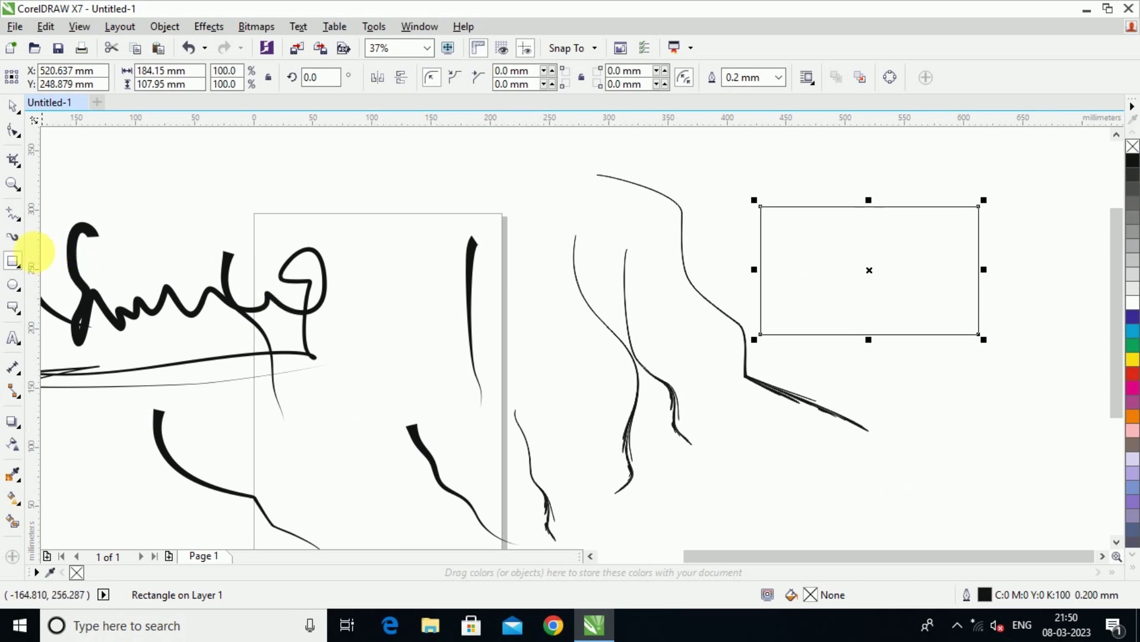
click(13, 239)
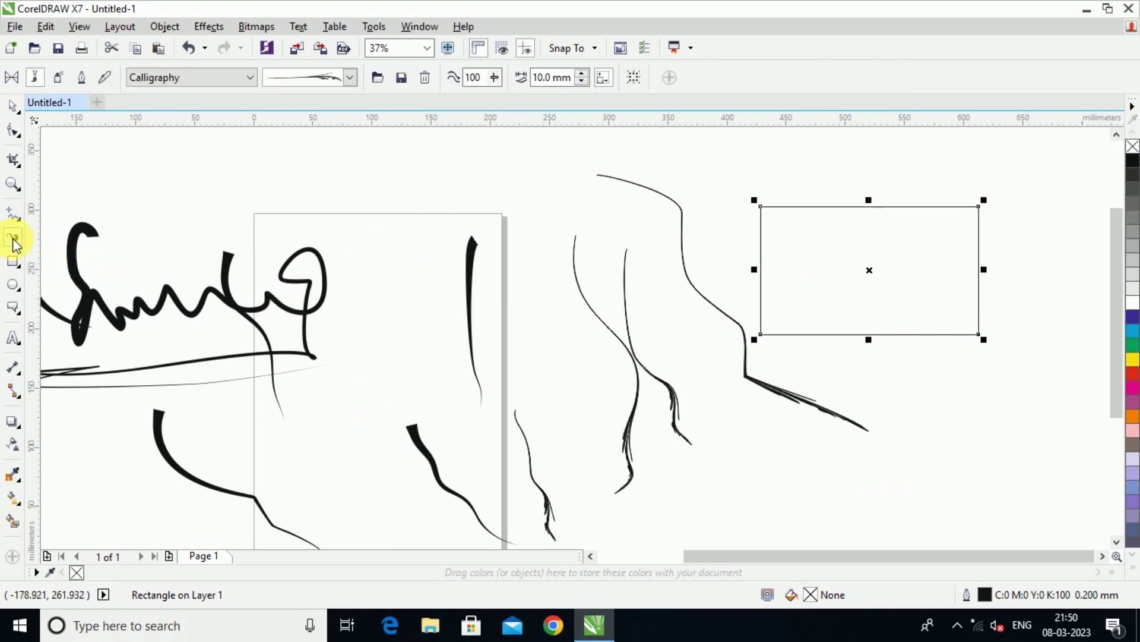
click(348, 79)
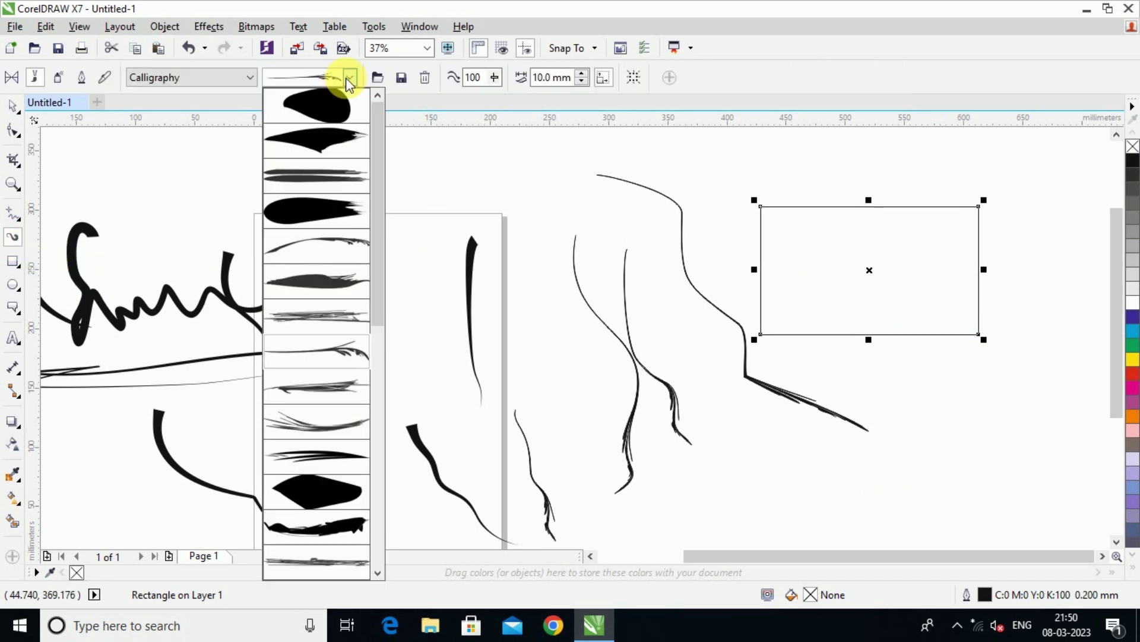
click(315, 319)
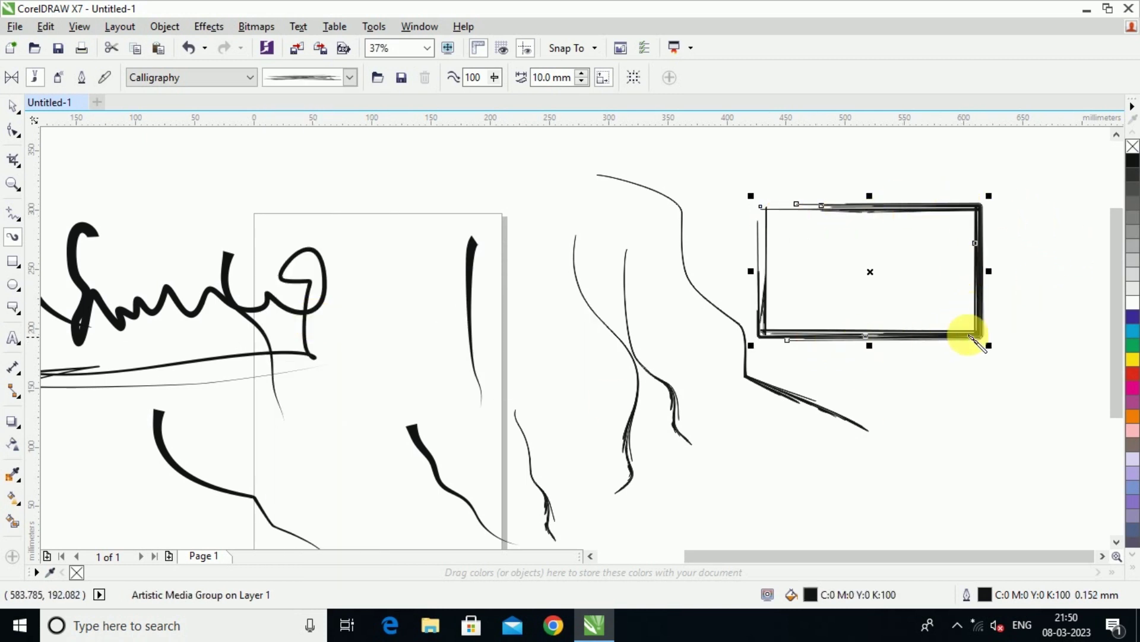
scroll(1031, 324, up, 2)
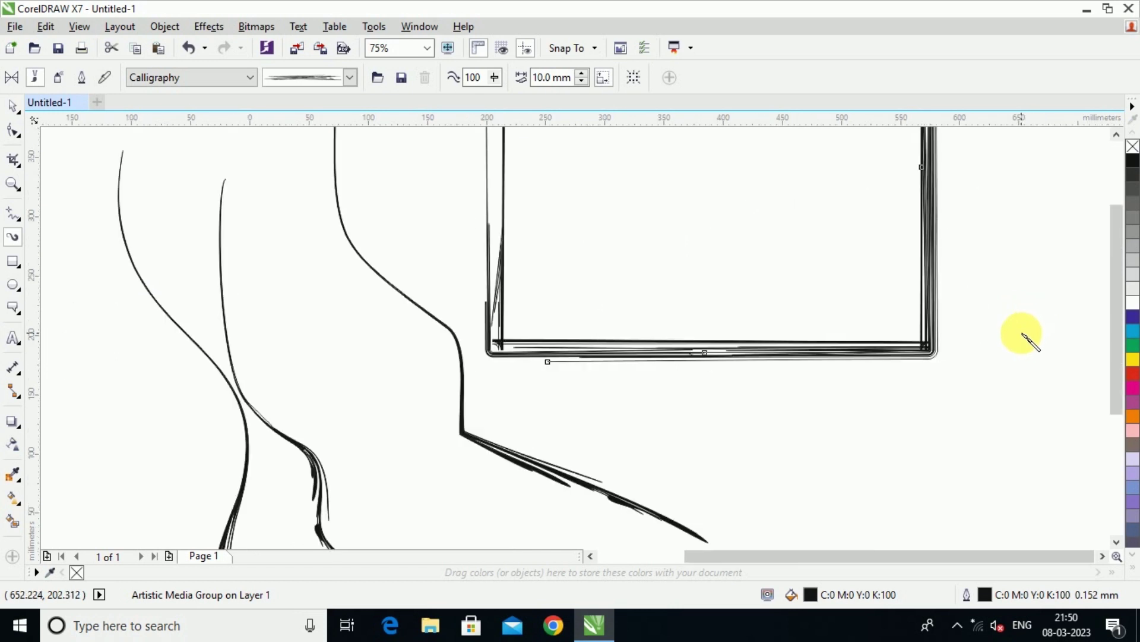
scroll(1018, 330, down, 2)
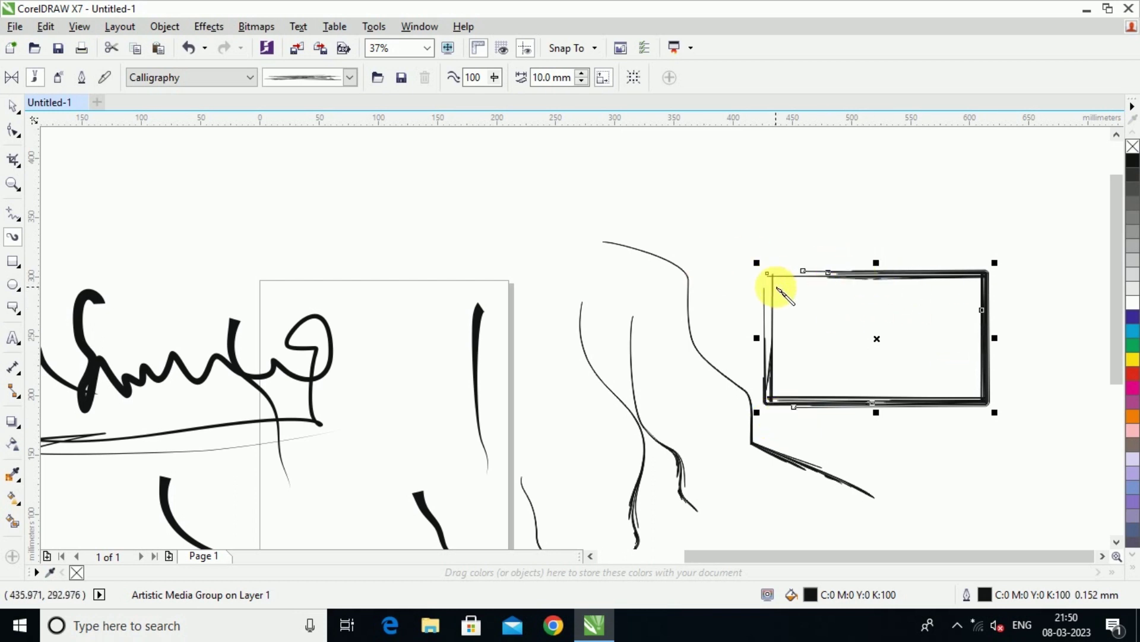
Step: Apply the glass marbles brushstroke from the Objects category to the rectangle, then draw two strokes with it near the page's upper corner
click(250, 77)
click(178, 127)
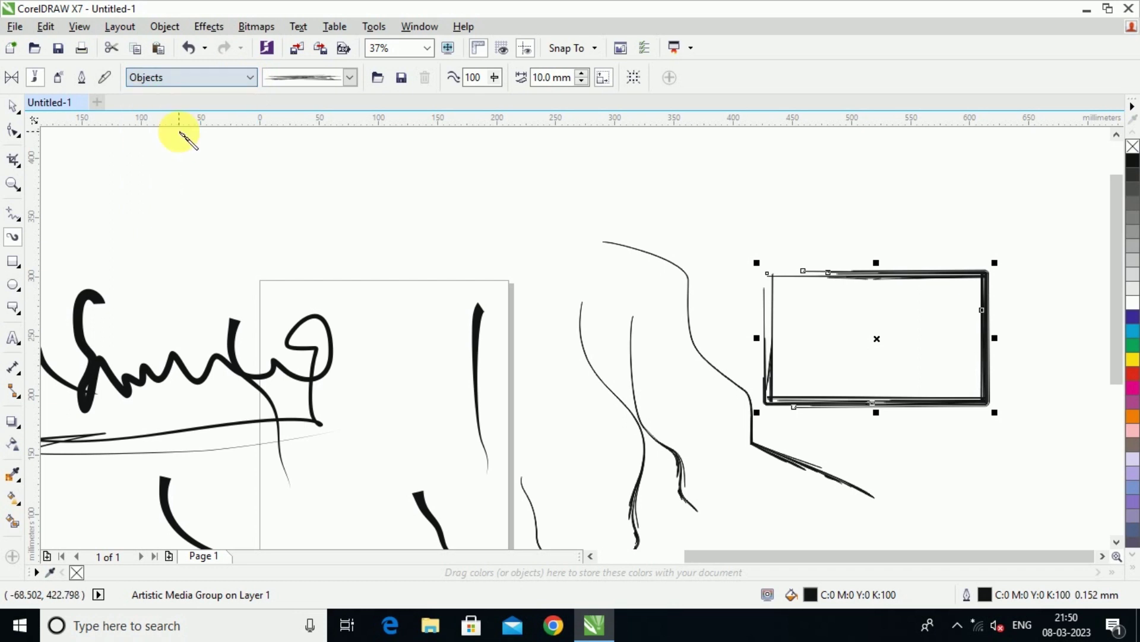
click(350, 79)
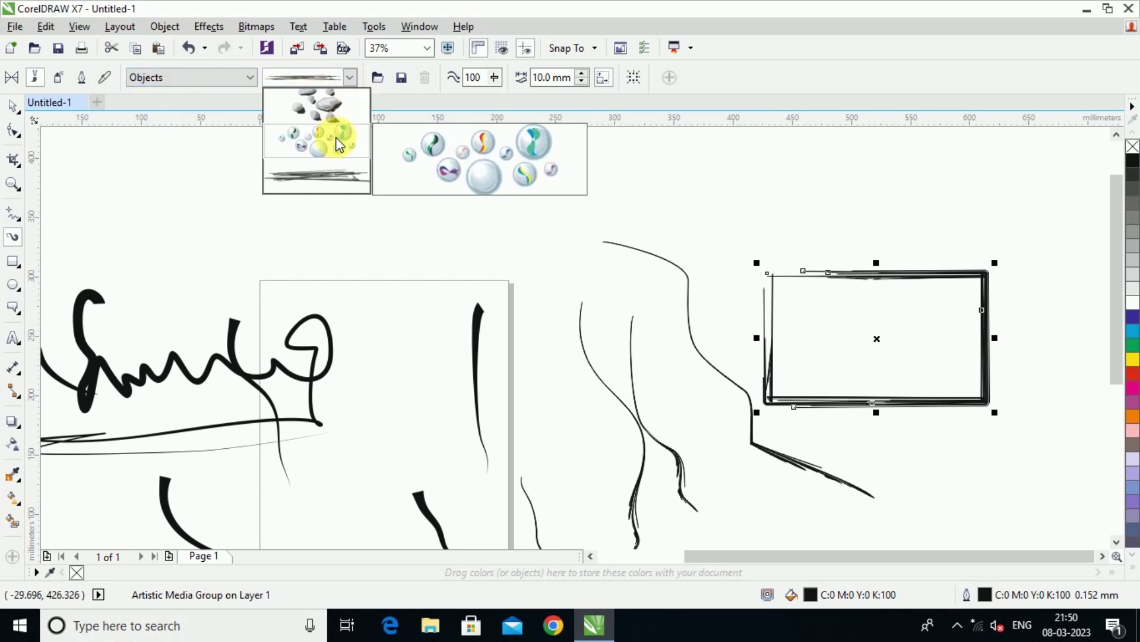
click(347, 160)
drag(382, 178, 552, 371)
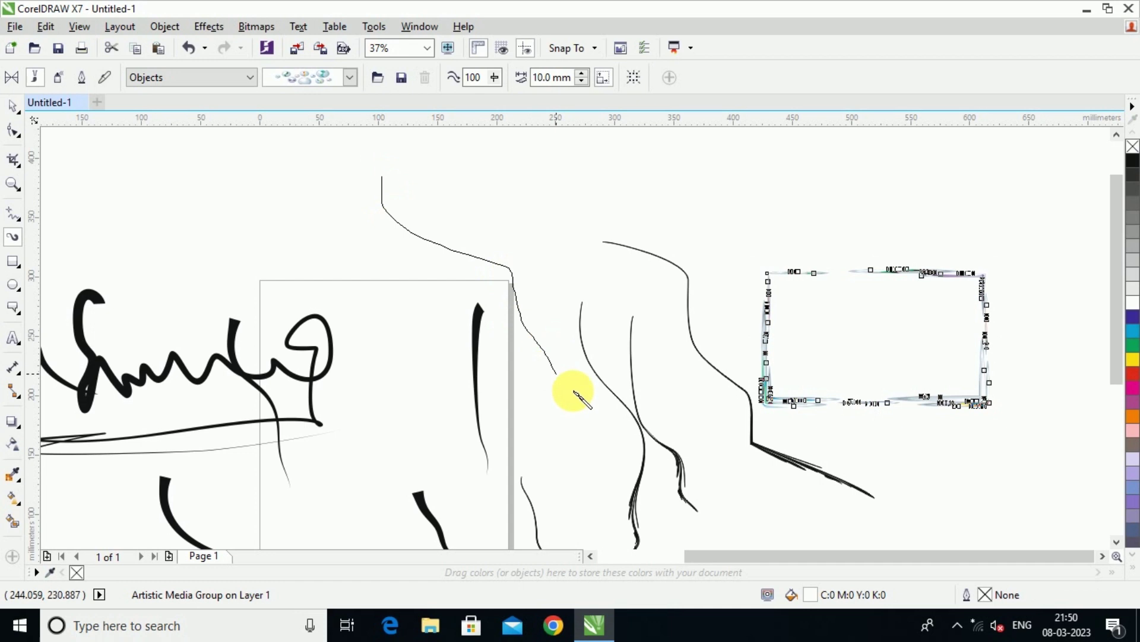
drag(599, 185, 601, 397)
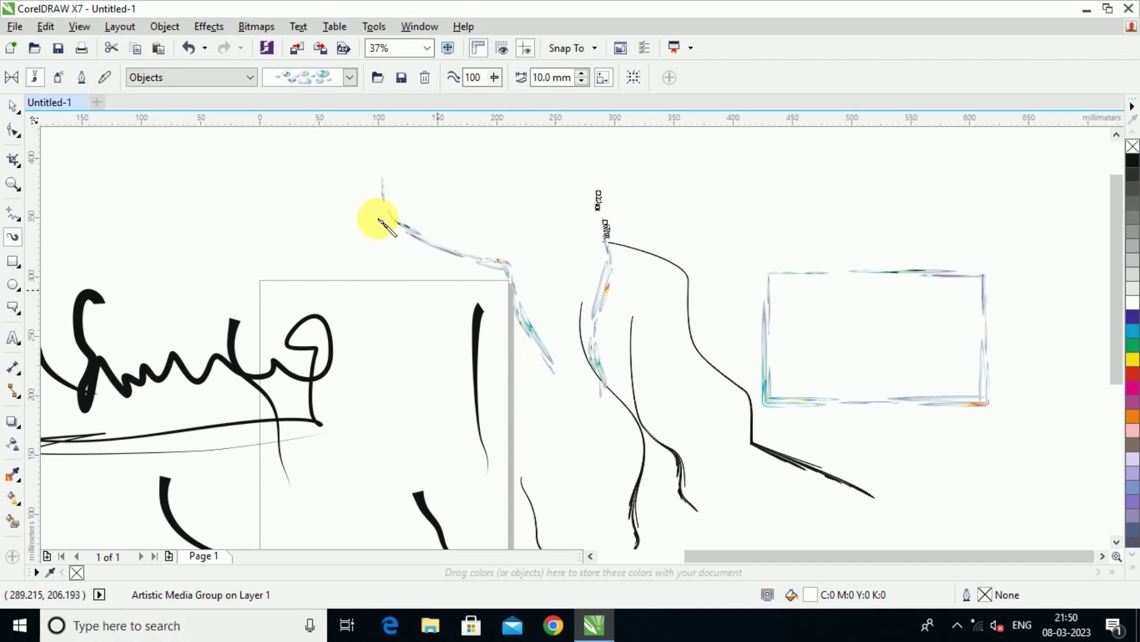
Step: Try to switch to the Scroll category, then draw two strokes across the page's upper edge
click(249, 77)
click(186, 144)
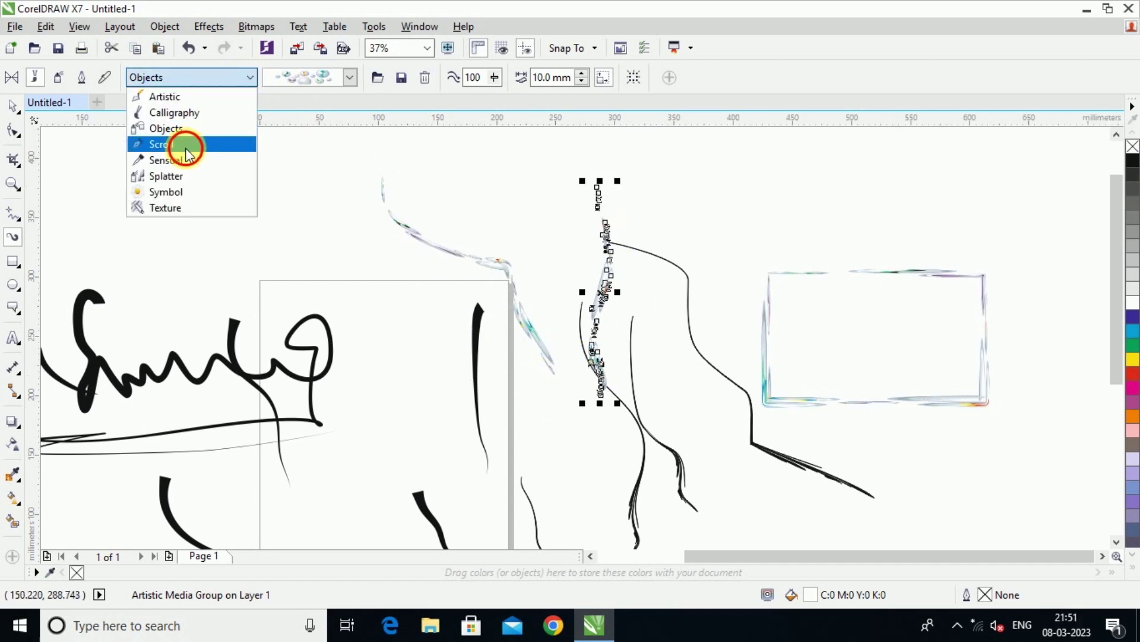
mouse_move(202, 179)
mouse_down()
mouse_move(307, 256)
mouse_move(331, 319)
mouse_up()
drag(387, 237, 428, 365)
Step: Apply the dark blue Splatter brushstroke to the last stroke, then draw two long curved blue strokes over the page
click(250, 77)
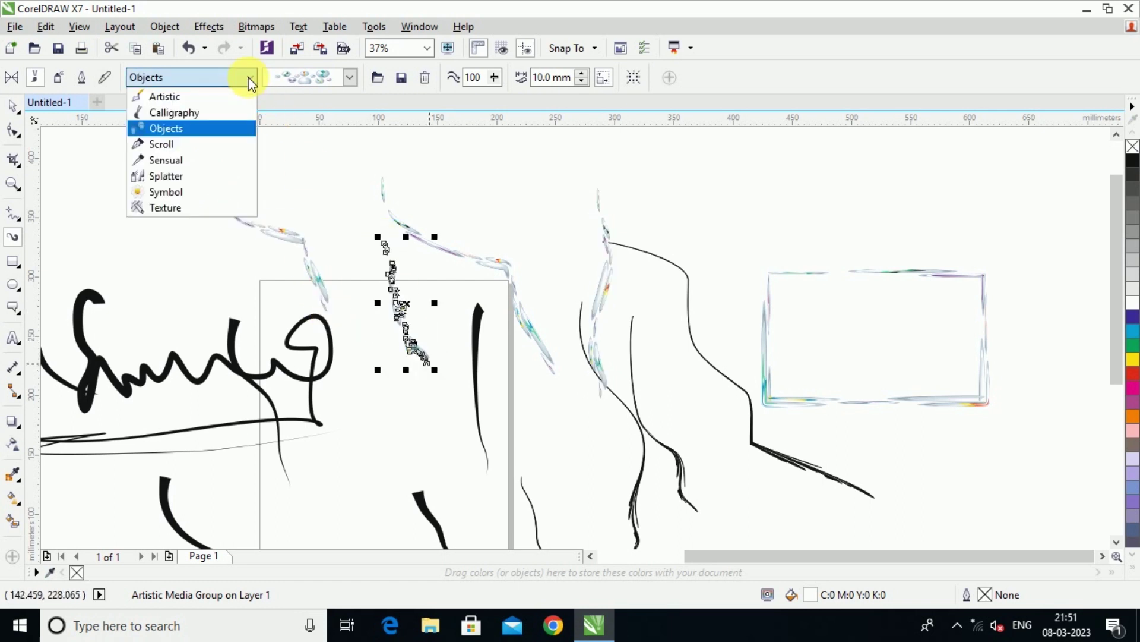
click(185, 179)
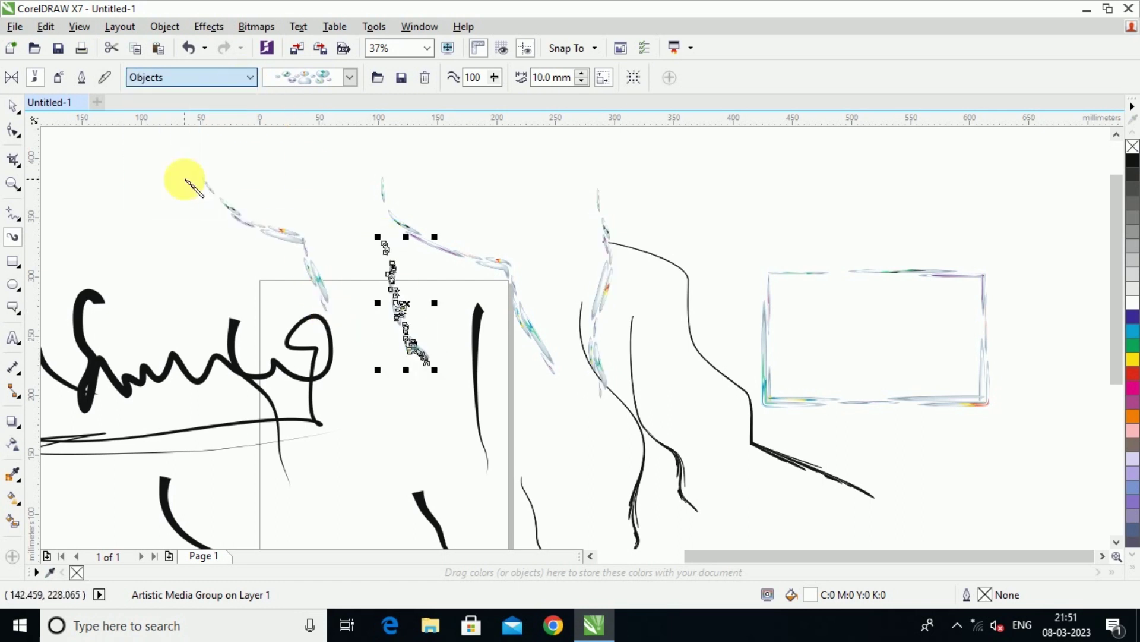
click(353, 77)
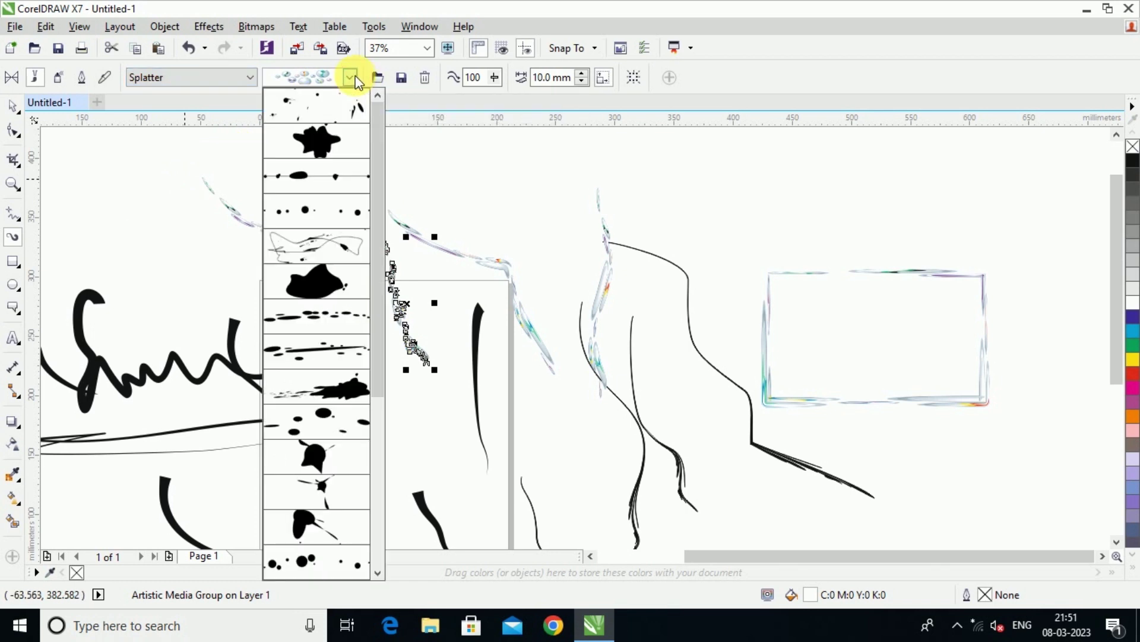
drag(374, 184, 369, 357)
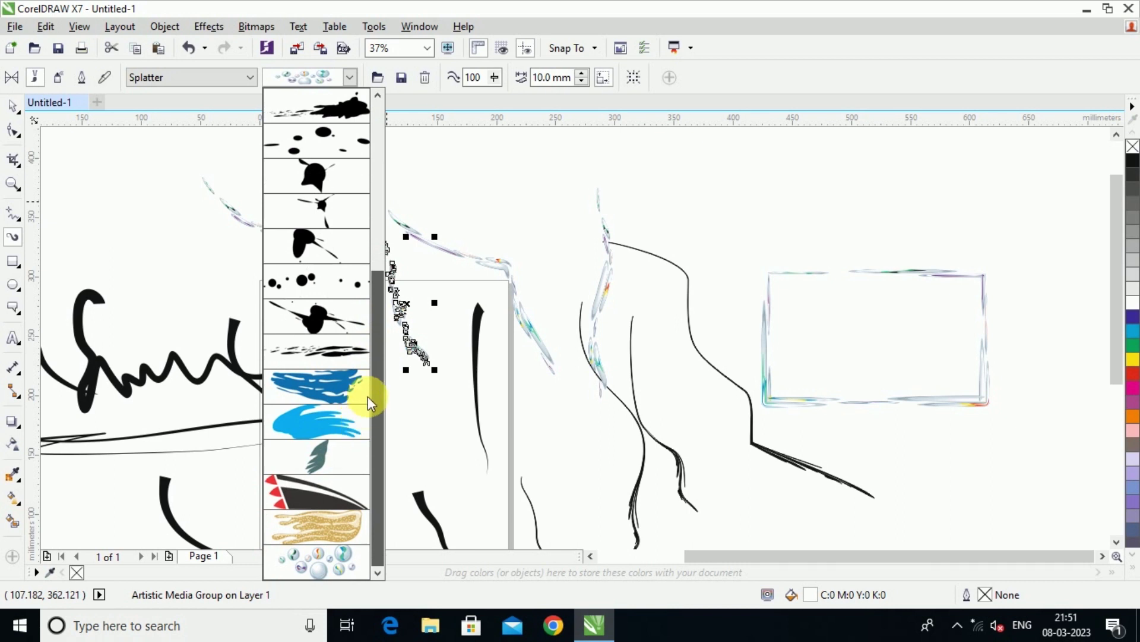
click(323, 384)
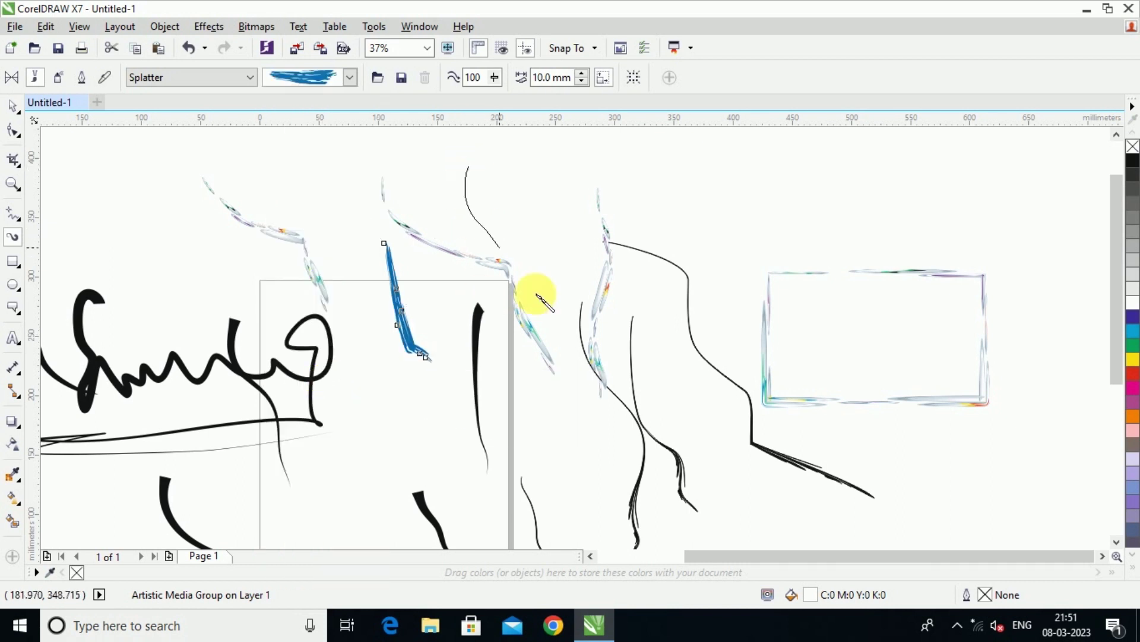
drag(469, 170, 563, 423)
mouse_move(333, 358)
mouse_down()
mouse_move(364, 420)
mouse_move(522, 526)
mouse_up()
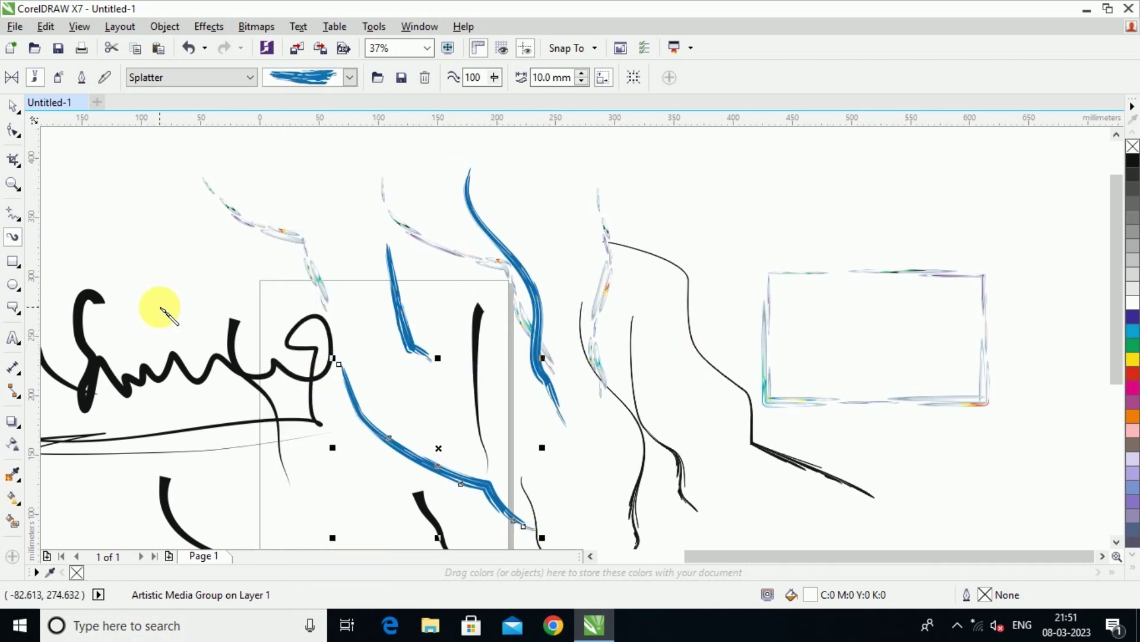
Step: Try to switch to the Symbol category, then draw a straight diagonal stroke above the page
click(243, 79)
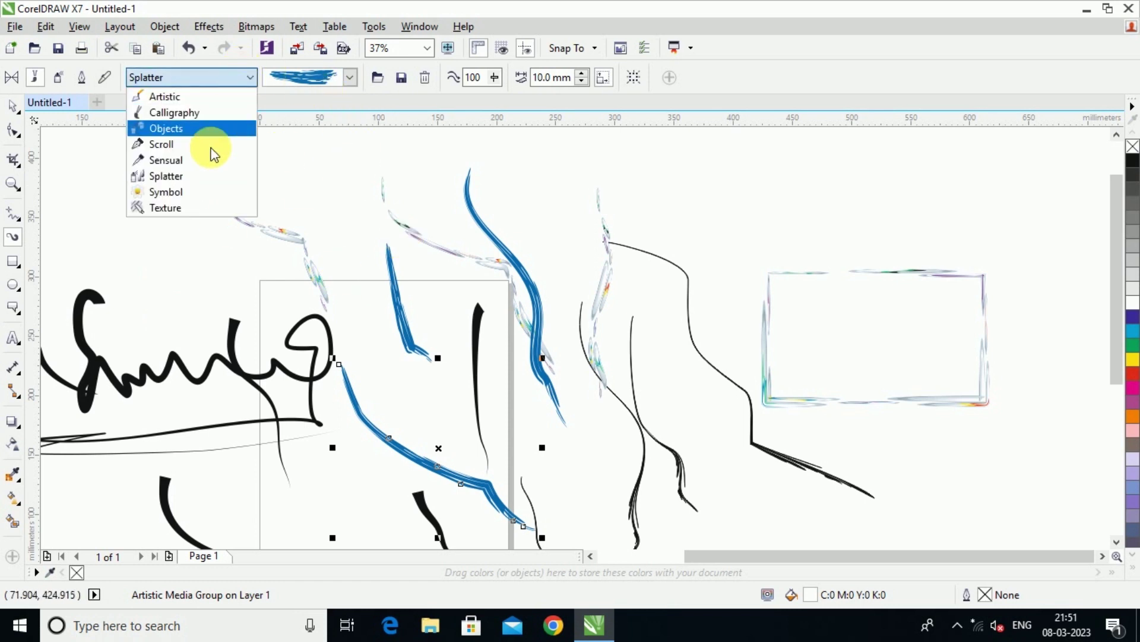
click(177, 192)
drag(227, 153, 472, 271)
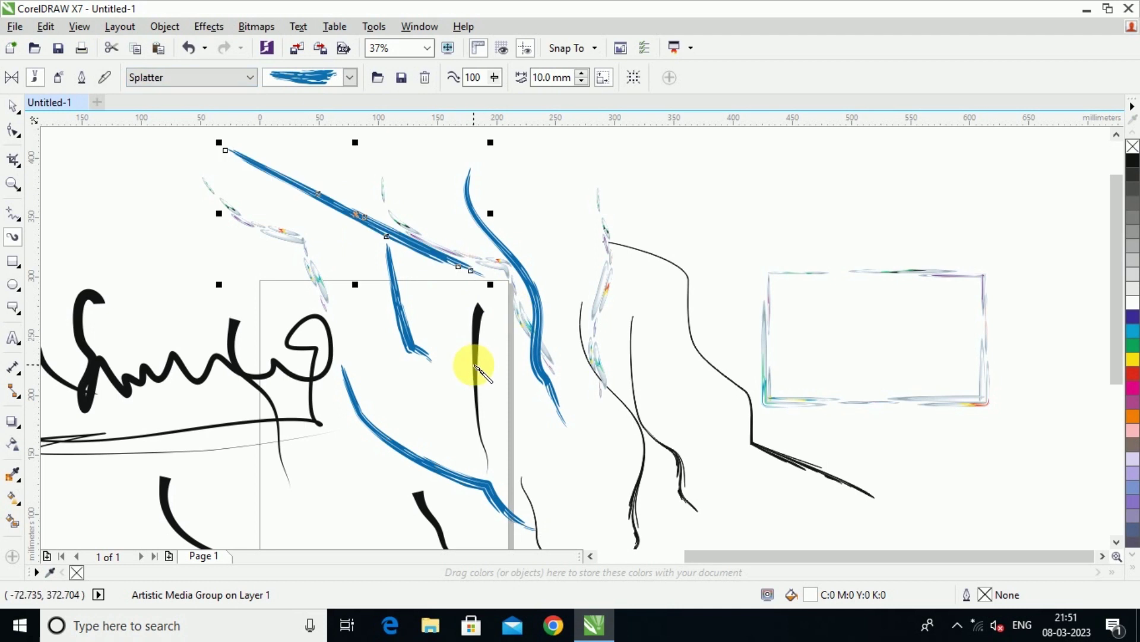
Step: Apply a rough black Texture brushstroke to the diagonal stroke, then draw a long wavy stroke with it beside the page
click(352, 77)
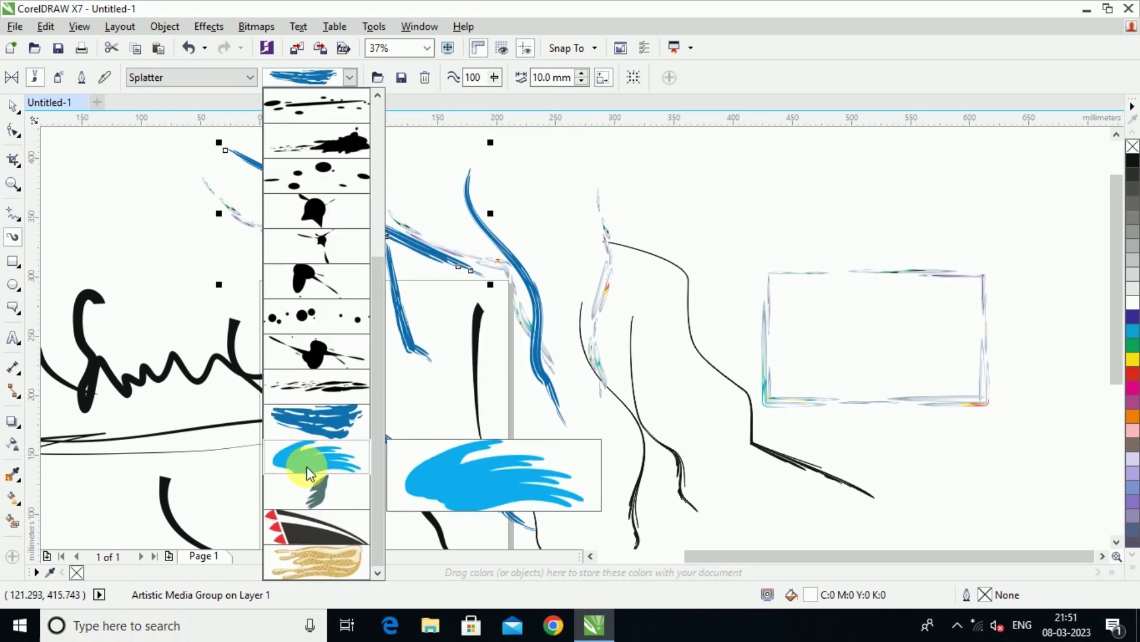
click(211, 77)
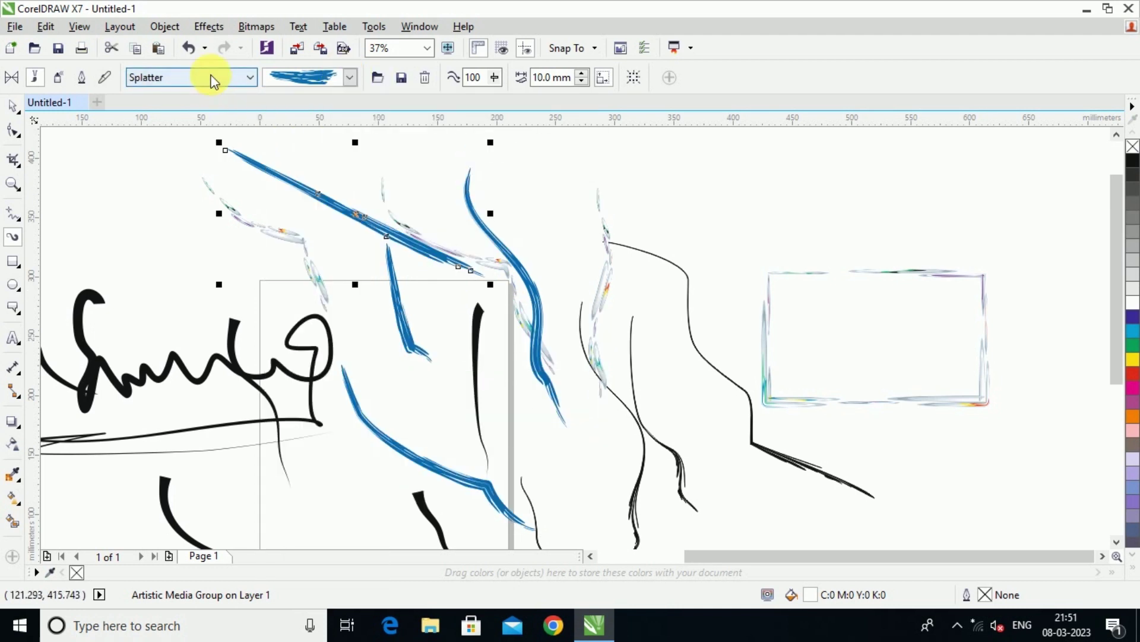
click(213, 78)
click(166, 207)
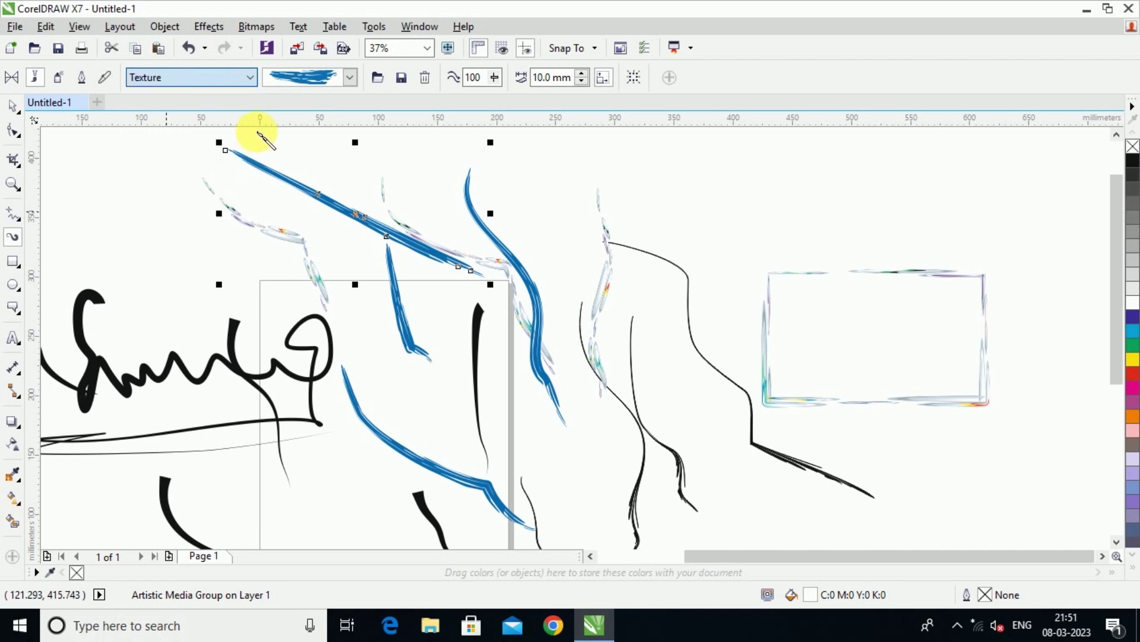
click(351, 77)
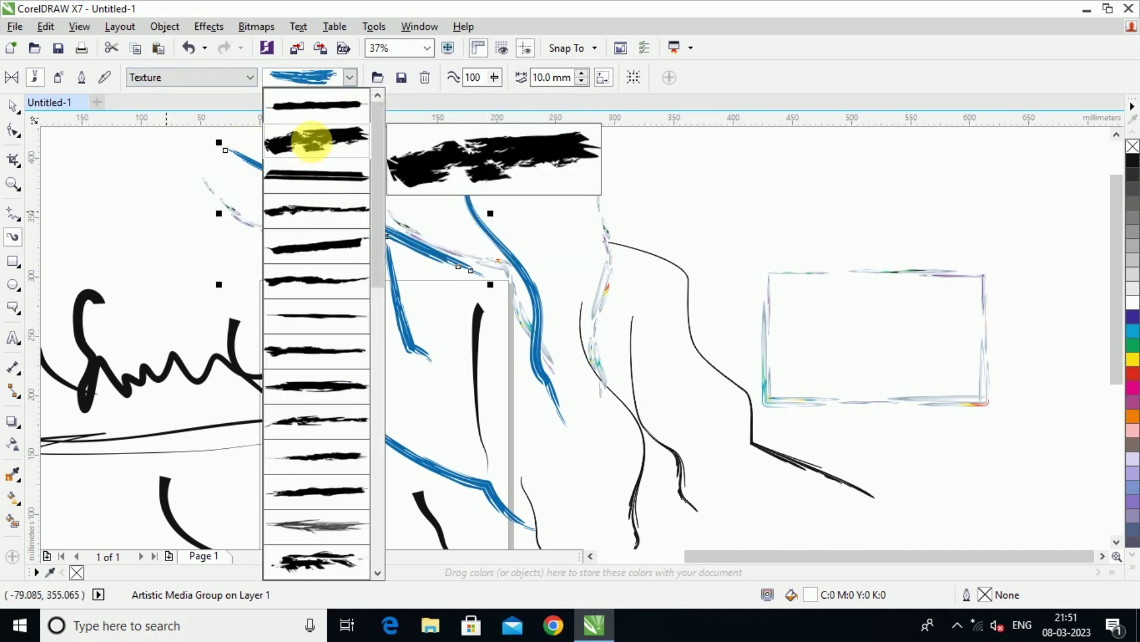
click(306, 140)
mouse_move(529, 177)
mouse_down()
mouse_move(634, 314)
mouse_move(710, 456)
mouse_up()
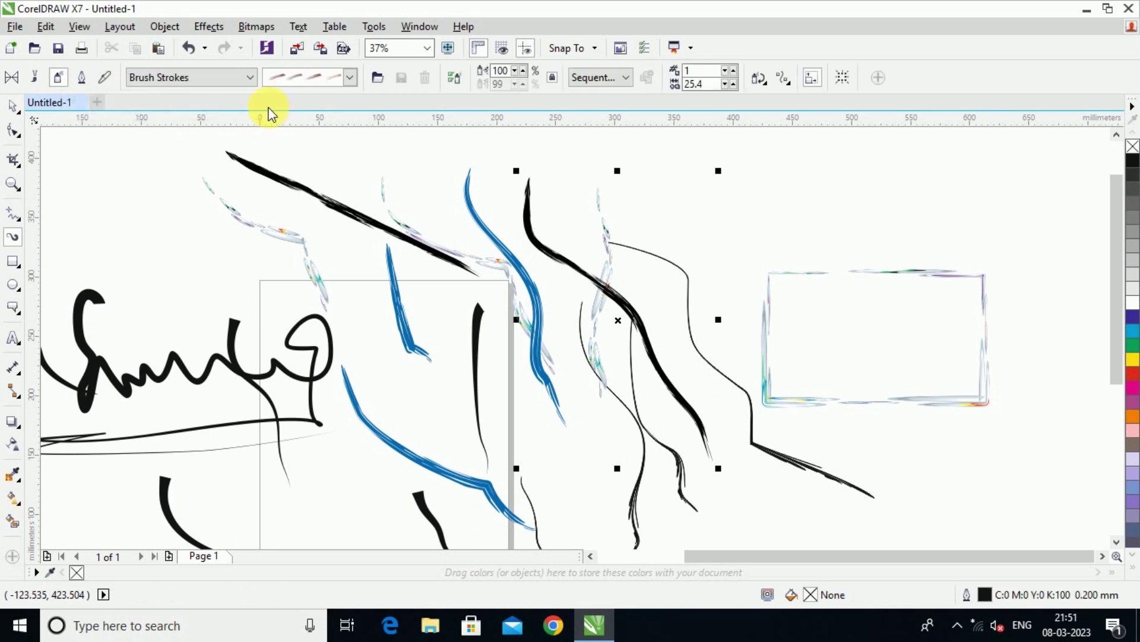
Step: In Artistic Media Sprayer mode, spray a long row of drink glasses from the Food category across the upper part of the page
click(250, 77)
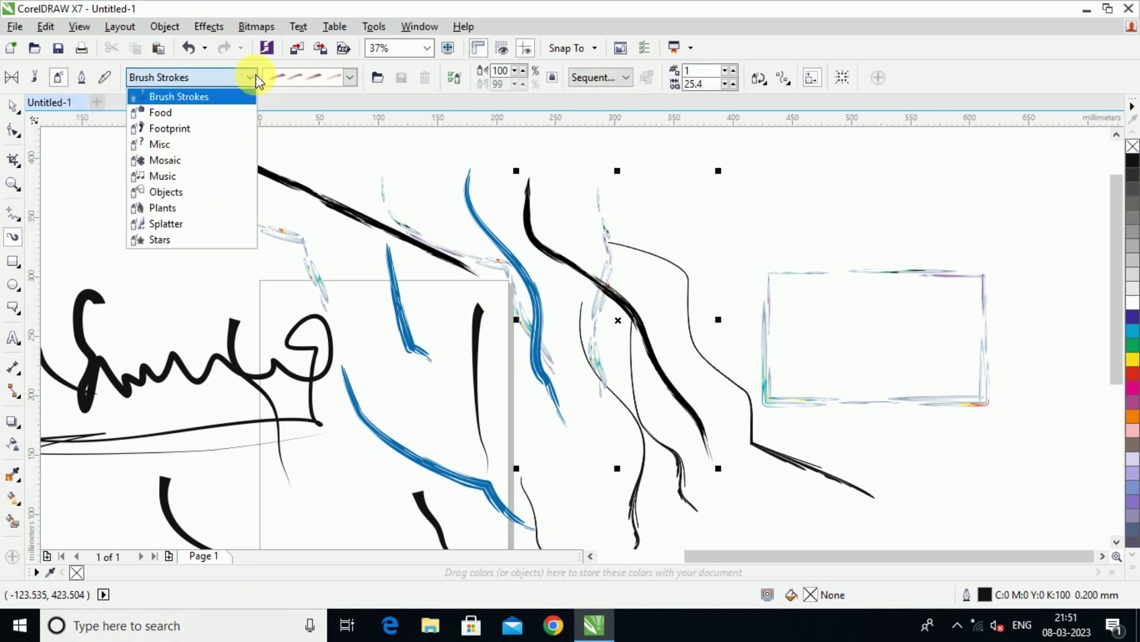
click(183, 114)
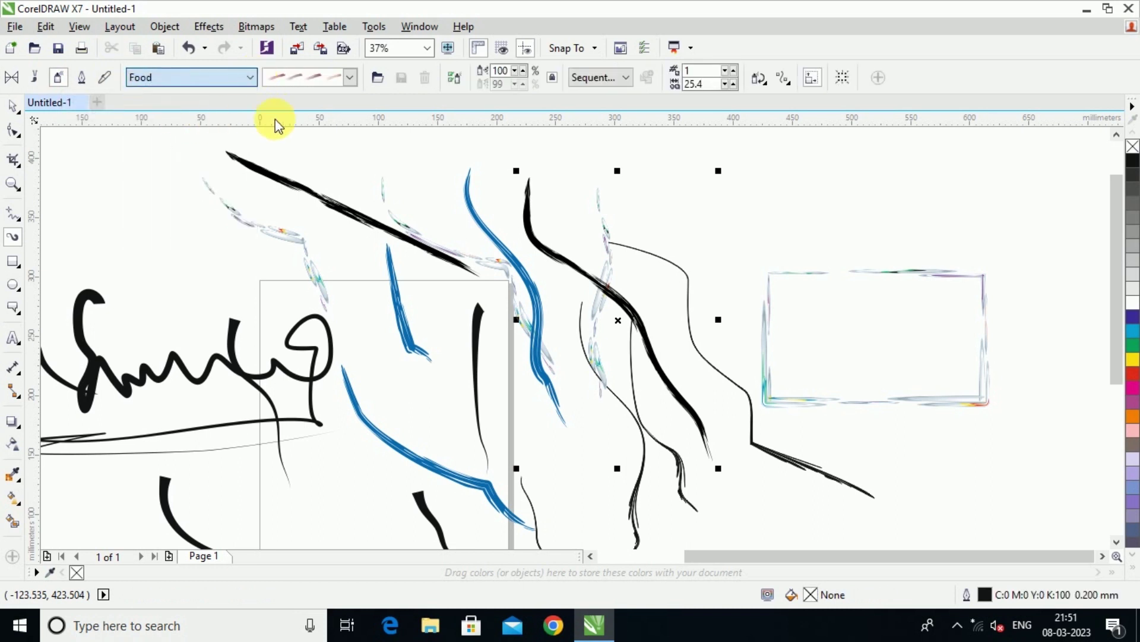
click(349, 79)
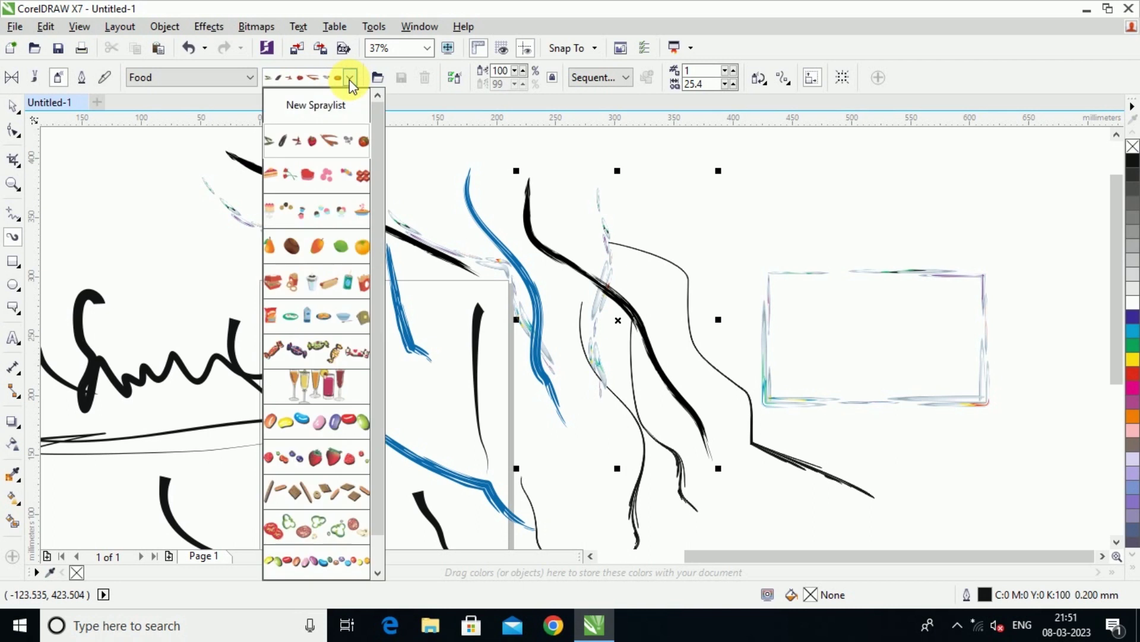
click(321, 393)
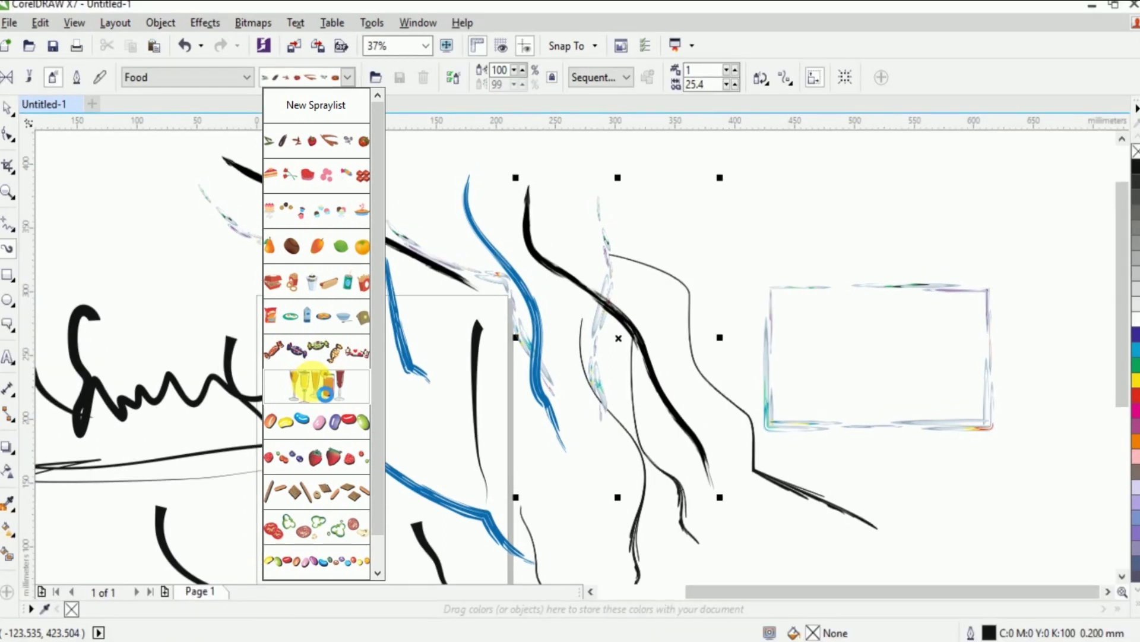
click(325, 393)
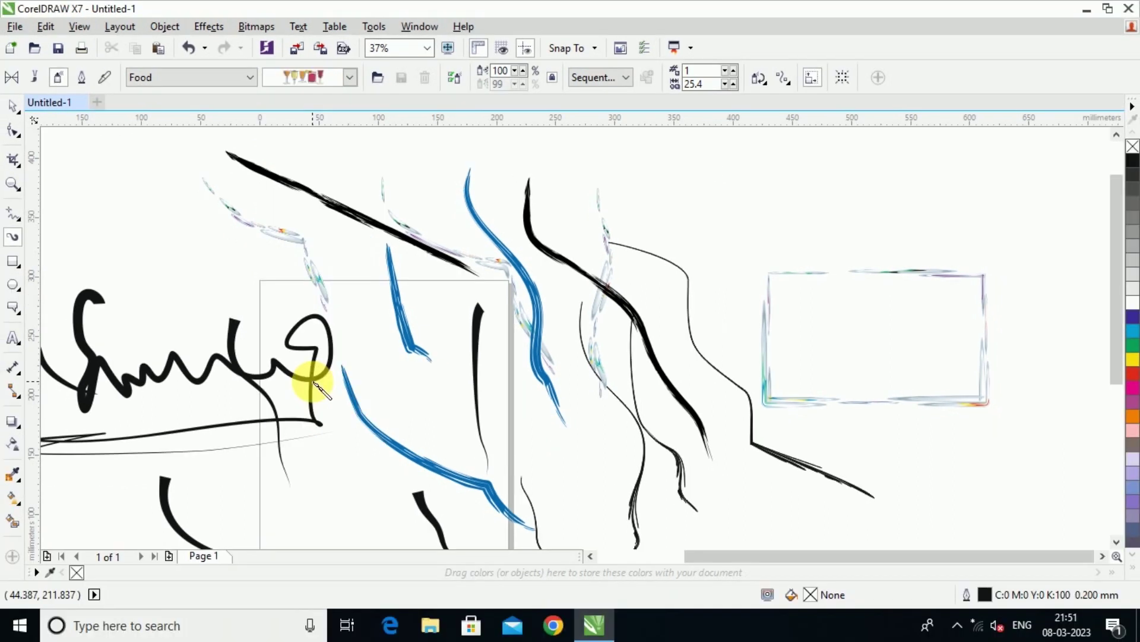
mouse_move(313, 383)
mouse_down()
mouse_move(395, 291)
mouse_move(262, 224)
mouse_move(679, 473)
mouse_up()
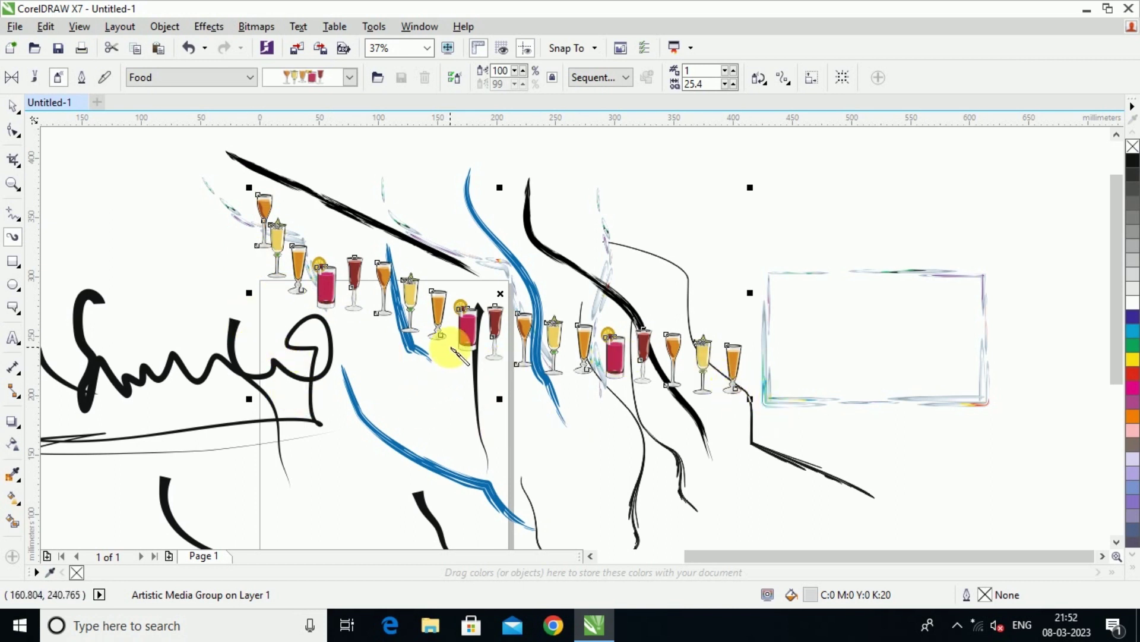
Step: Delete all the strokes and sprayed objects, and reactivate the Artistic Media tool
key(ctrl+a)
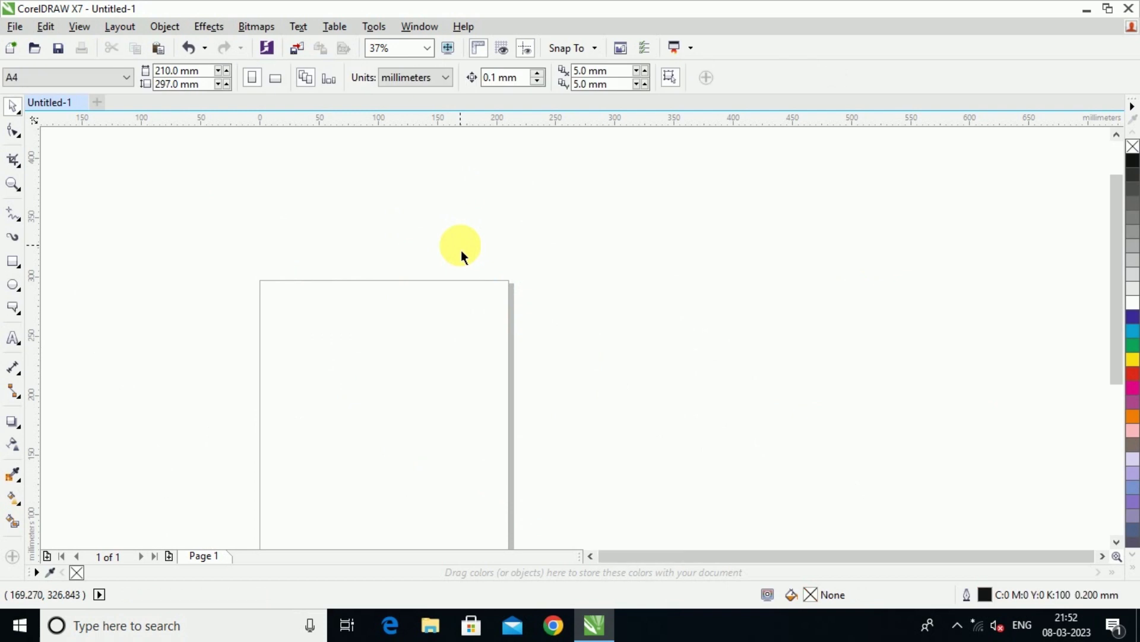
click(15, 240)
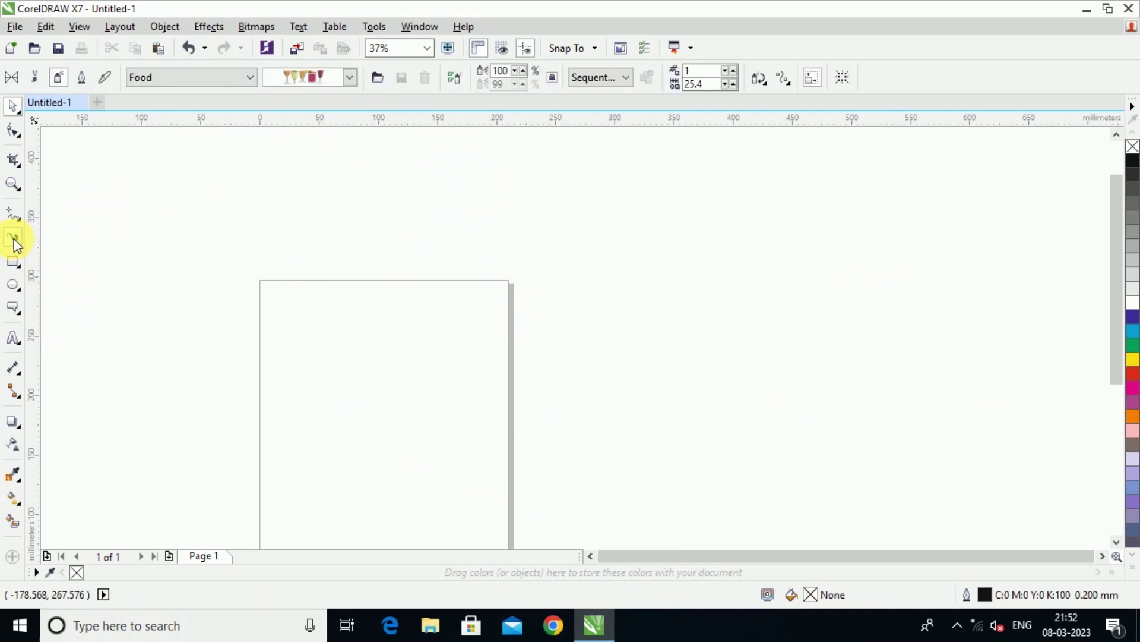
Step: Spray a row of drink glasses from the Food category along the page's upper edge
click(352, 77)
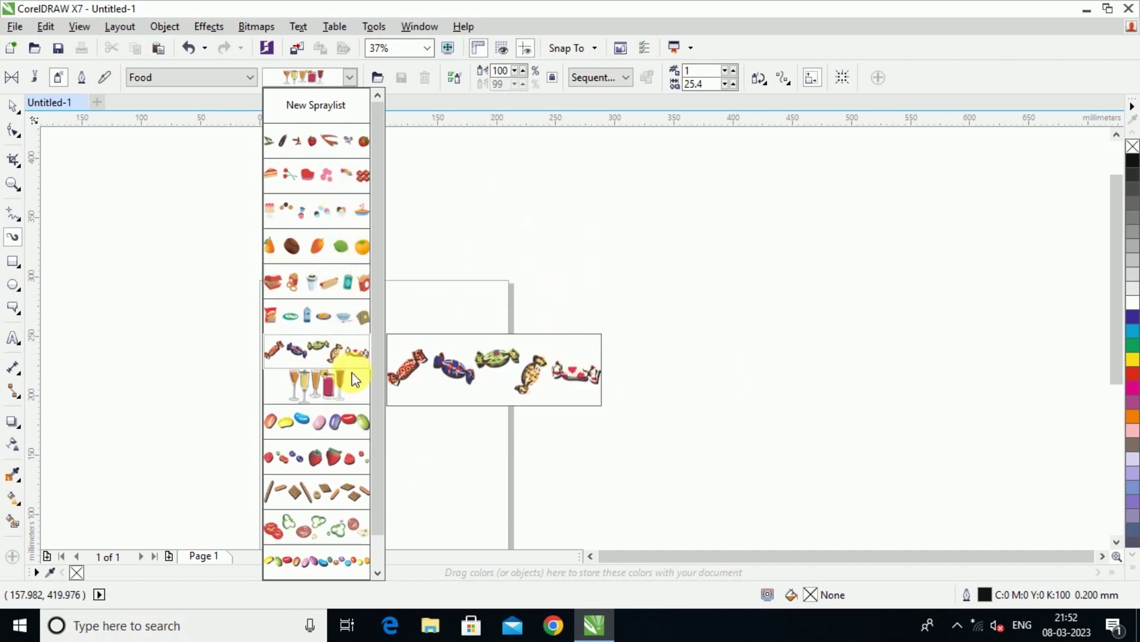
click(320, 383)
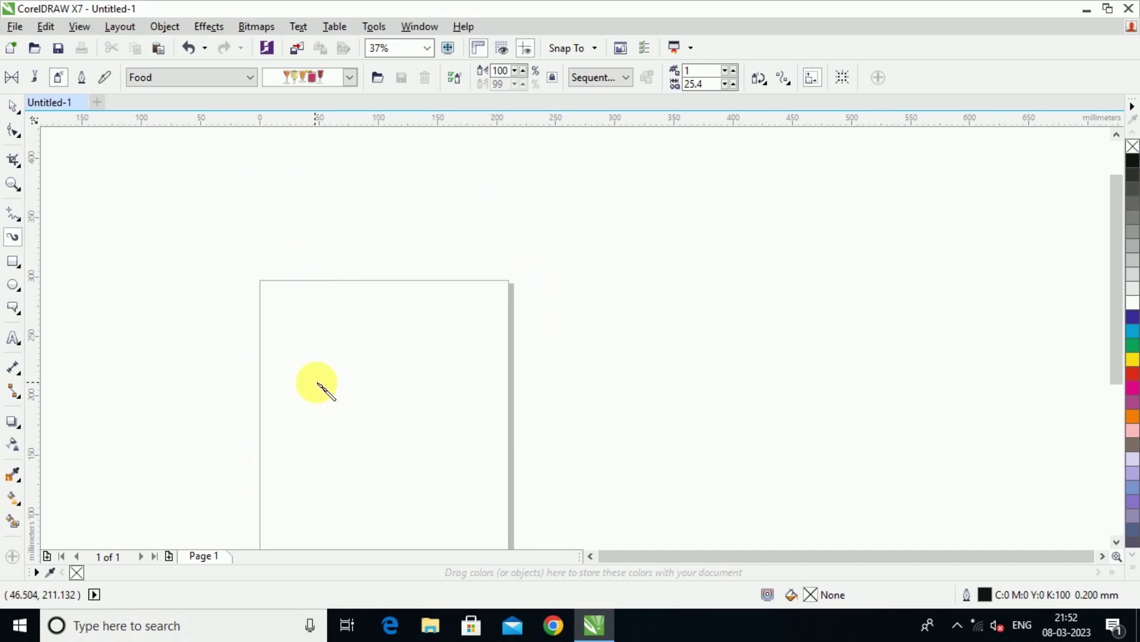
drag(262, 292, 502, 301)
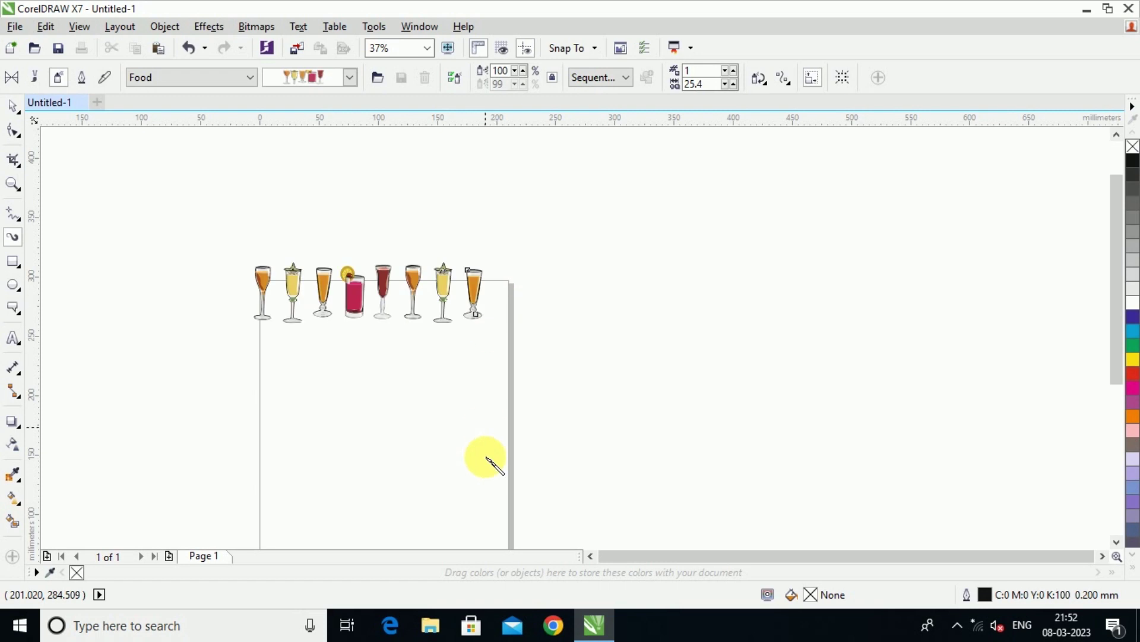
scroll(294, 281, up, 5)
scroll(300, 280, down, 3)
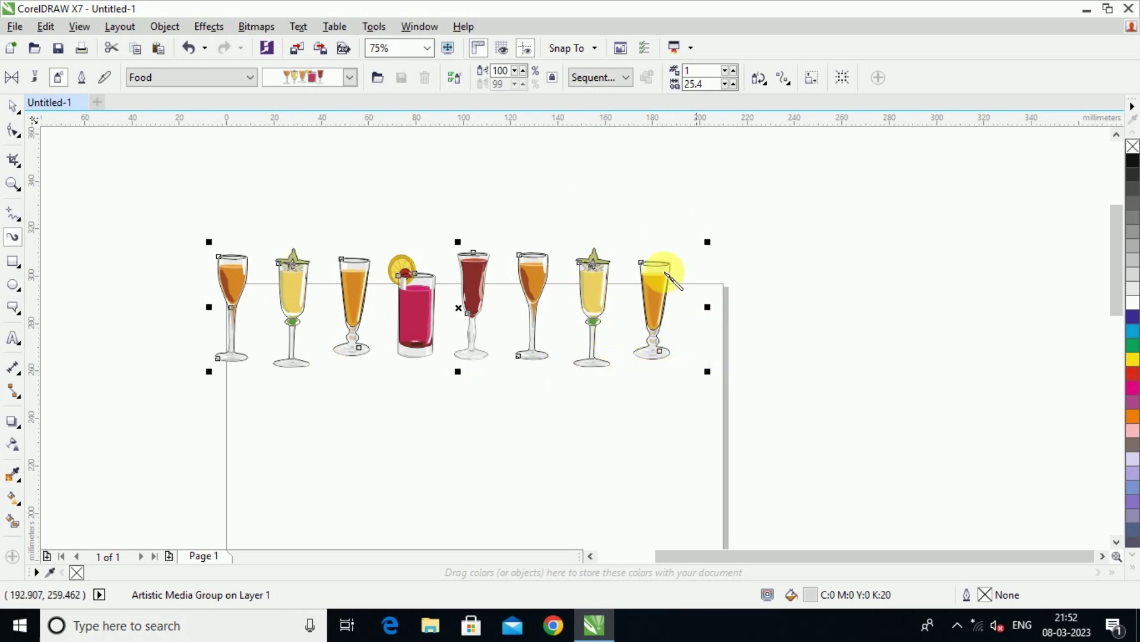
Step: Swap the glasses for the wrapped-candy spraylist and spray a second row of candies above the page
click(351, 77)
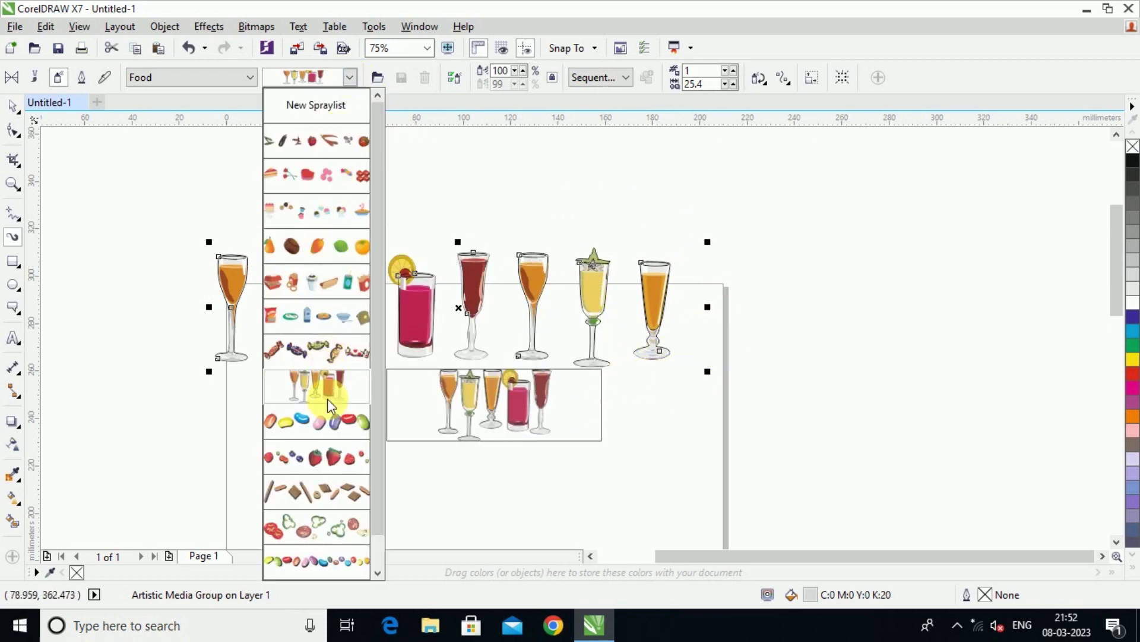
click(324, 351)
drag(267, 193, 765, 179)
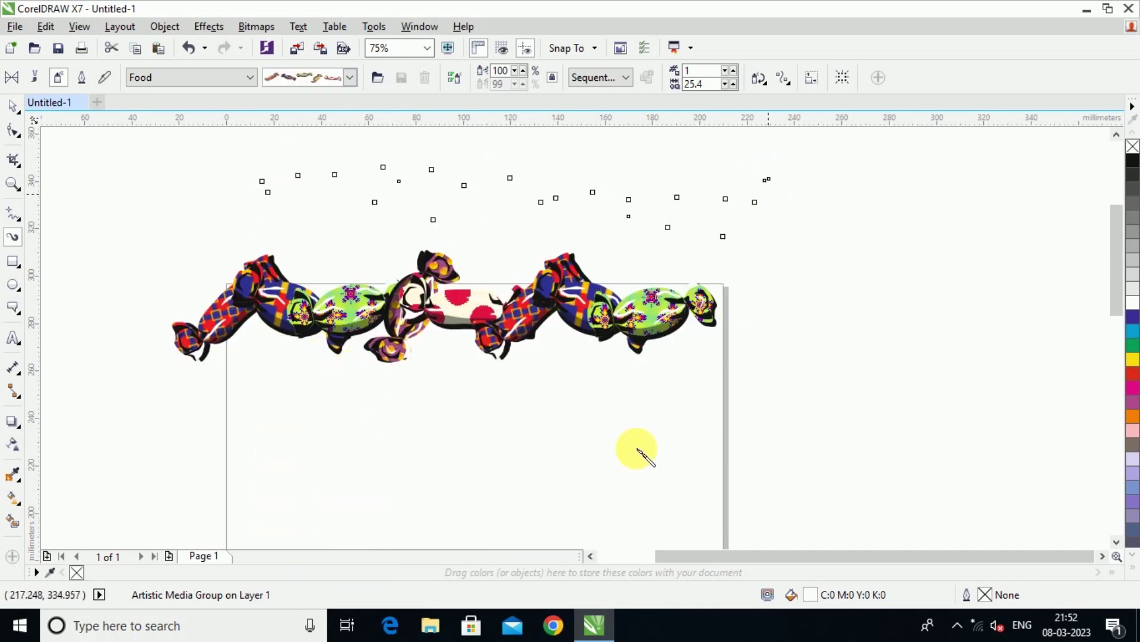
Step: Spray a diagonal stroke with the fruit spraylist, and clear all the sprayed objects from the drawing
click(350, 78)
click(329, 247)
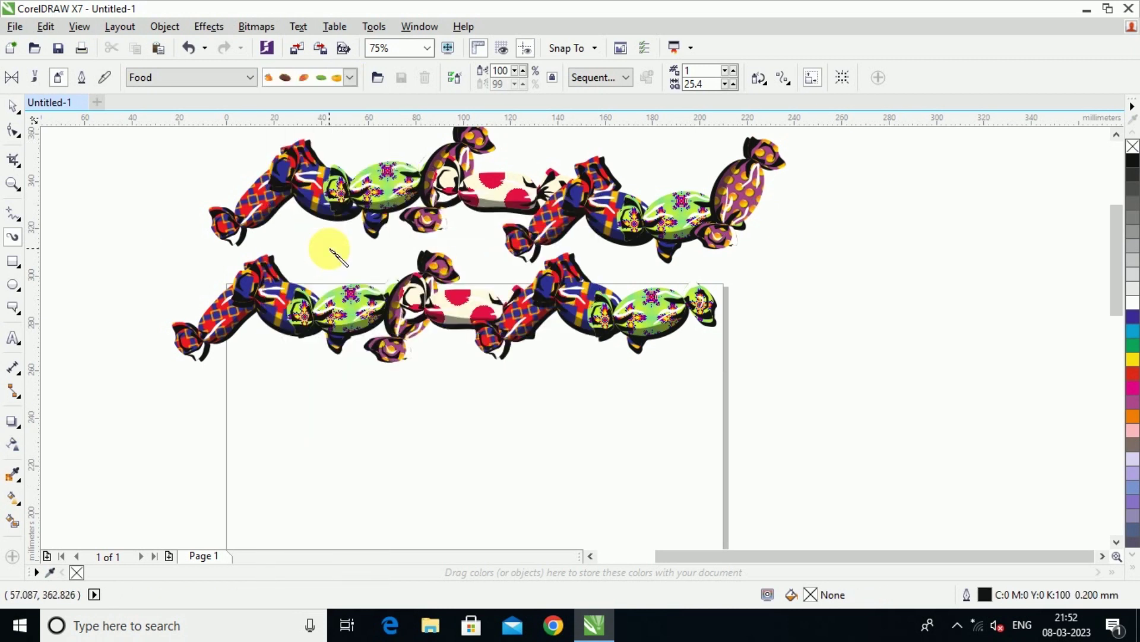
mouse_move(907, 214)
mouse_down()
mouse_move(783, 341)
mouse_move(294, 495)
mouse_up()
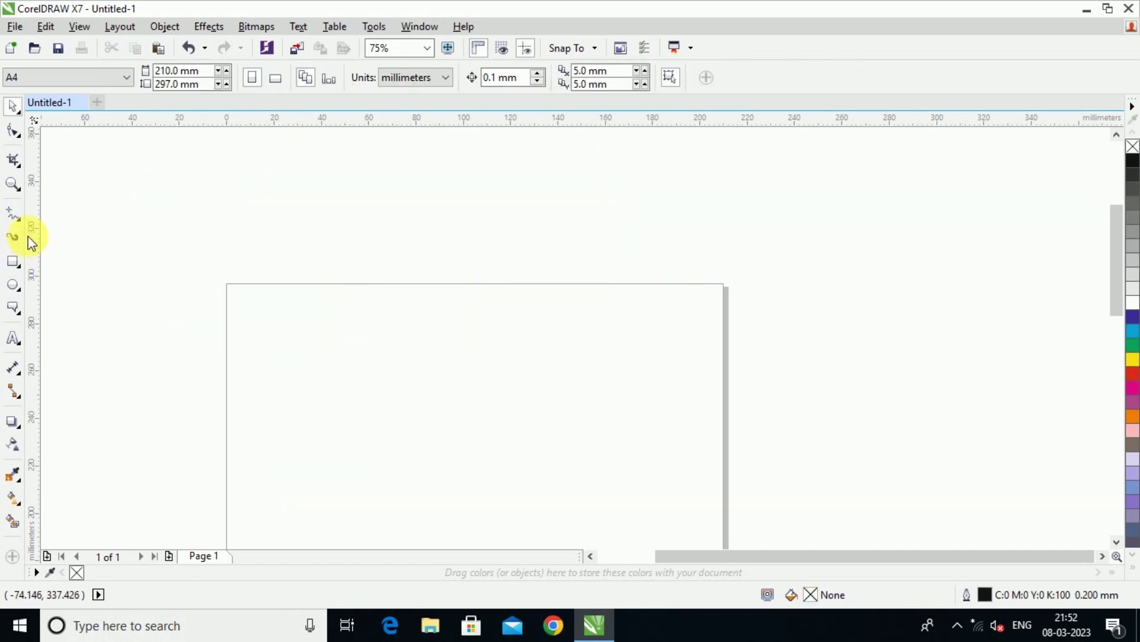
Step: Spray four separate bare footprints on the page with the human-foot spraylist from the Footprint category
click(12, 237)
click(258, 81)
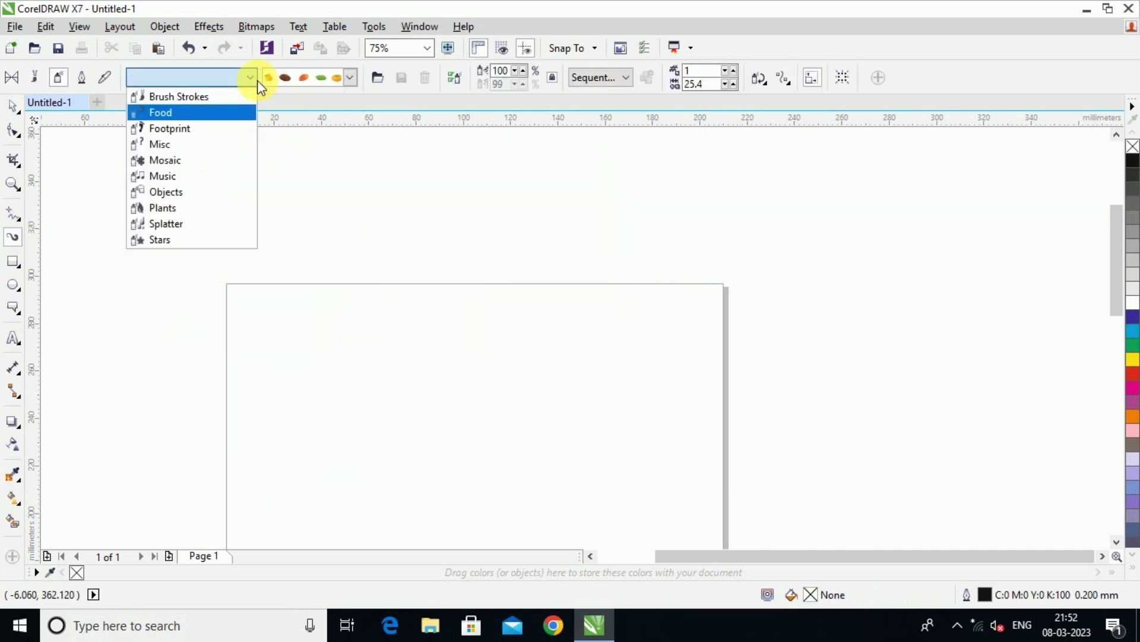
click(189, 132)
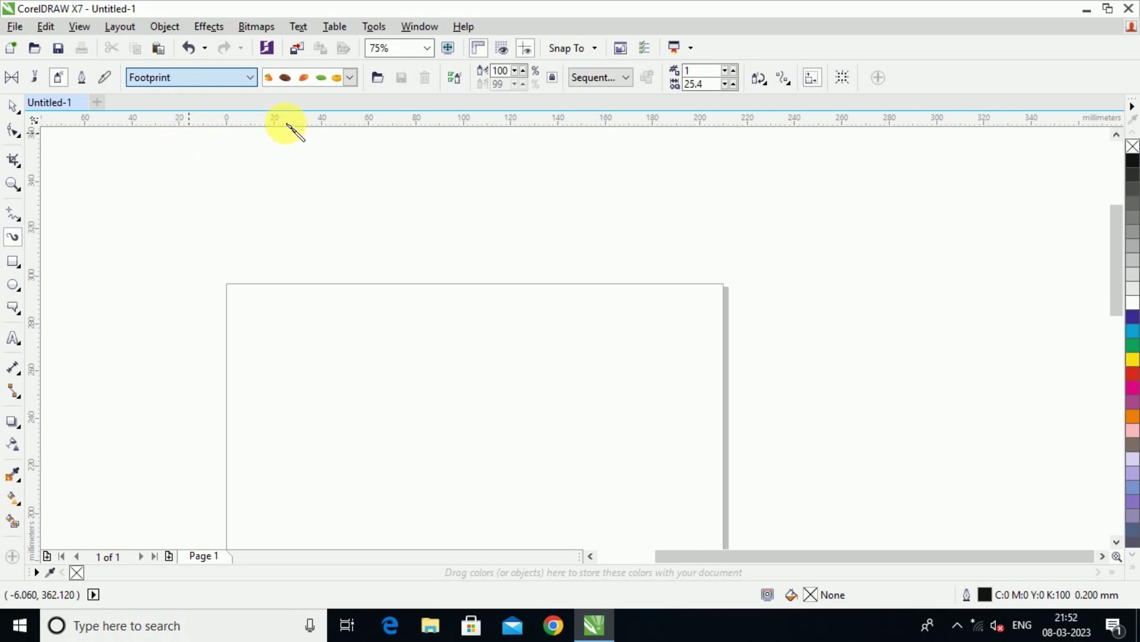
click(354, 79)
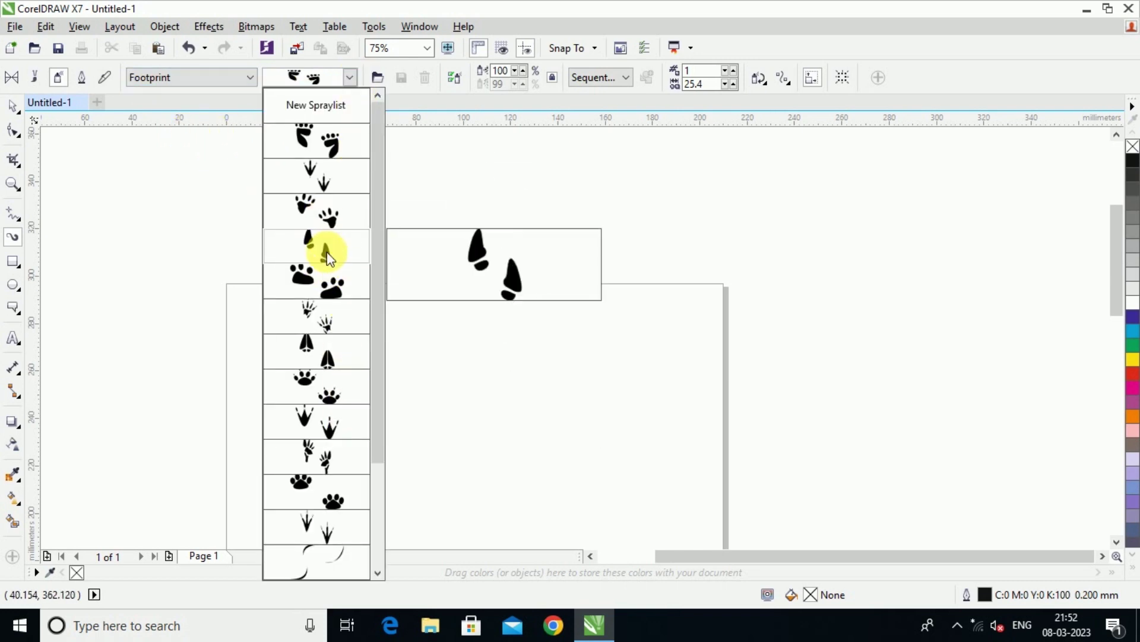
click(343, 144)
drag(308, 384, 313, 428)
drag(407, 418, 408, 467)
drag(298, 512, 304, 548)
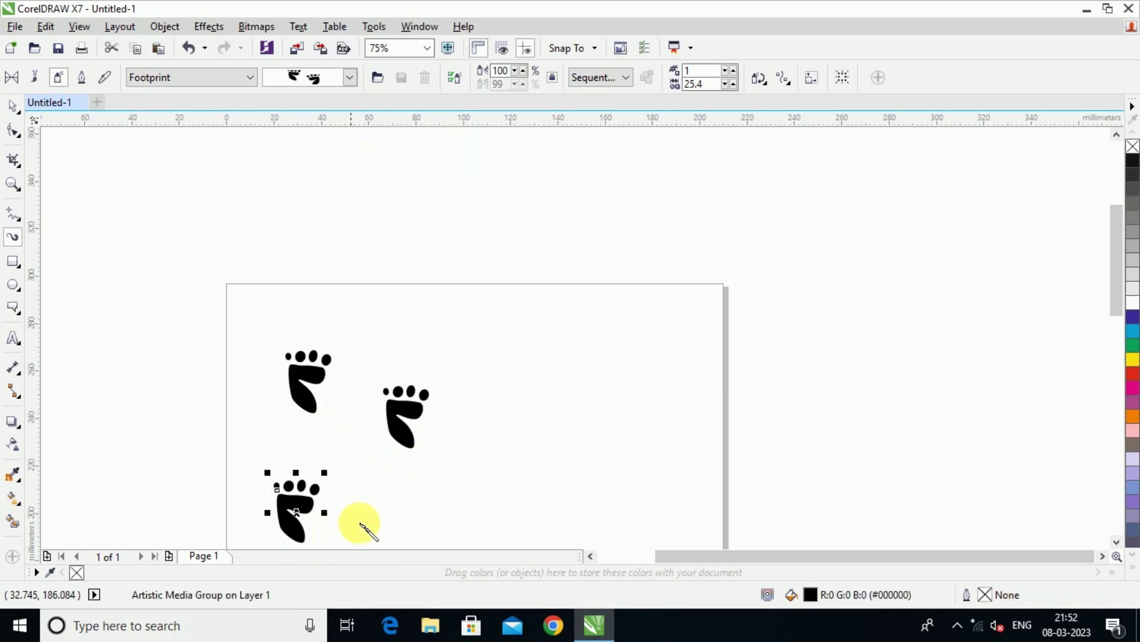
drag(383, 509, 389, 558)
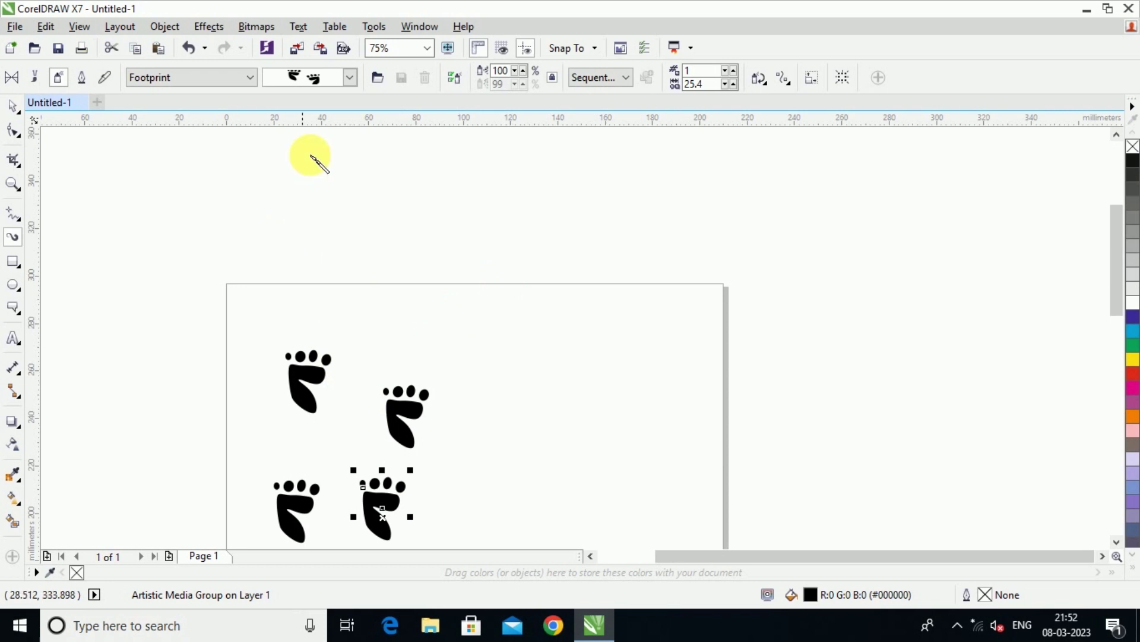
Step: Apply the dancing-figures spraylist from the Misc category to the selected footprint and spray a row of figures along the page's upper edge
click(220, 81)
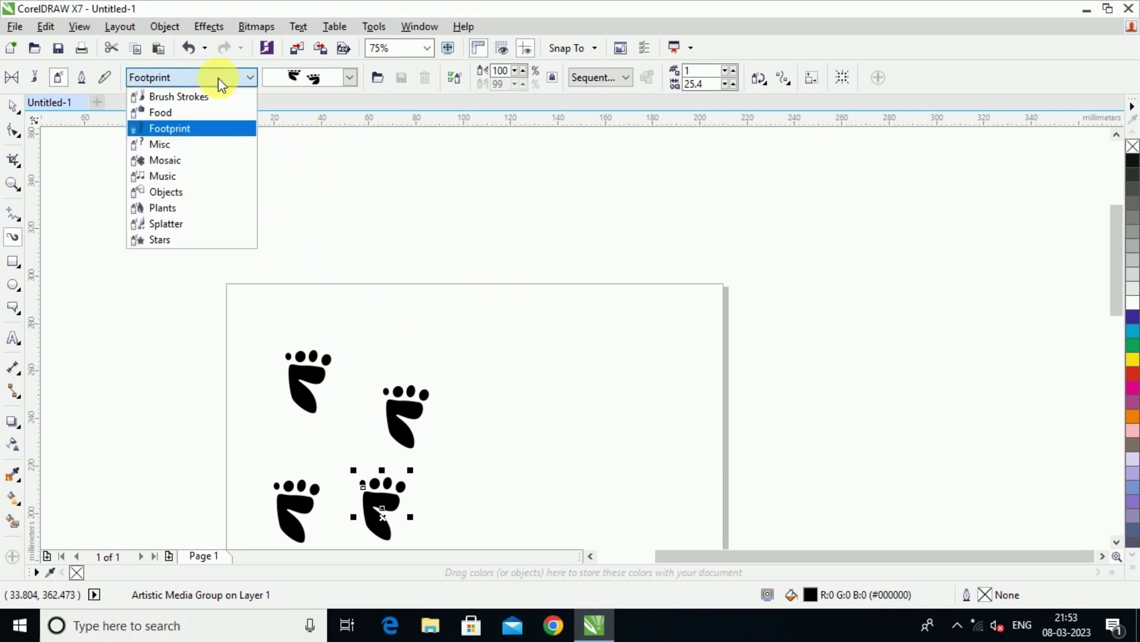
click(219, 144)
click(350, 77)
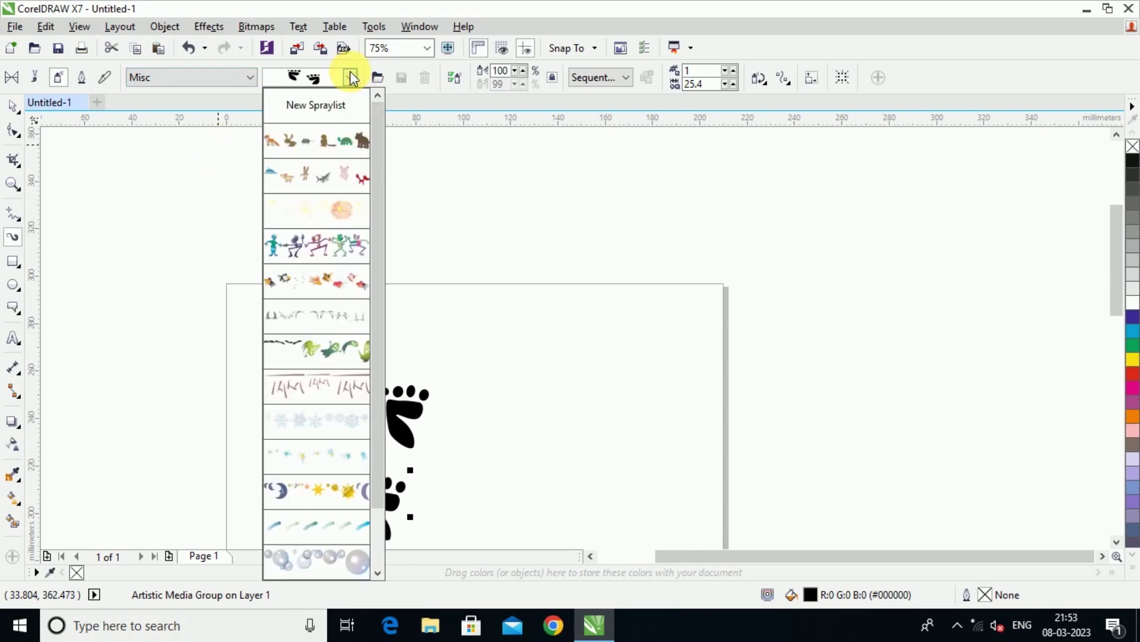
click(299, 244)
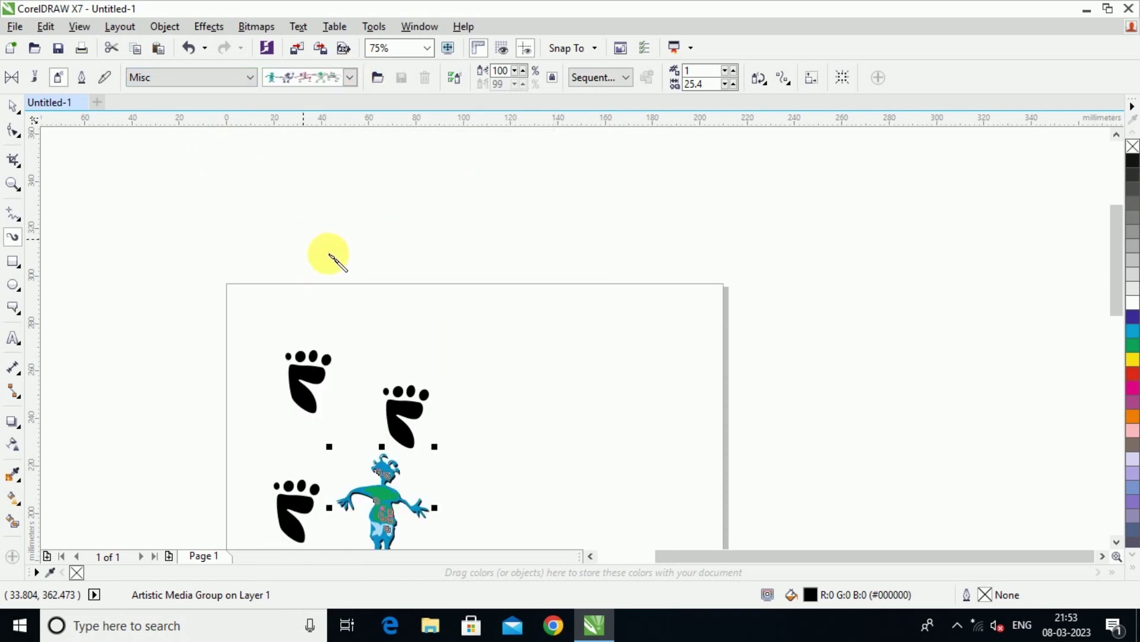
mouse_move(178, 280)
mouse_down()
mouse_move(769, 275)
mouse_move(787, 261)
mouse_up()
click(652, 530)
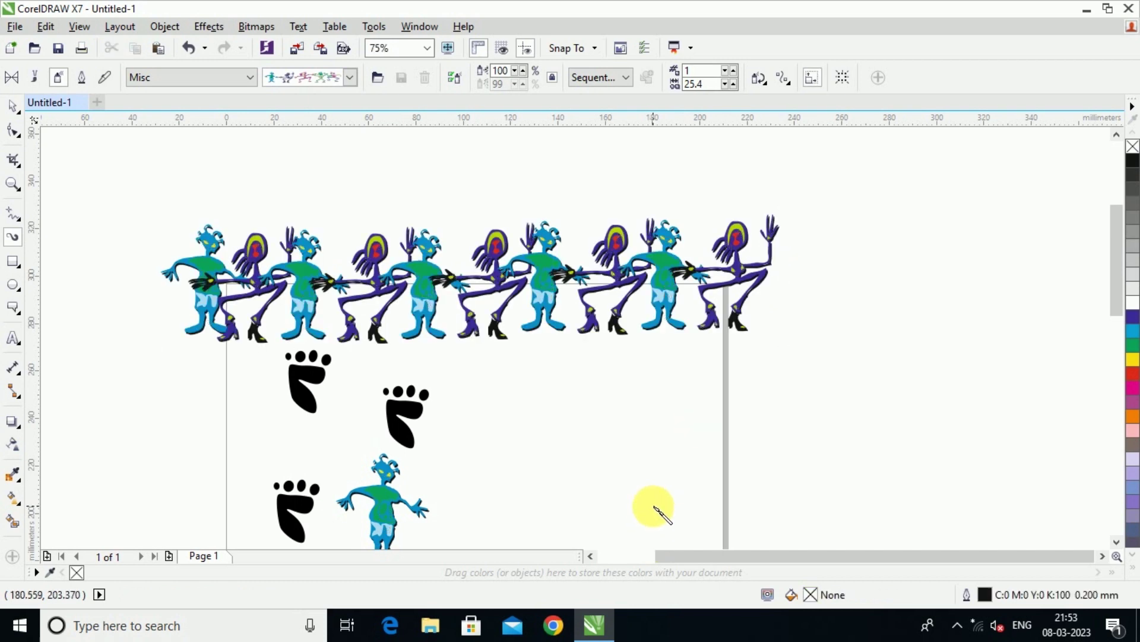
Step: Spray a row of forest animals from the Misc category beside the footprints, extending past the page's edge
click(351, 79)
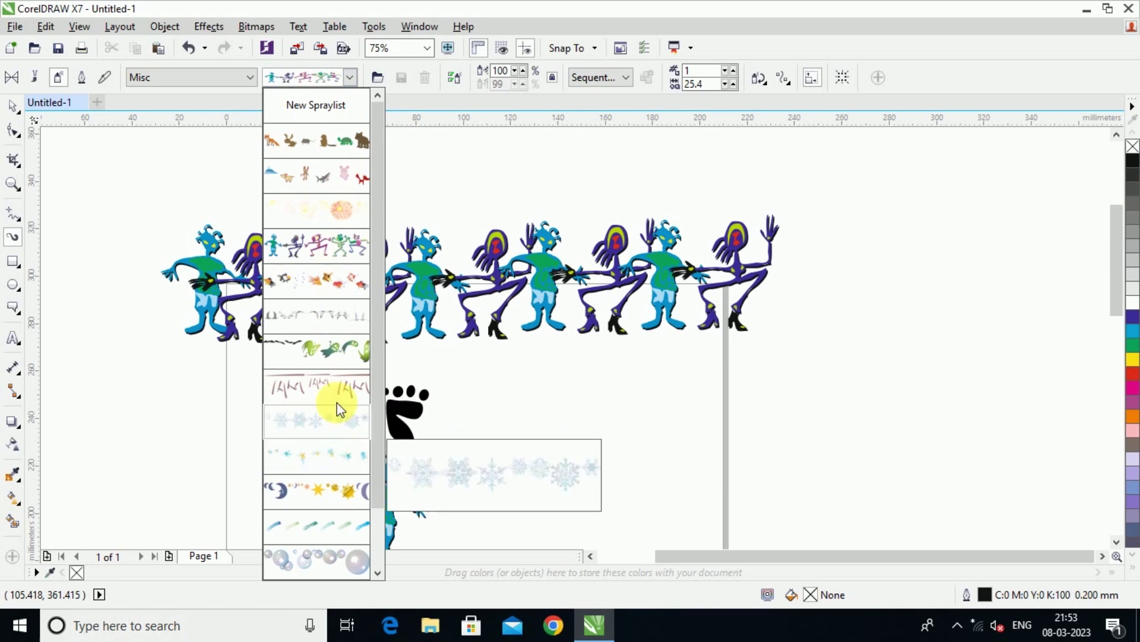
click(319, 133)
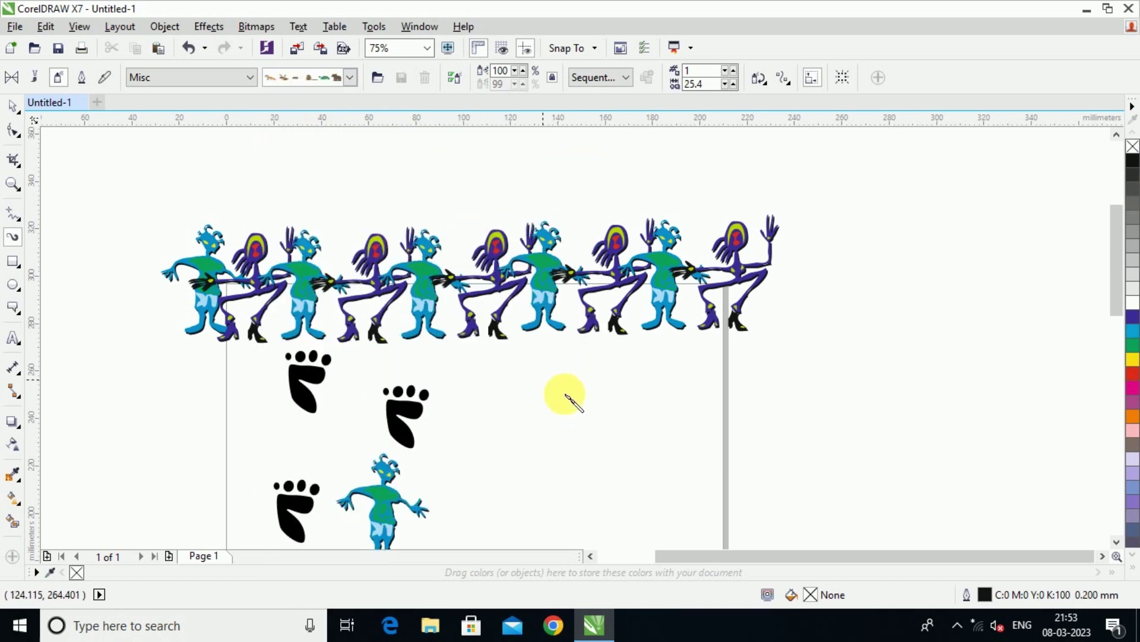
mouse_move(509, 399)
mouse_down()
mouse_move(863, 437)
mouse_move(1056, 340)
mouse_up()
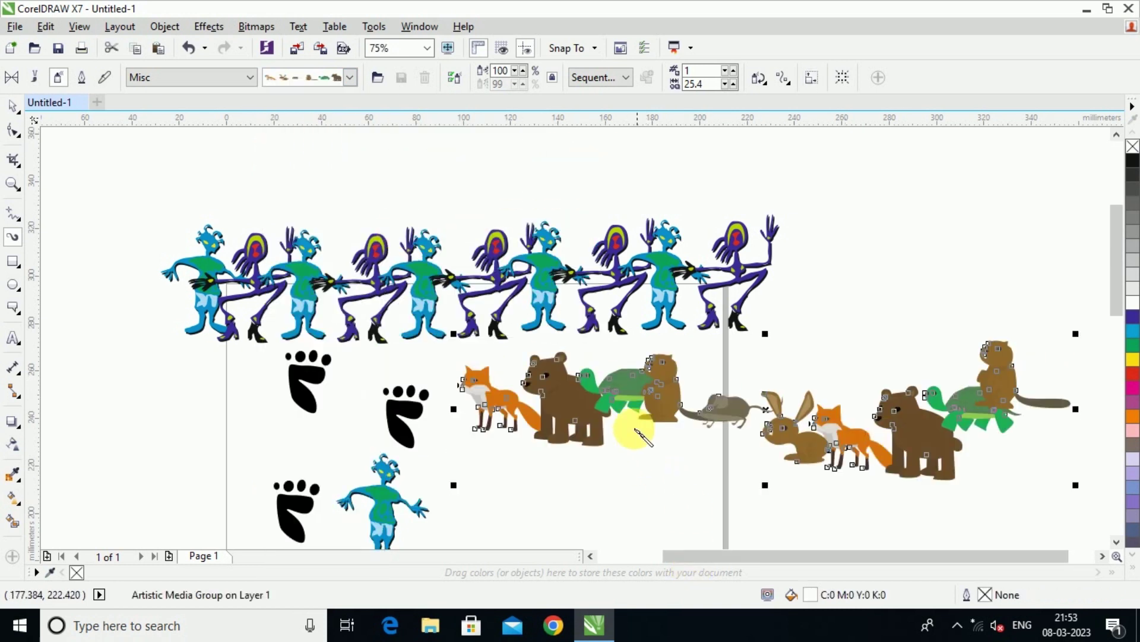
scroll(636, 429, down, 3)
scroll(642, 420, up, 3)
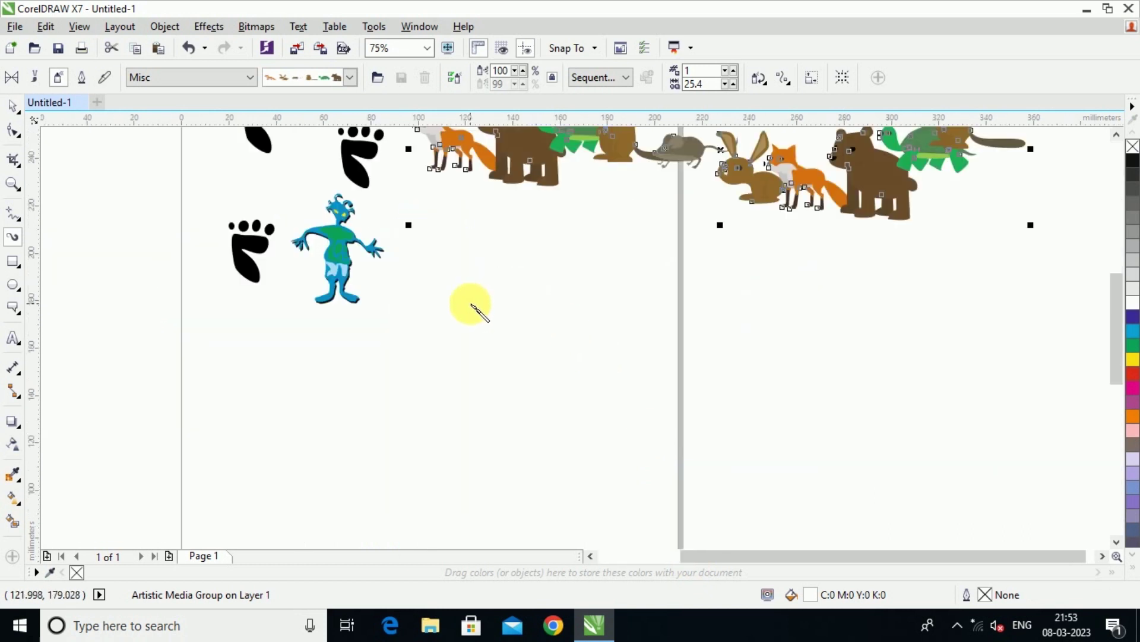
Step: Spray several overlapping rows of the forest animals across the lower part of the page
scroll(472, 305, down, 2)
mouse_move(332, 512)
mouse_down()
mouse_move(501, 485)
mouse_move(605, 497)
mouse_move(605, 524)
mouse_move(333, 547)
mouse_move(630, 520)
mouse_up()
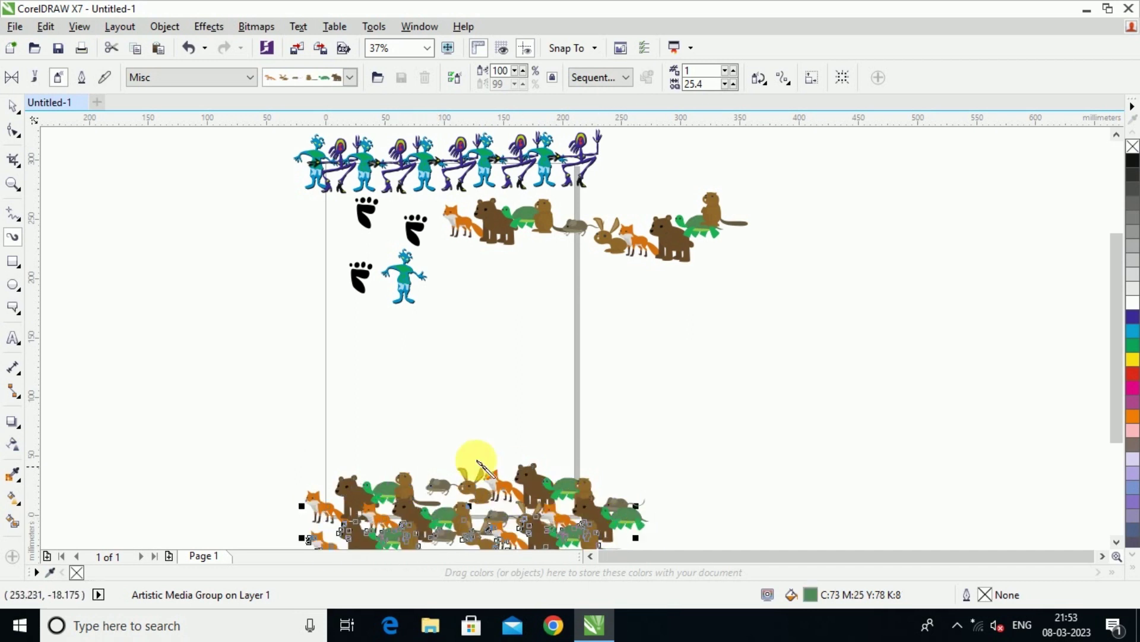
drag(310, 464, 613, 446)
drag(313, 427, 612, 414)
scroll(567, 395, down, 1)
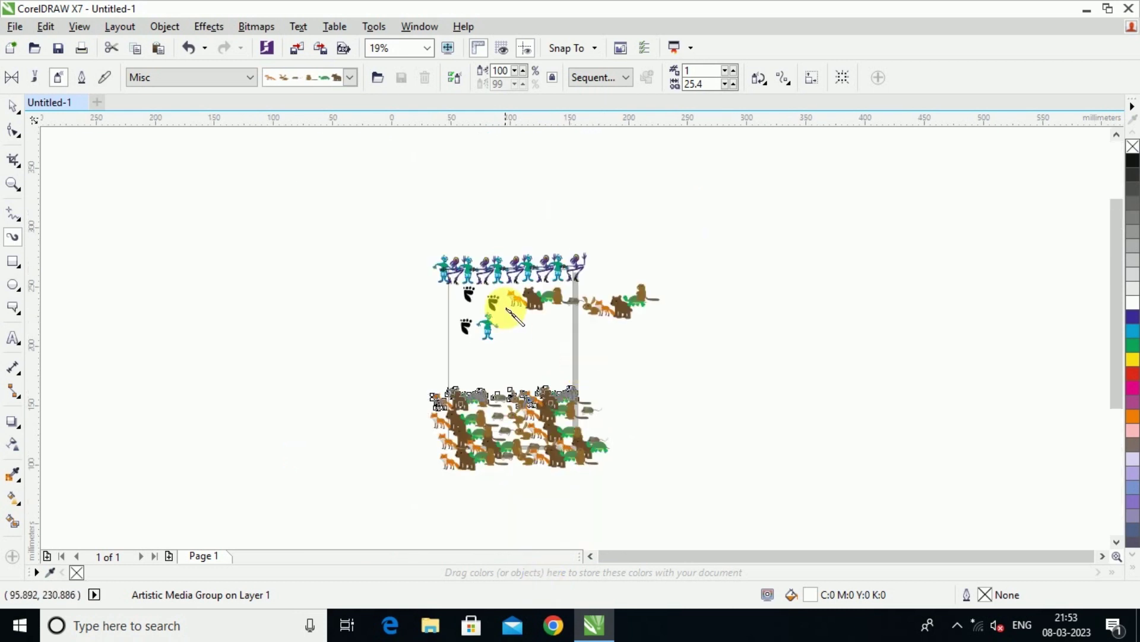
scroll(510, 315, up, 1)
scroll(526, 416, down, 1)
scroll(526, 437, down, 1)
scroll(523, 445, up, 1)
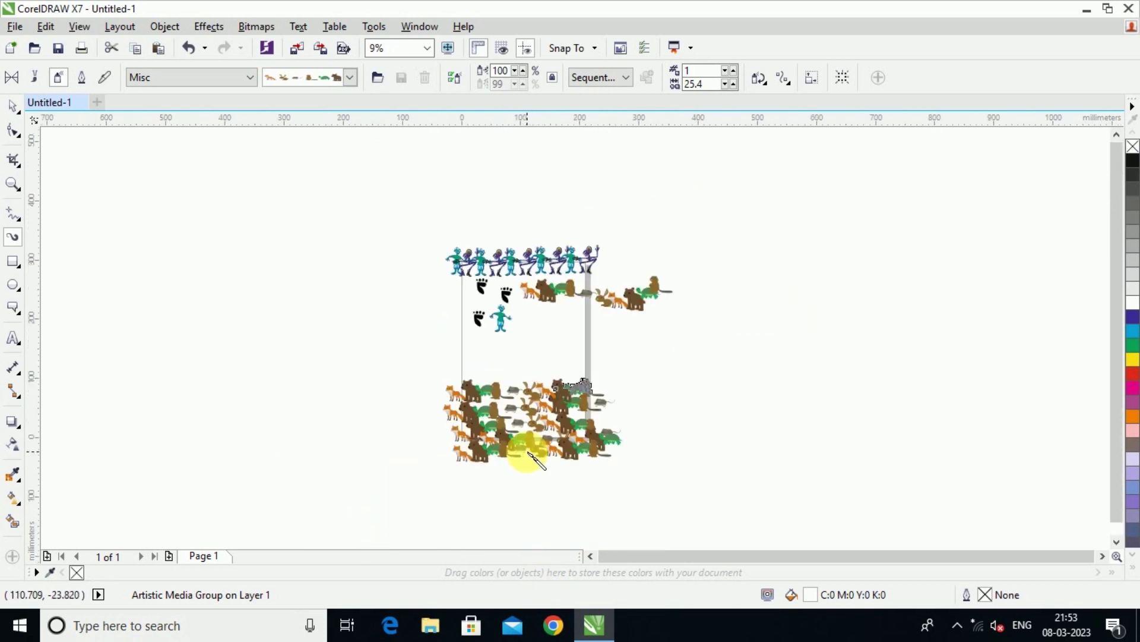
scroll(523, 442, up, 1)
scroll(531, 311, down, 1)
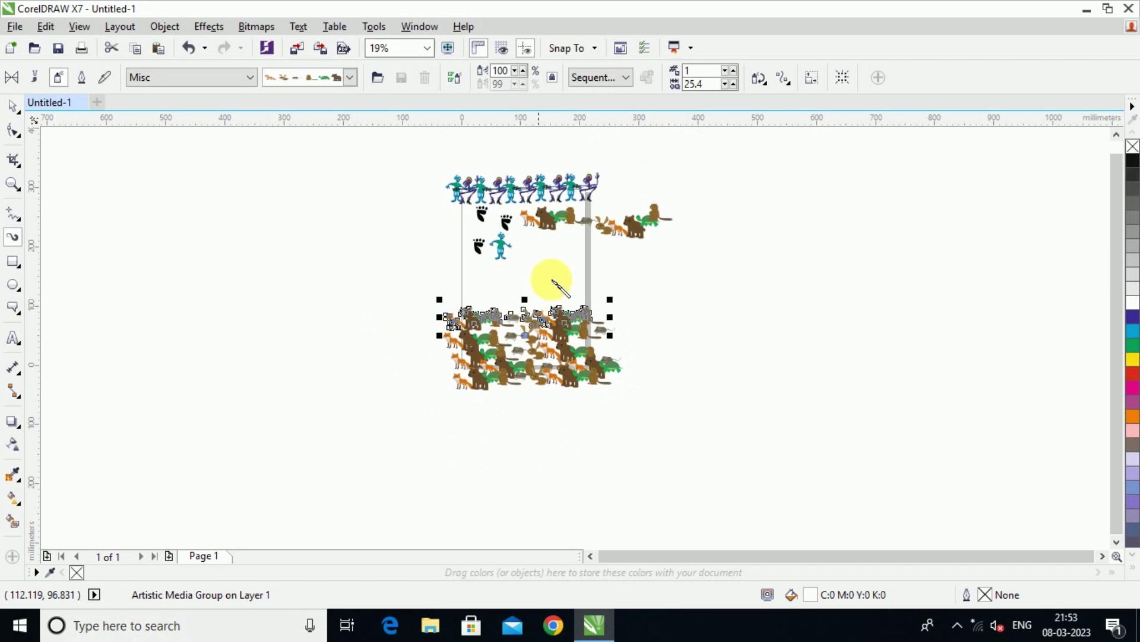
scroll(552, 280, up, 1)
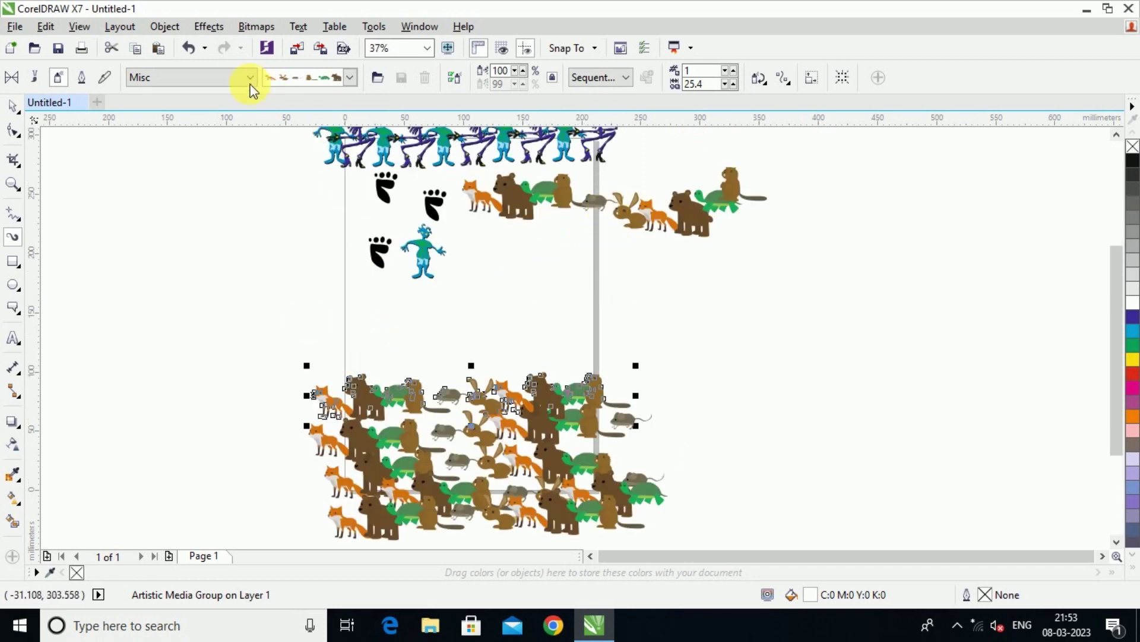
Step: Move the single blue figure to the empty area between the footprints and the lower animal rows
click(15, 105)
click(479, 398)
scroll(483, 477, up, 1)
scroll(486, 461, down, 1)
scroll(469, 294, up, 1)
scroll(377, 205, down, 1)
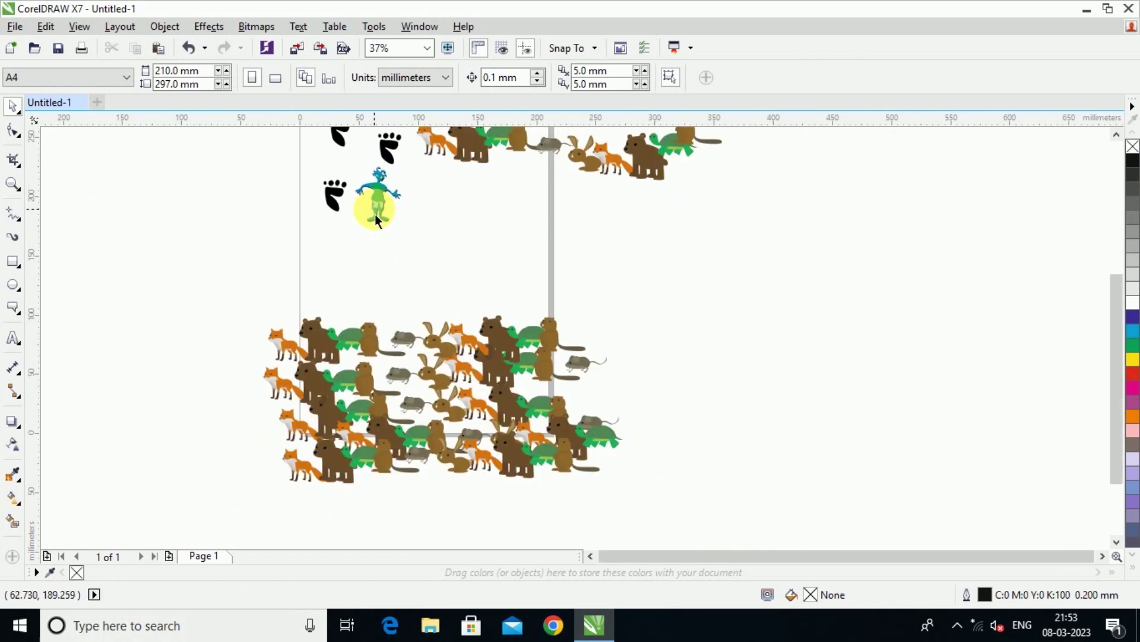
scroll(366, 177, up, 1)
click(395, 211)
drag(384, 205, 614, 325)
click(722, 347)
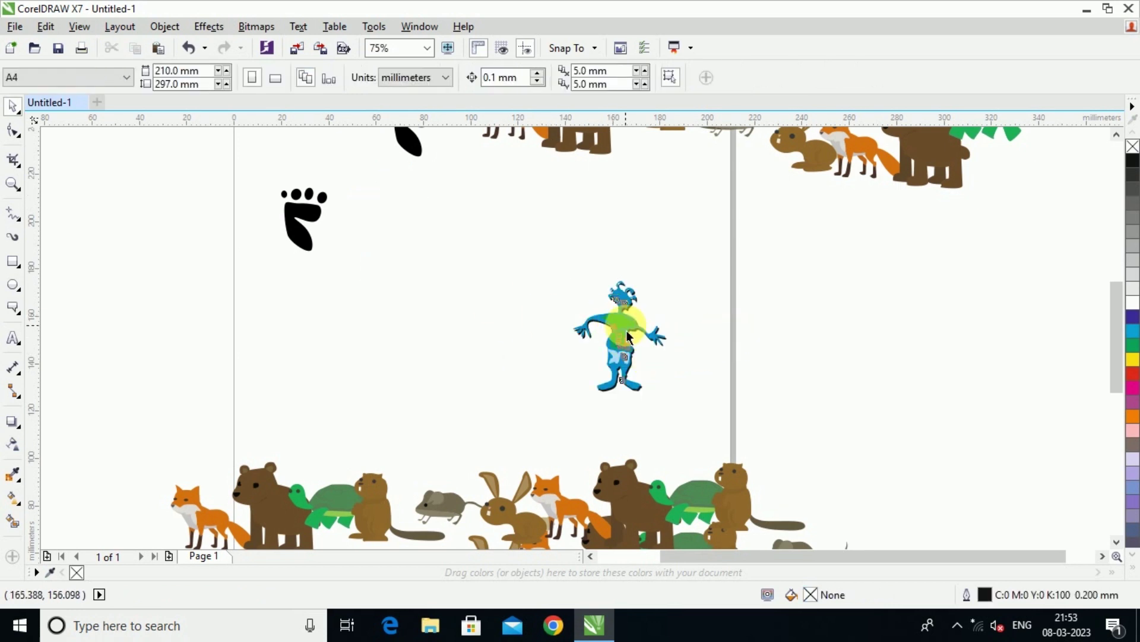
Step: Fill the single blue figure with red, magenta and finally cyan
click(623, 318)
scroll(624, 318, up, 1)
click(1133, 376)
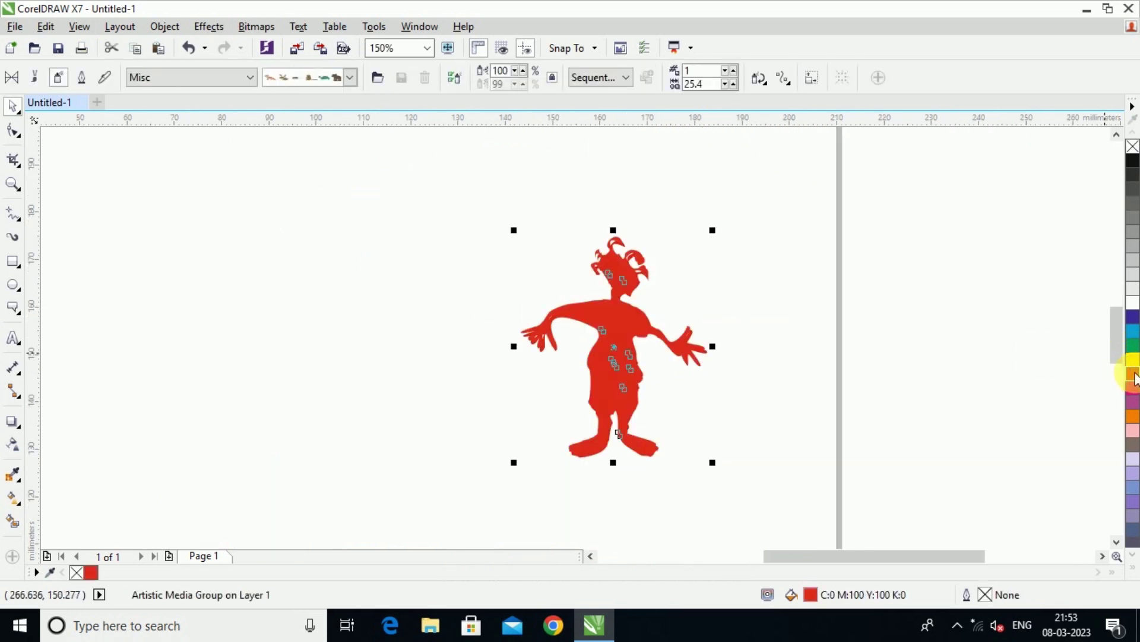
click(1134, 389)
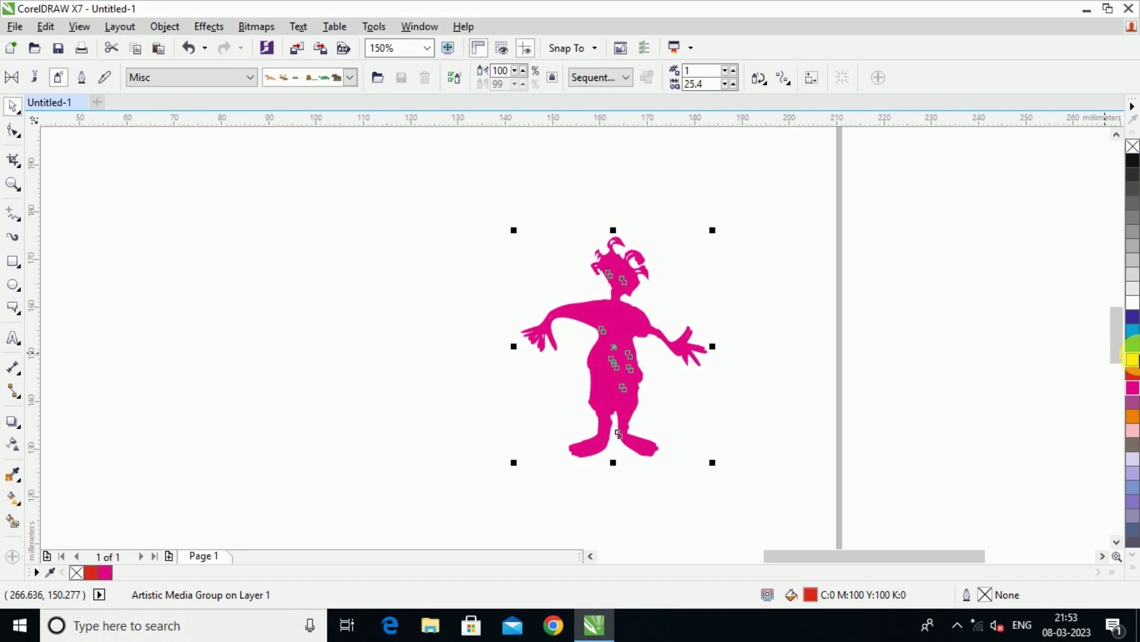
click(782, 377)
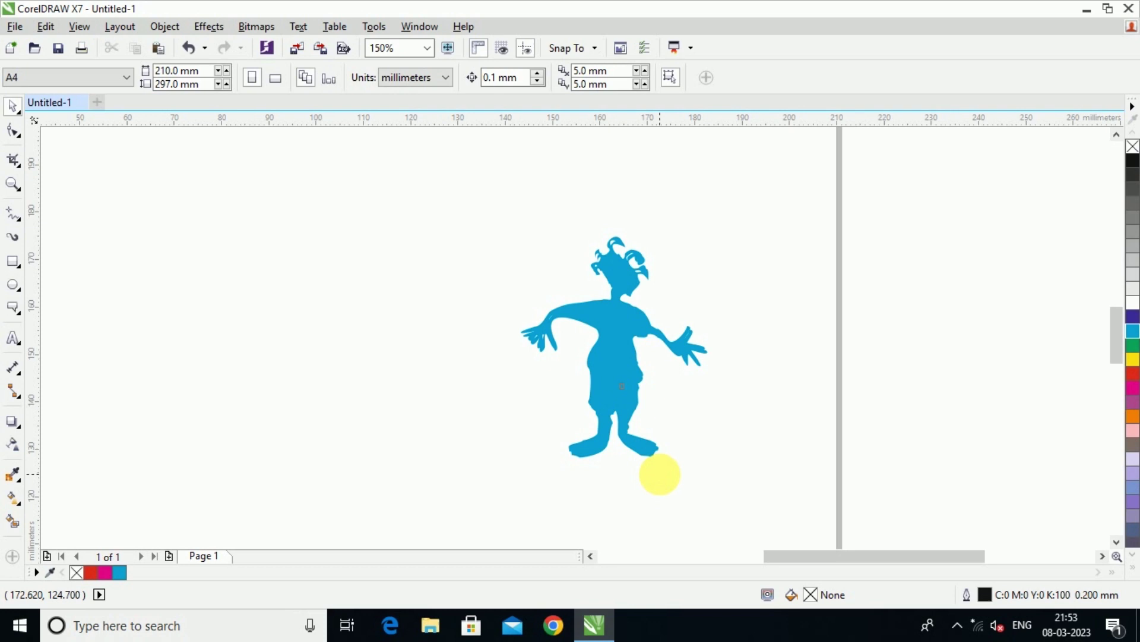
Step: Undo the figure's fill colour changes and deselect it
key(ctrl+z)
key(ctrl+z)
key(ctrl+z)
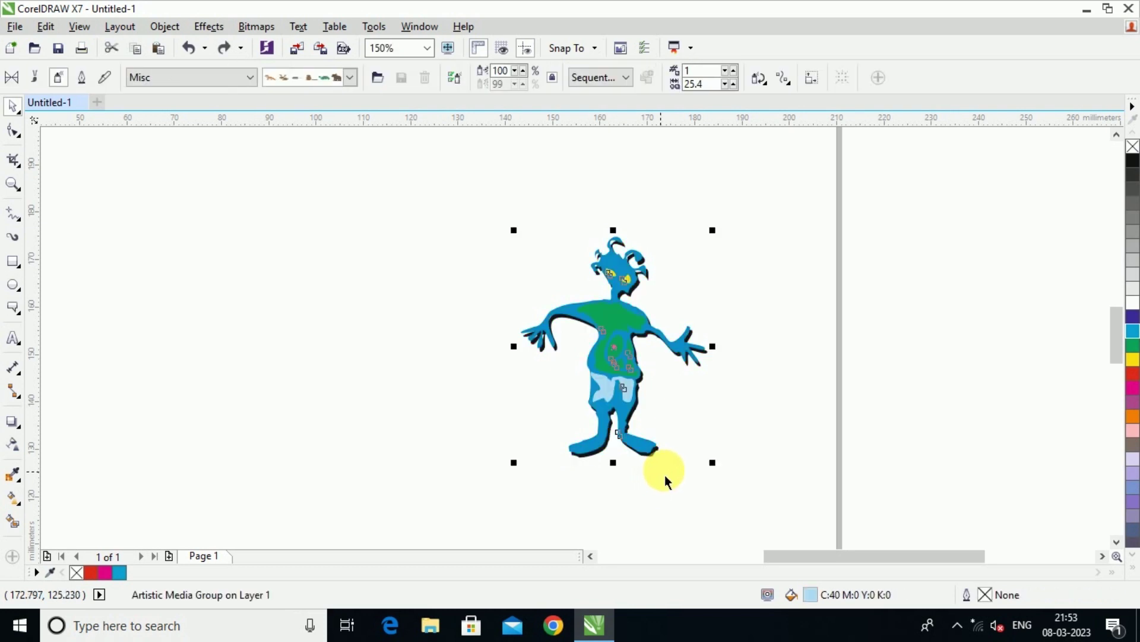
click(763, 415)
Step: Break the single figure's artistic media group apart and deselect the pieces
click(614, 329)
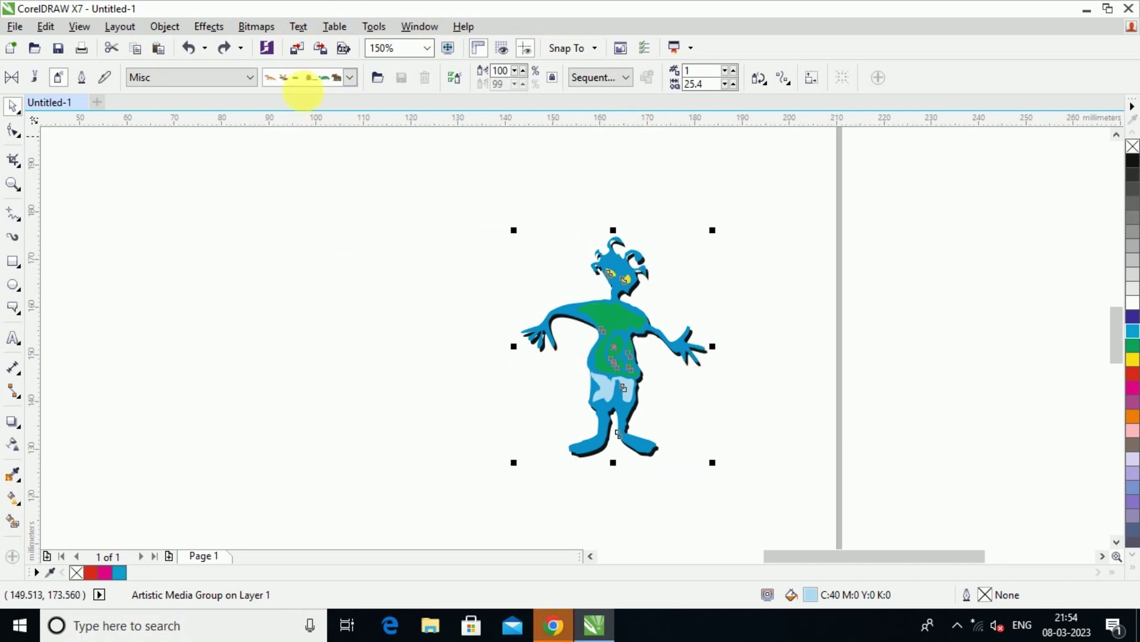
click(165, 27)
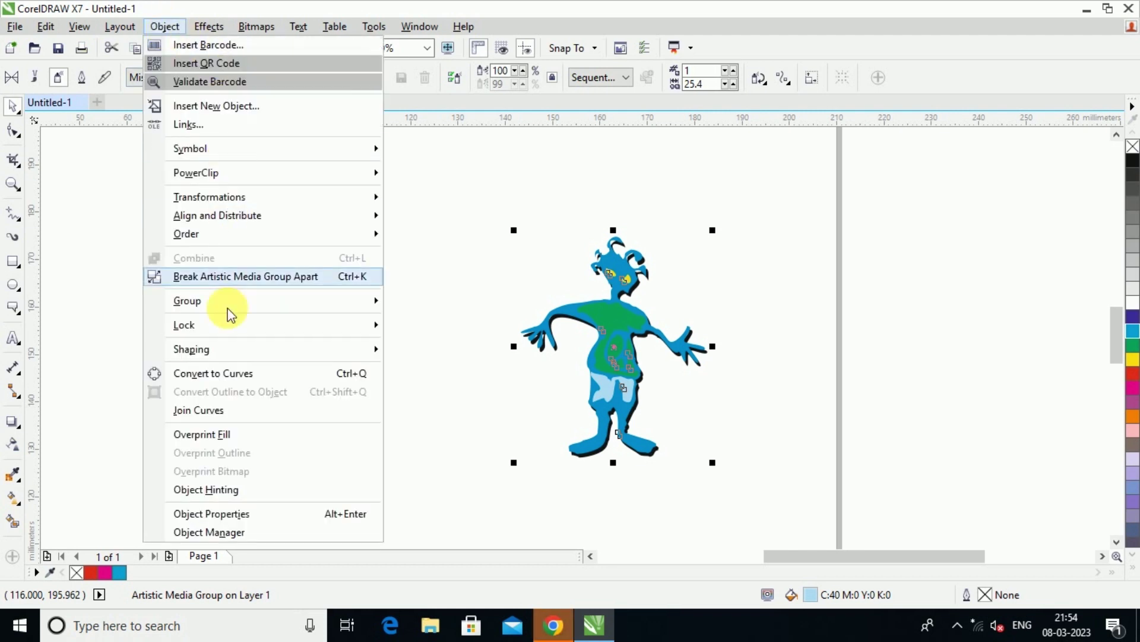
click(234, 277)
click(850, 330)
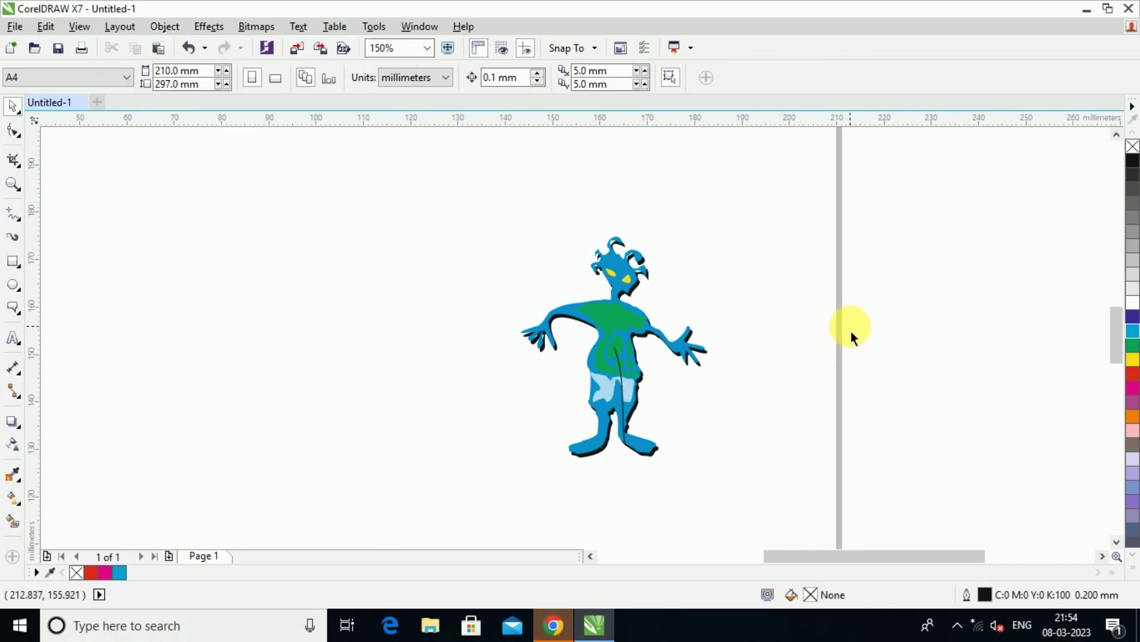
Step: Ungroup all objects of the single blue figure so its parts can be edited individually
click(637, 316)
click(740, 288)
scroll(630, 276, up, 1)
scroll(631, 284, up, 2)
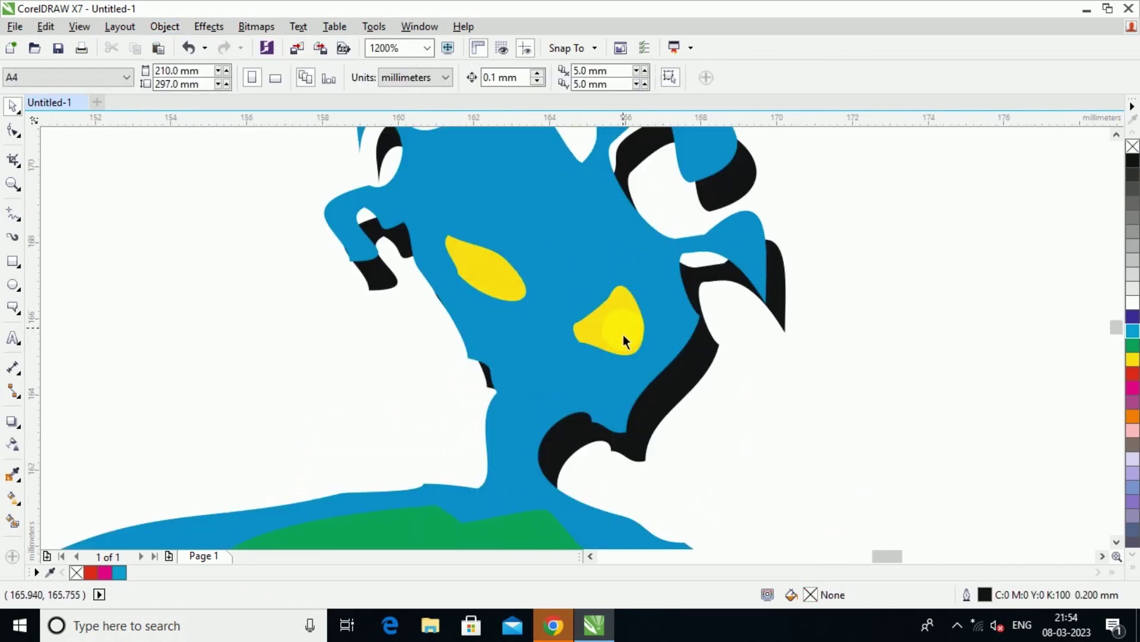
click(622, 334)
scroll(770, 318, down, 2)
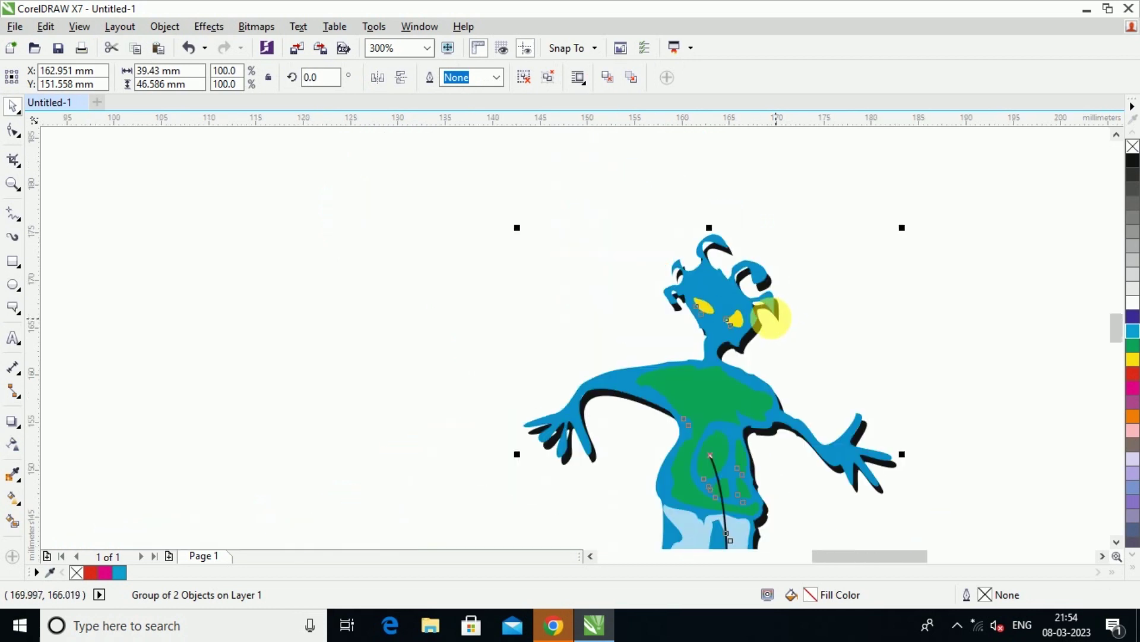
scroll(720, 390, down, 1)
right_click(728, 402)
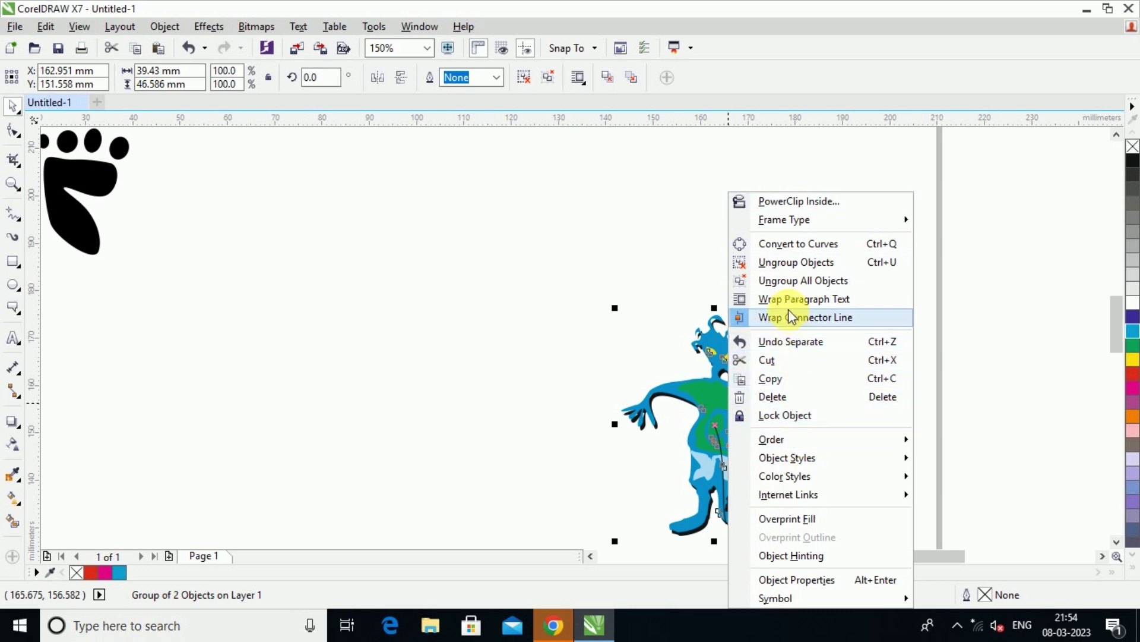
click(814, 284)
Step: Fill the figure's green shirt shape with red and deselect it
scroll(772, 423, up, 2)
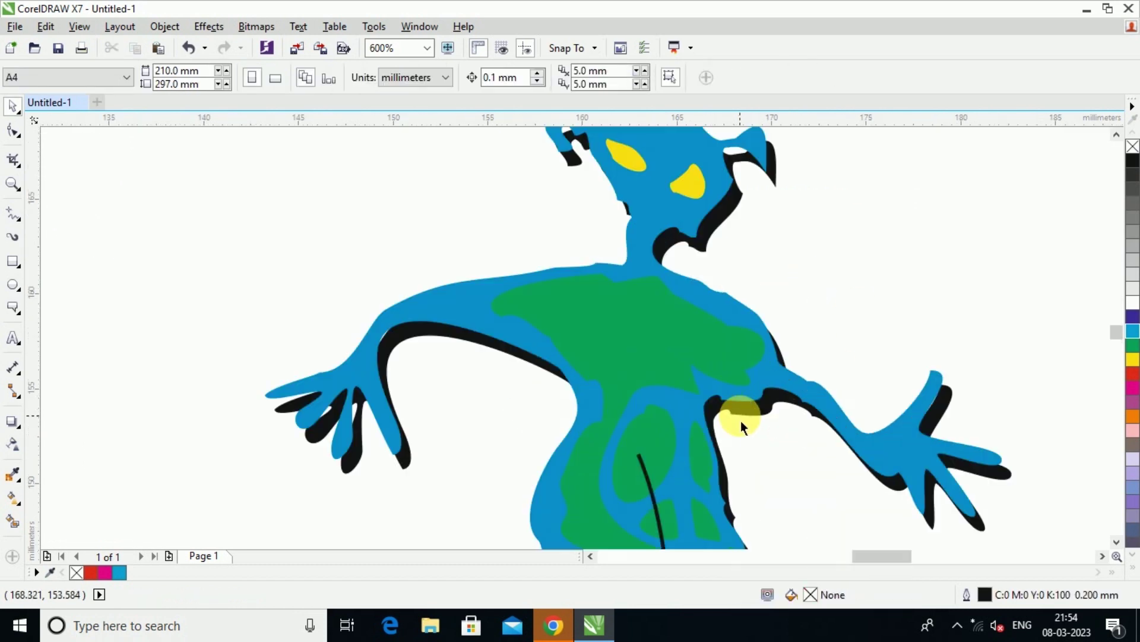
scroll(740, 421, down, 1)
click(704, 379)
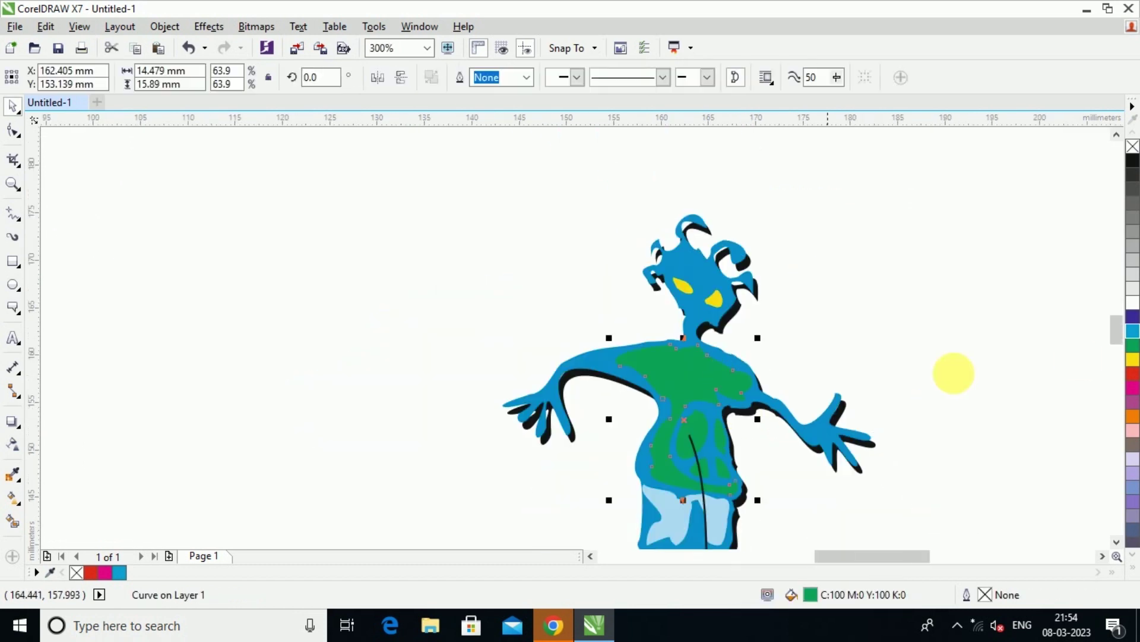
click(1133, 374)
click(991, 392)
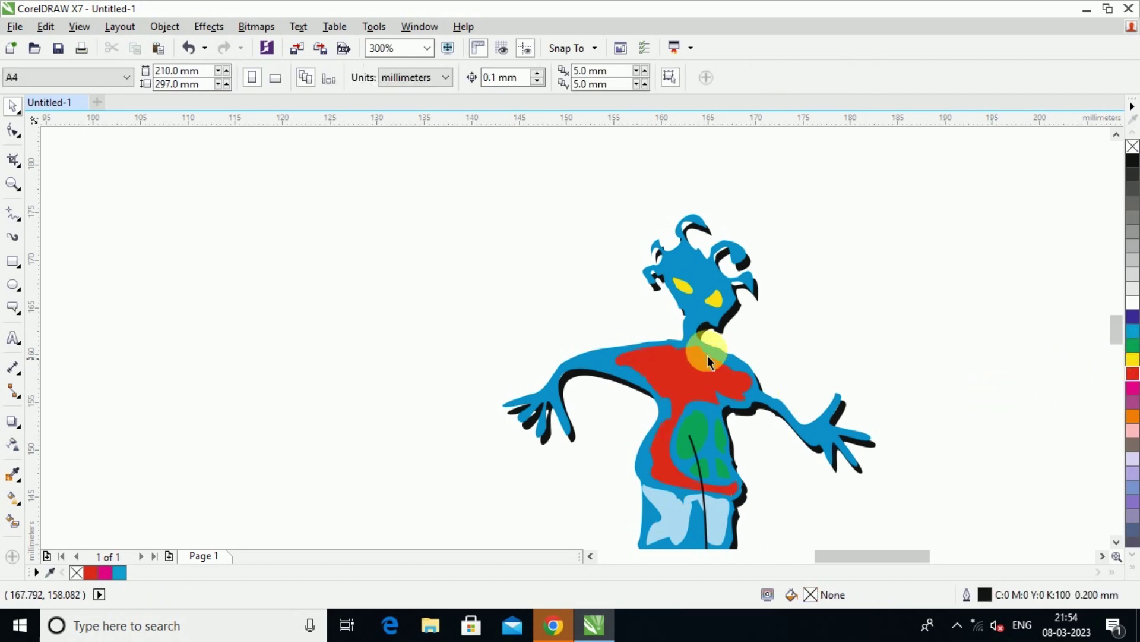
Step: Fill the figure's lower eye, nearest the shadowed side of the face, with dark blue and the other eye with yellow
click(716, 306)
click(1133, 317)
click(802, 331)
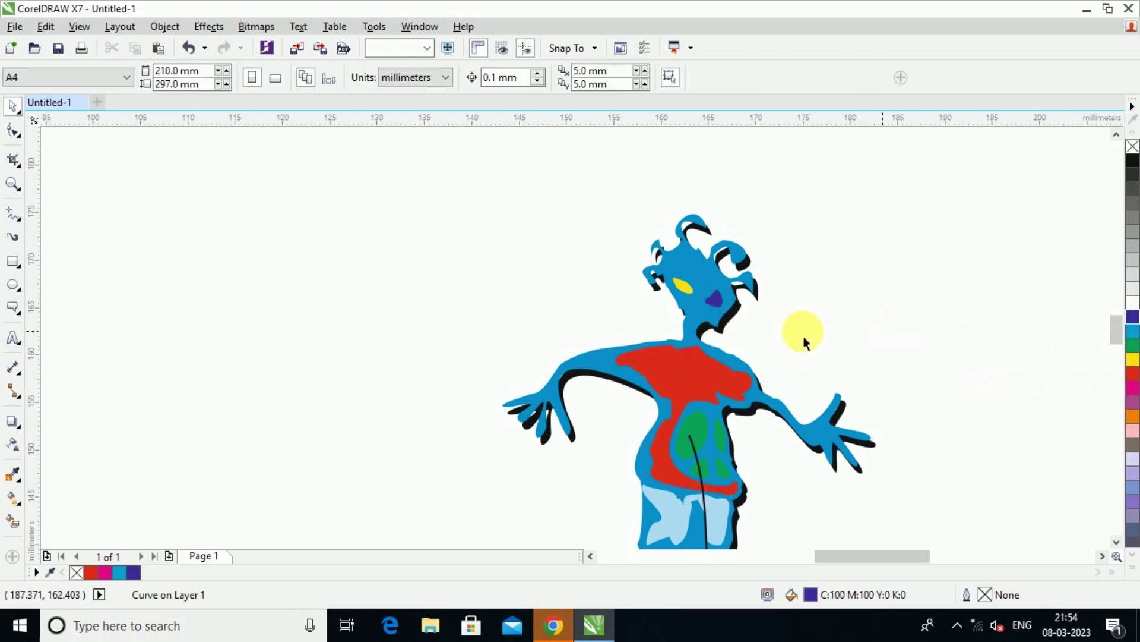
click(682, 284)
click(1132, 359)
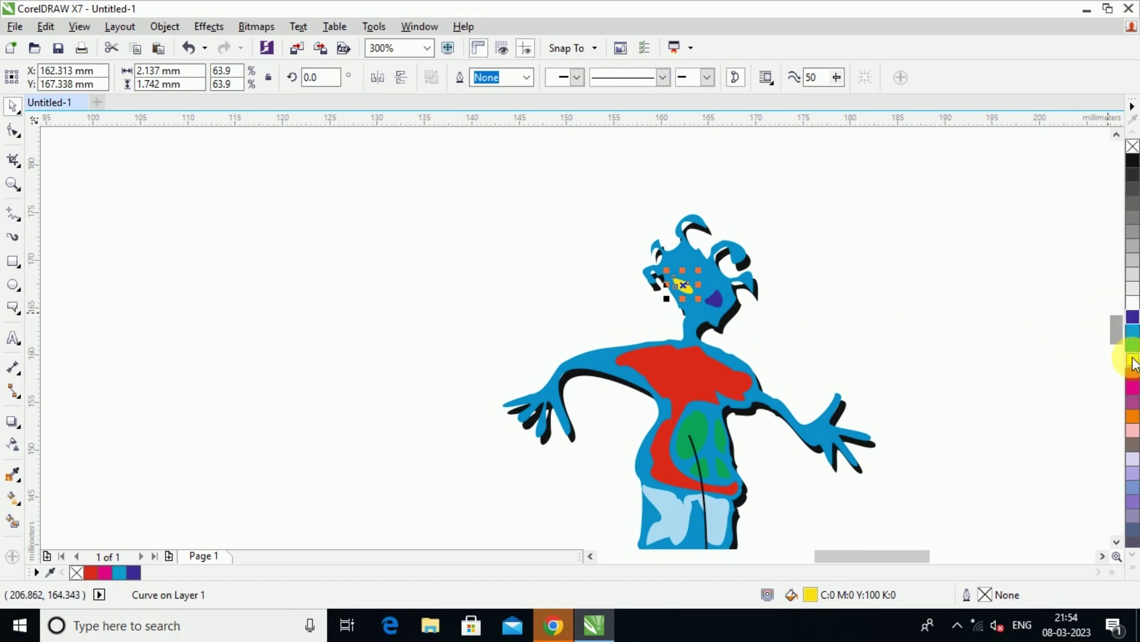
click(781, 371)
Step: Set up the Artistic Media sprayer with the Plants category and the dry grass spray list
scroll(652, 474, down, 2)
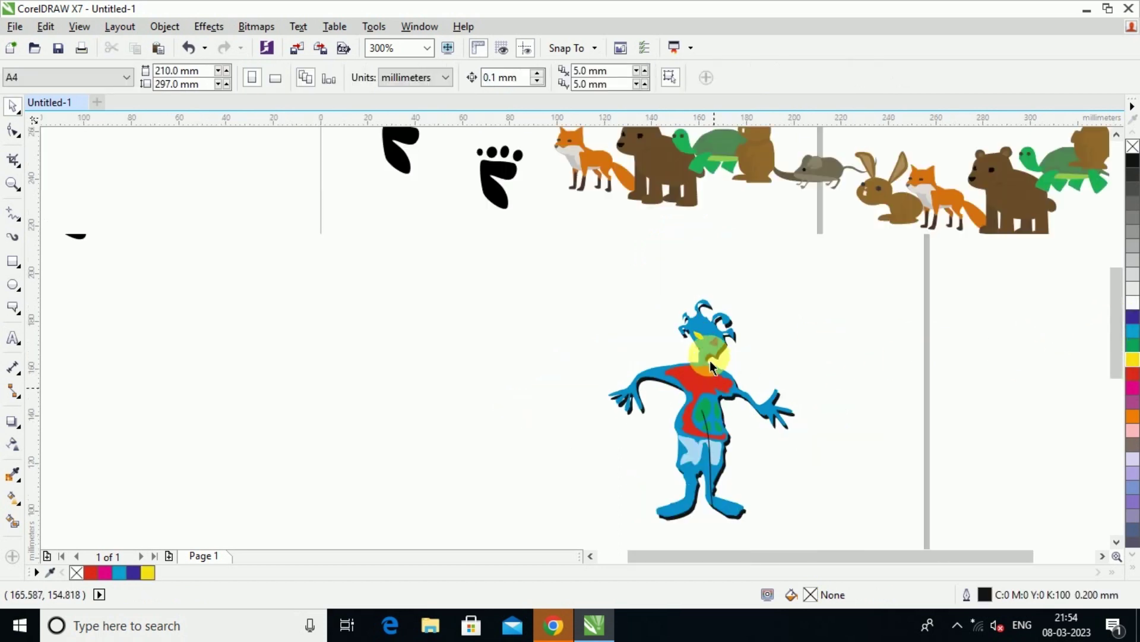
scroll(714, 401, down, 1)
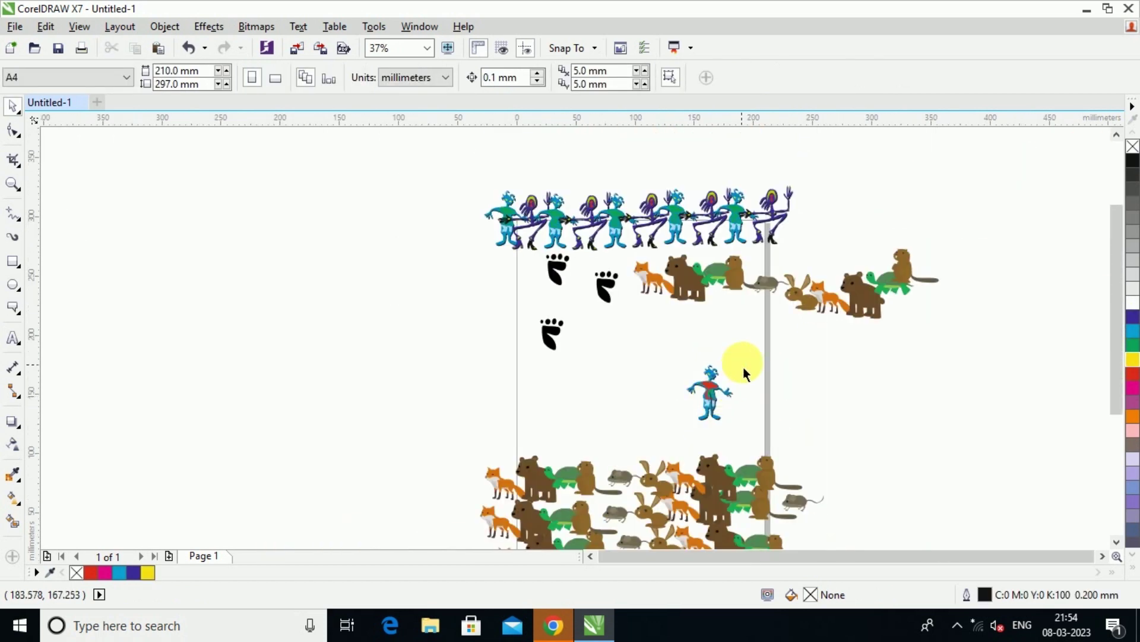
scroll(745, 366, up, 1)
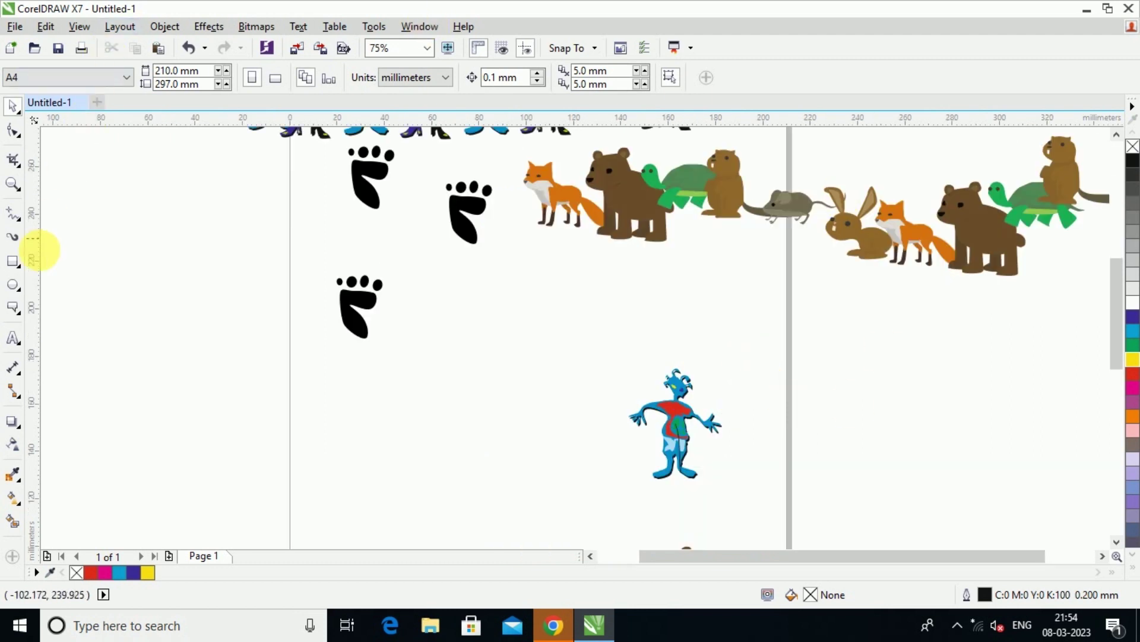
click(15, 238)
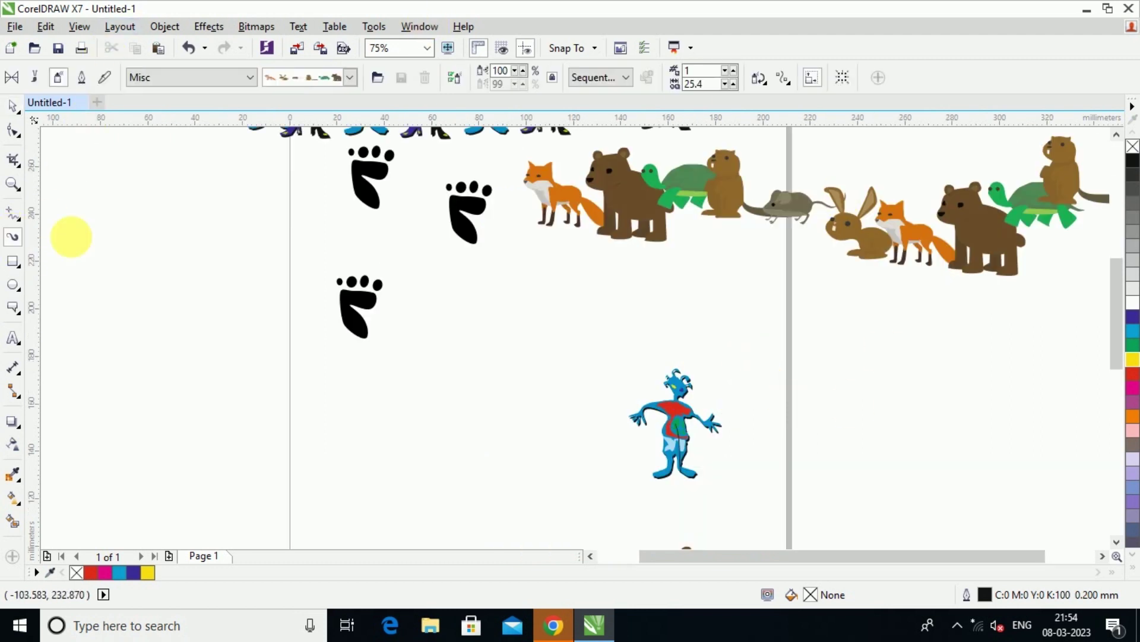
click(248, 77)
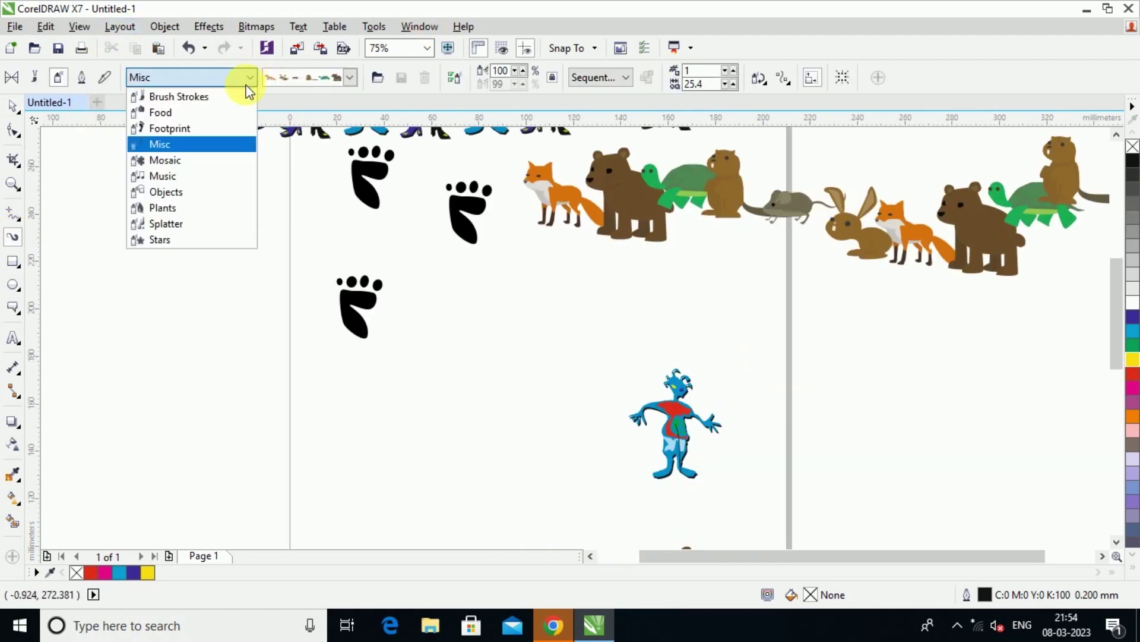
click(180, 210)
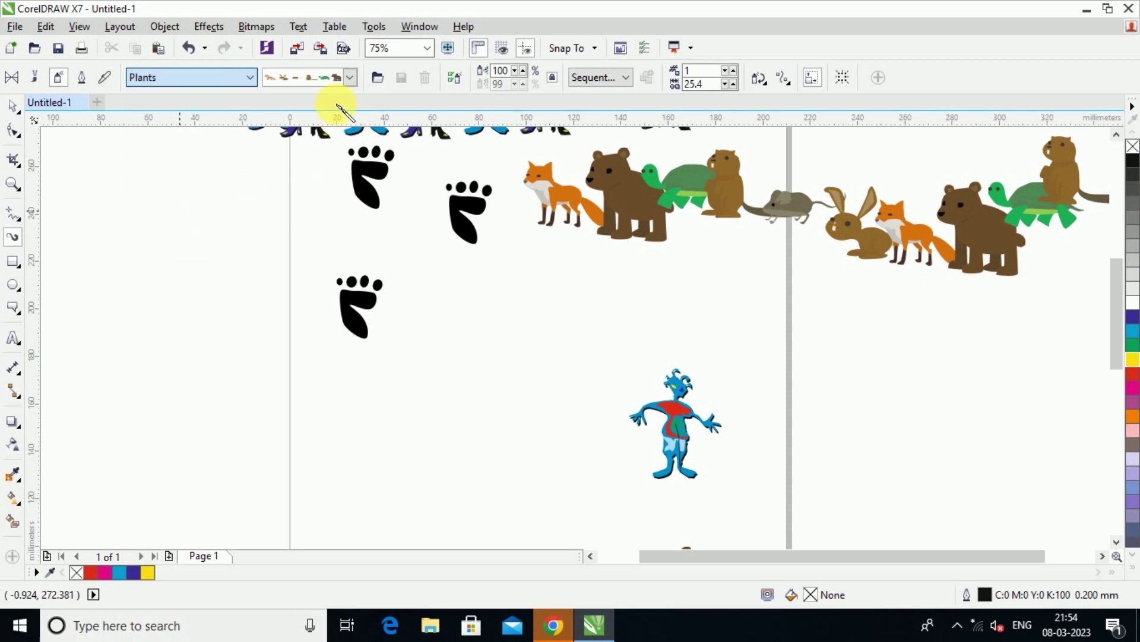
click(349, 78)
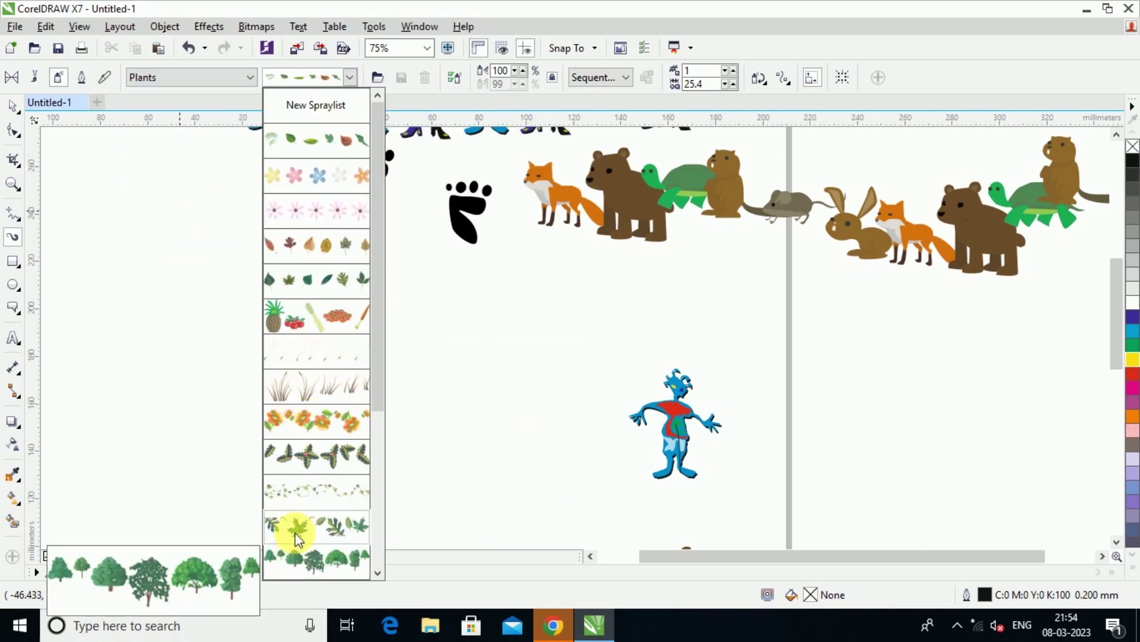
click(313, 417)
Step: Spray overlapping strokes of dry grass below the footprints, between them and the lower animal rows
drag(256, 402, 379, 412)
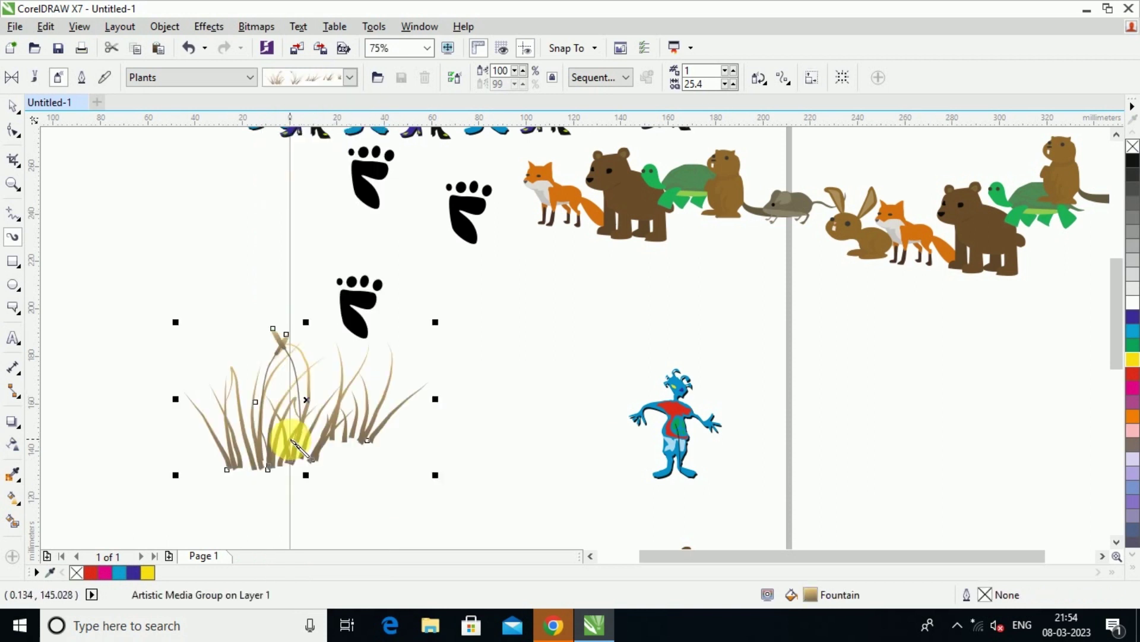
drag(289, 439, 426, 447)
drag(312, 487, 479, 522)
drag(455, 442, 548, 435)
drag(396, 385, 524, 390)
drag(421, 428, 528, 453)
drag(433, 518, 582, 533)
mouse_move(361, 512)
mouse_down()
mouse_move(556, 518)
mouse_move(483, 495)
mouse_up()
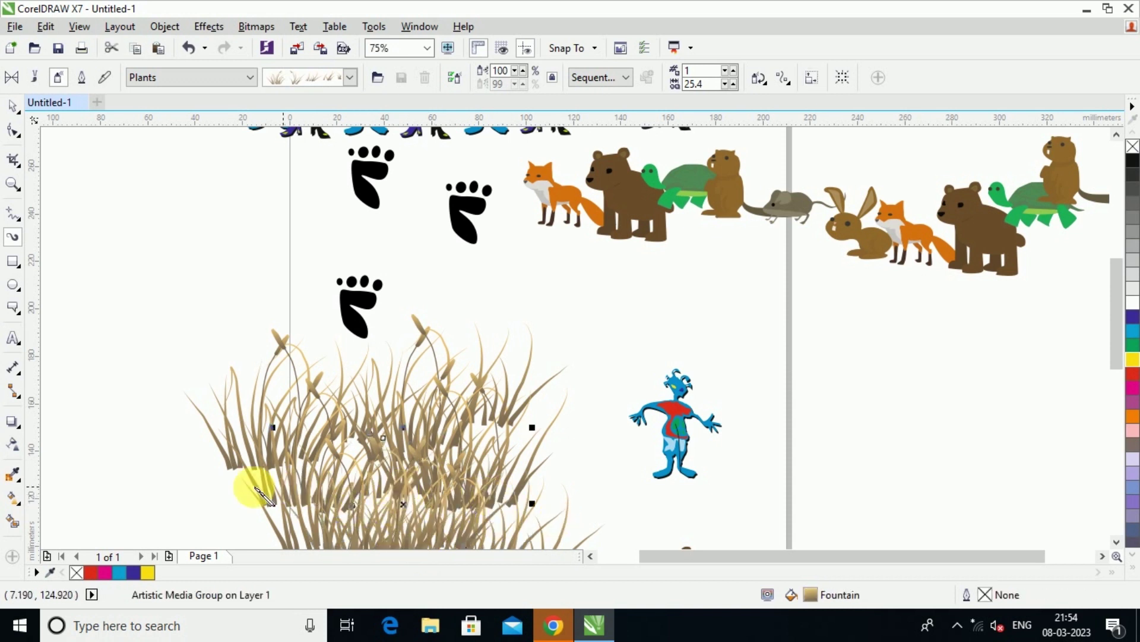
scroll(407, 319, down, 2)
scroll(414, 312, down, 2)
scroll(395, 402, up, 4)
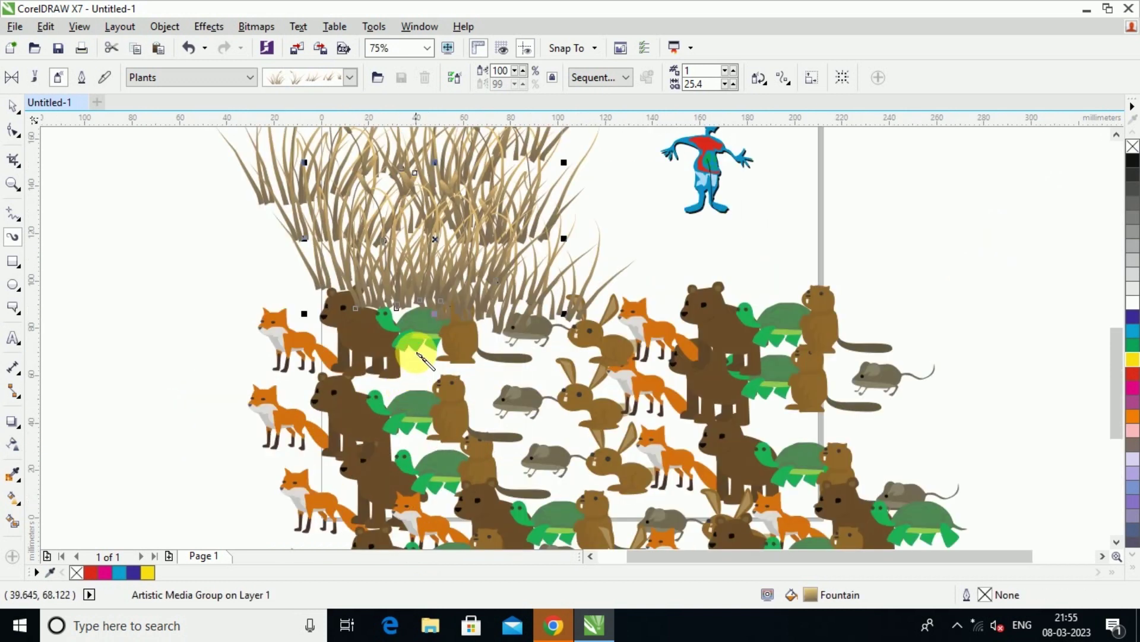
scroll(408, 350, down, 4)
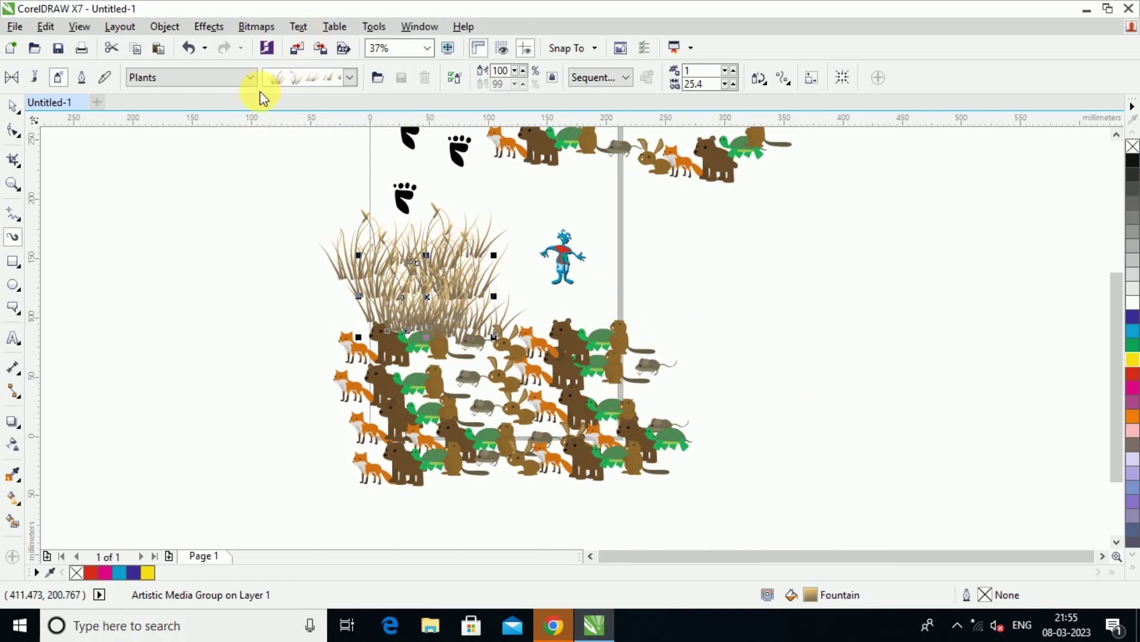
click(250, 77)
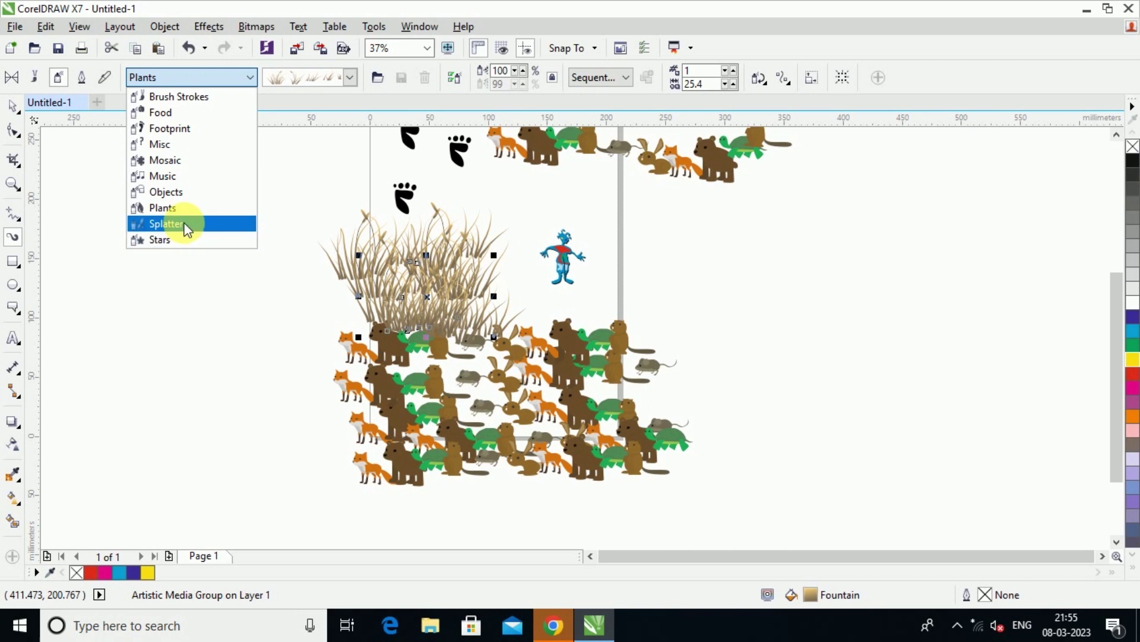
click(84, 86)
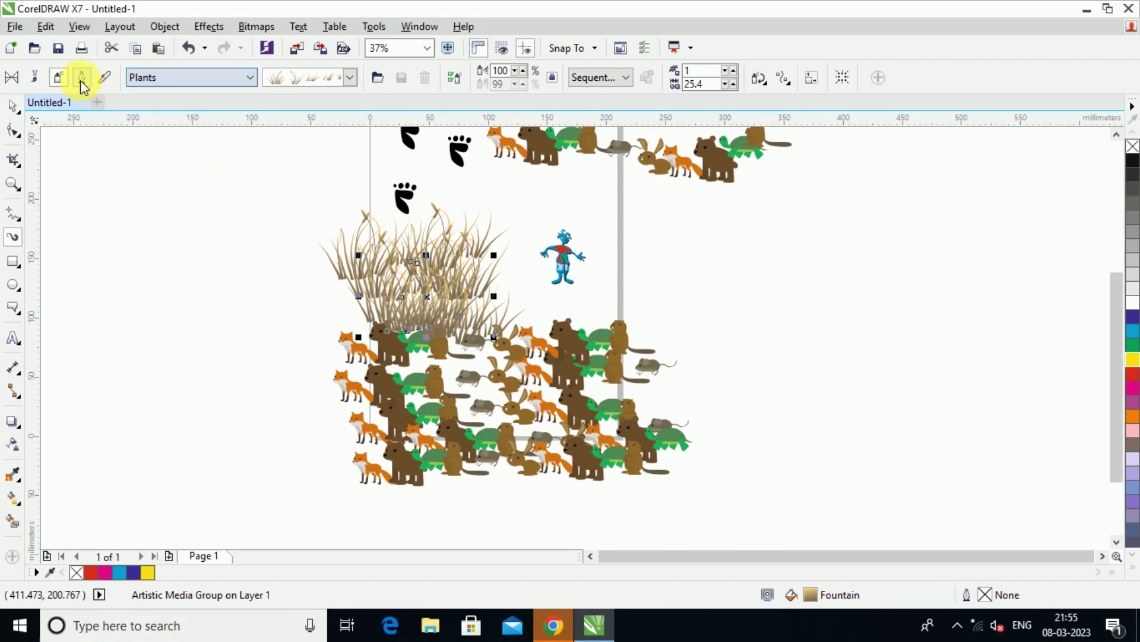
click(245, 75)
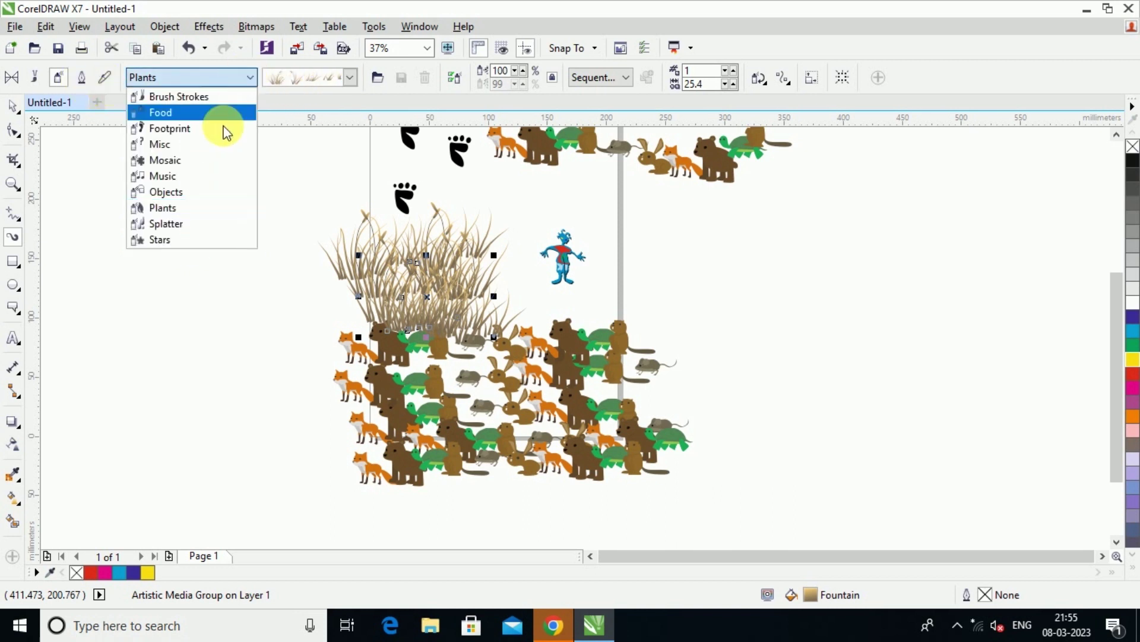
click(349, 85)
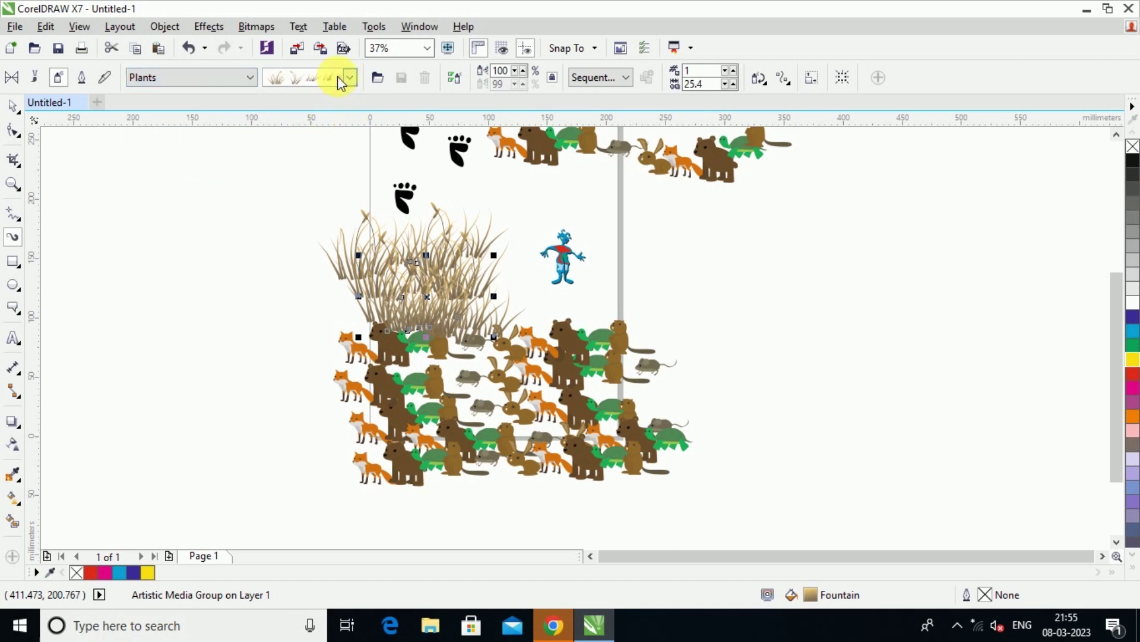
Step: Switch Artistic Media to Pressure mode and paint two wavy 10 mm strokes in the empty area beside the grass
click(88, 79)
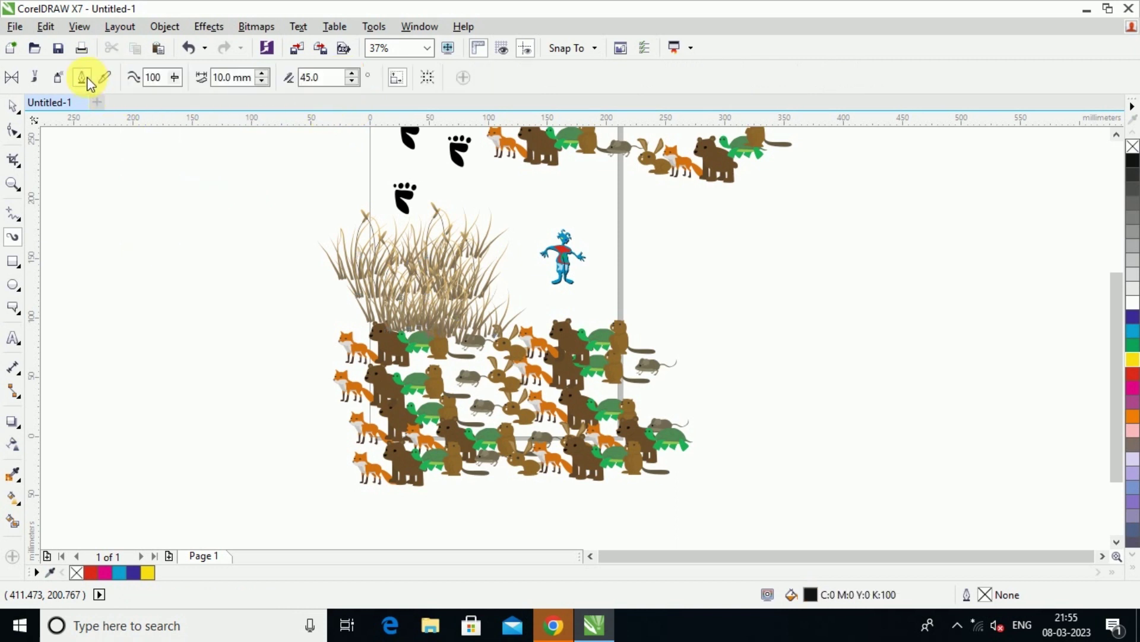
click(105, 79)
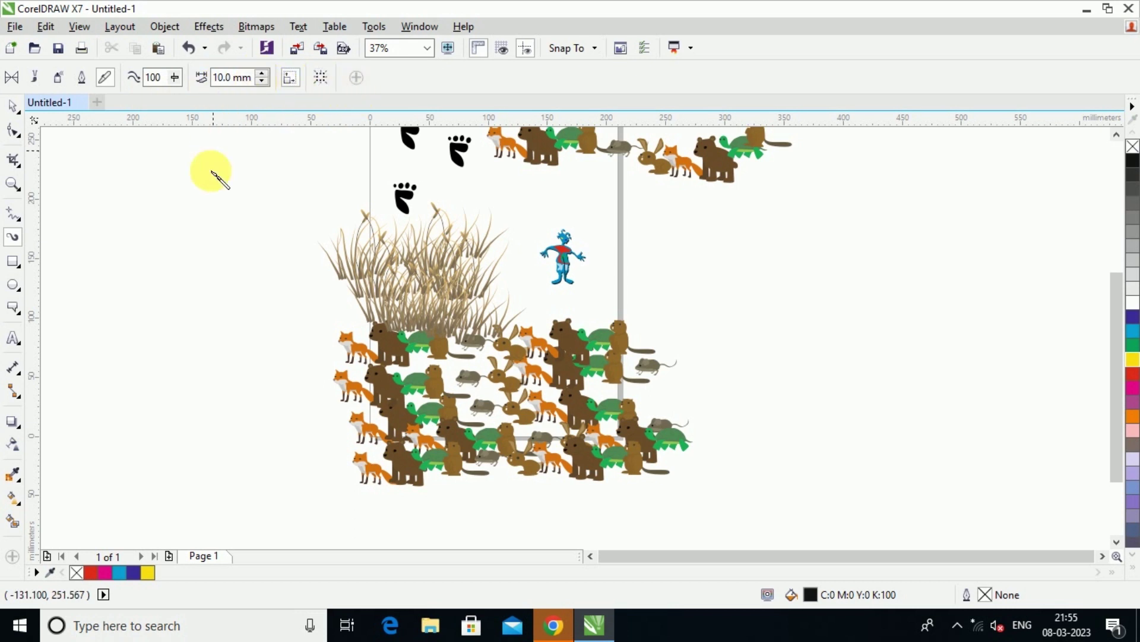
mouse_move(177, 221)
mouse_down()
mouse_move(218, 304)
mouse_move(244, 406)
mouse_up()
drag(293, 242, 304, 403)
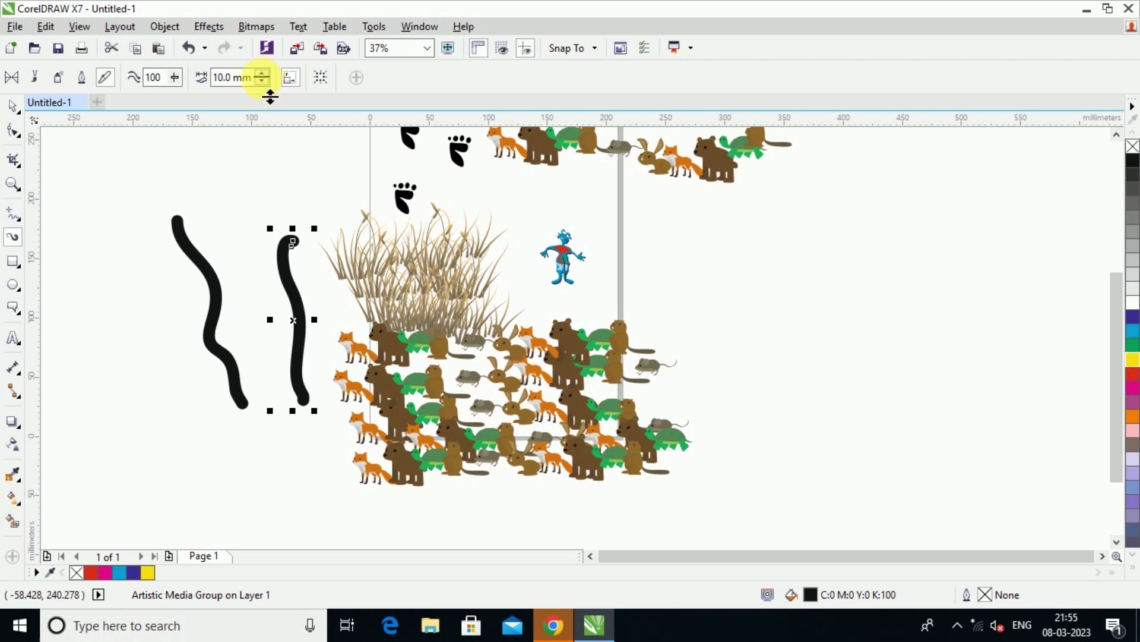
Step: Set the stroke width to 29.5 mm and paint a wavy stroke and a long curve beside and below the existing strokes
key(Return)
drag(204, 188, 241, 404)
mouse_move(89, 331)
mouse_down()
mouse_move(331, 499)
mouse_move(354, 493)
mouse_up()
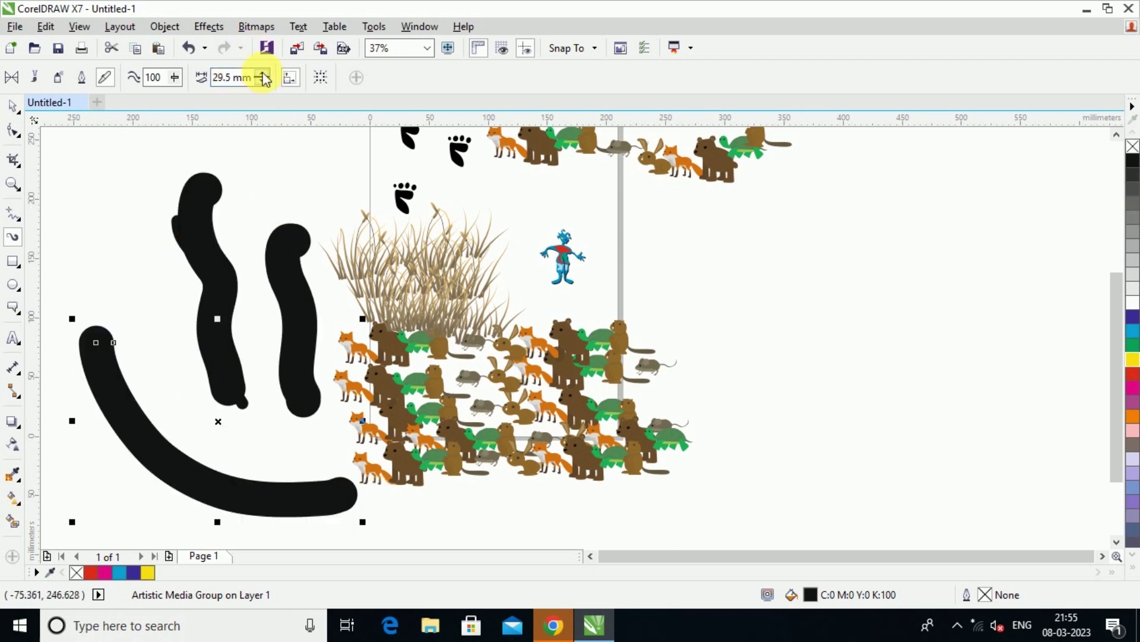
Step: Reduce the stroke width to 8.5 mm and paint five curved strokes across the grass and the empty area beyond the page
drag(268, 117, 295, 123)
mouse_move(293, 171)
mouse_down()
mouse_move(415, 204)
mouse_move(431, 257)
mouse_up()
mouse_move(248, 211)
mouse_down()
mouse_move(400, 298)
mouse_move(487, 406)
mouse_up()
mouse_move(598, 292)
mouse_down()
mouse_move(760, 391)
mouse_move(851, 410)
mouse_up()
mouse_move(842, 247)
mouse_down()
mouse_move(902, 448)
mouse_move(931, 294)
mouse_move(917, 453)
mouse_up()
drag(924, 267, 942, 457)
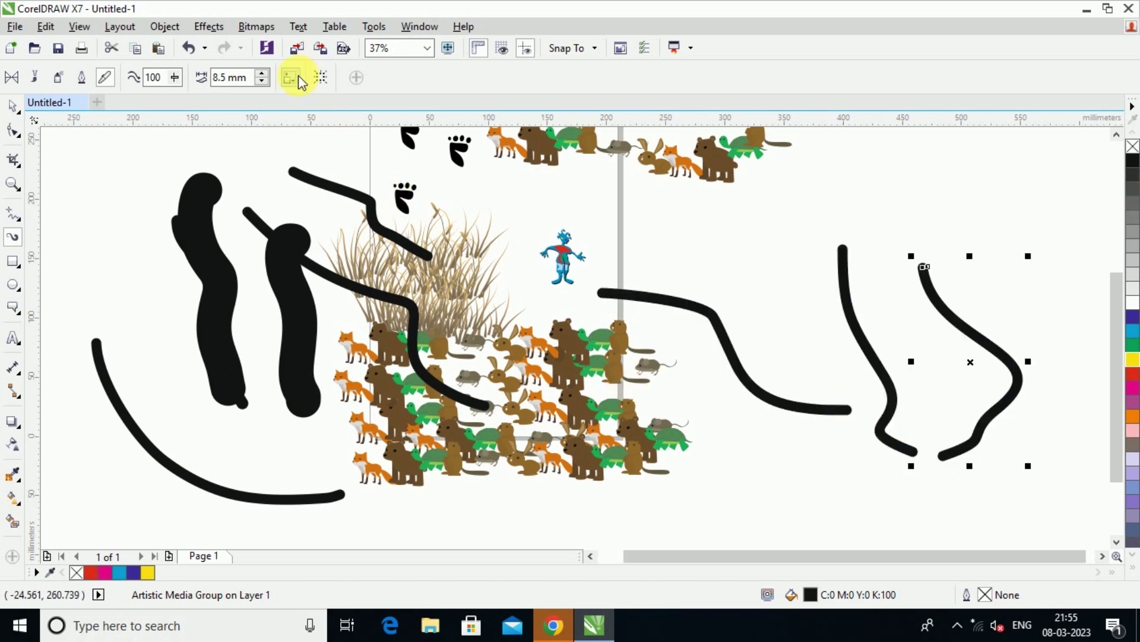
Step: Paint two curves around the blue figure, hide the bounding box, and paint one more stroke in the upper area
drag(721, 193, 577, 423)
mouse_move(805, 274)
mouse_down()
mouse_move(746, 336)
mouse_move(710, 467)
mouse_up()
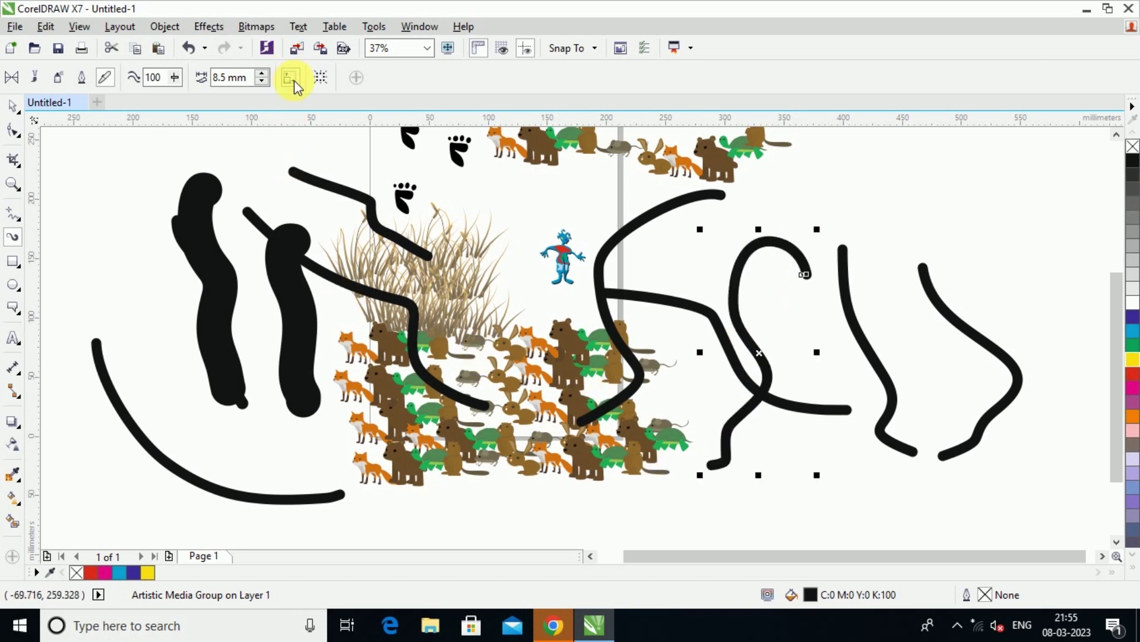
click(317, 76)
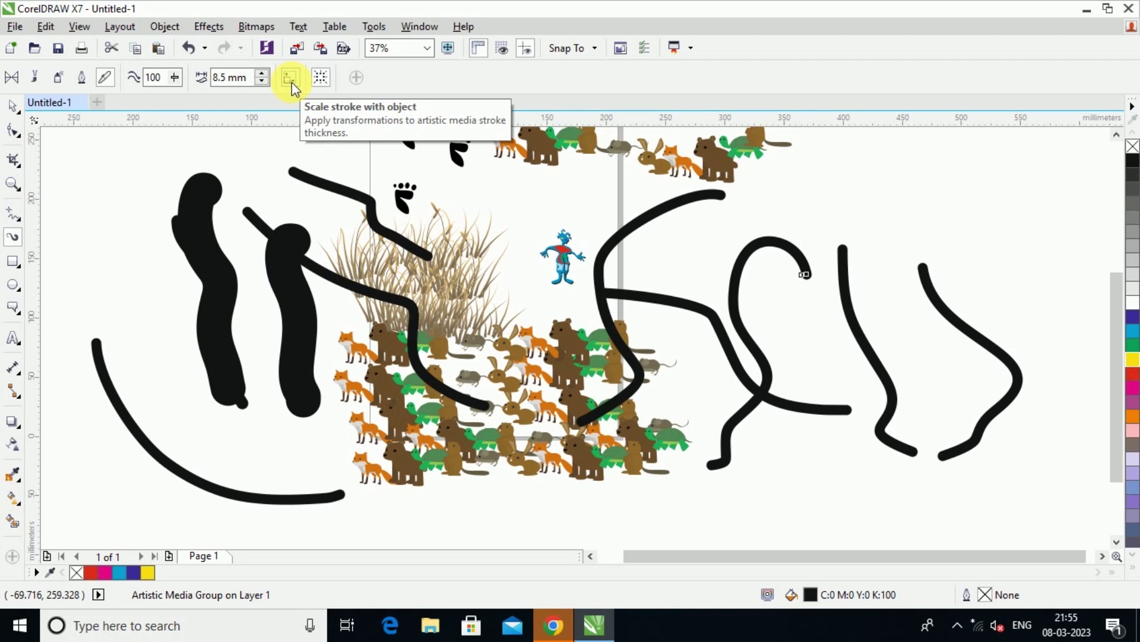
mouse_move(949, 136)
mouse_down()
mouse_move(911, 153)
mouse_move(811, 329)
mouse_up()
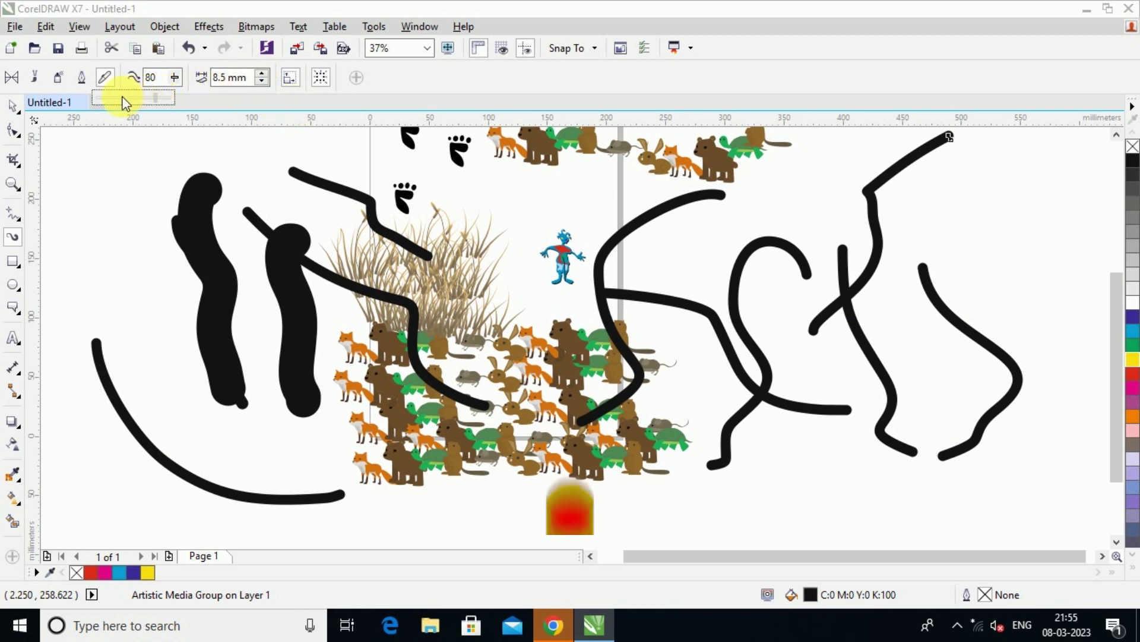
Step: Set freehand smoothing to 80 and paint three wavy strokes around the thick strokes and beside the animal rows
mouse_move(127, 145)
mouse_down()
mouse_move(164, 211)
mouse_move(172, 355)
mouse_up()
mouse_move(230, 331)
mouse_down()
mouse_move(214, 380)
mouse_move(274, 506)
mouse_up()
drag(323, 399, 516, 592)
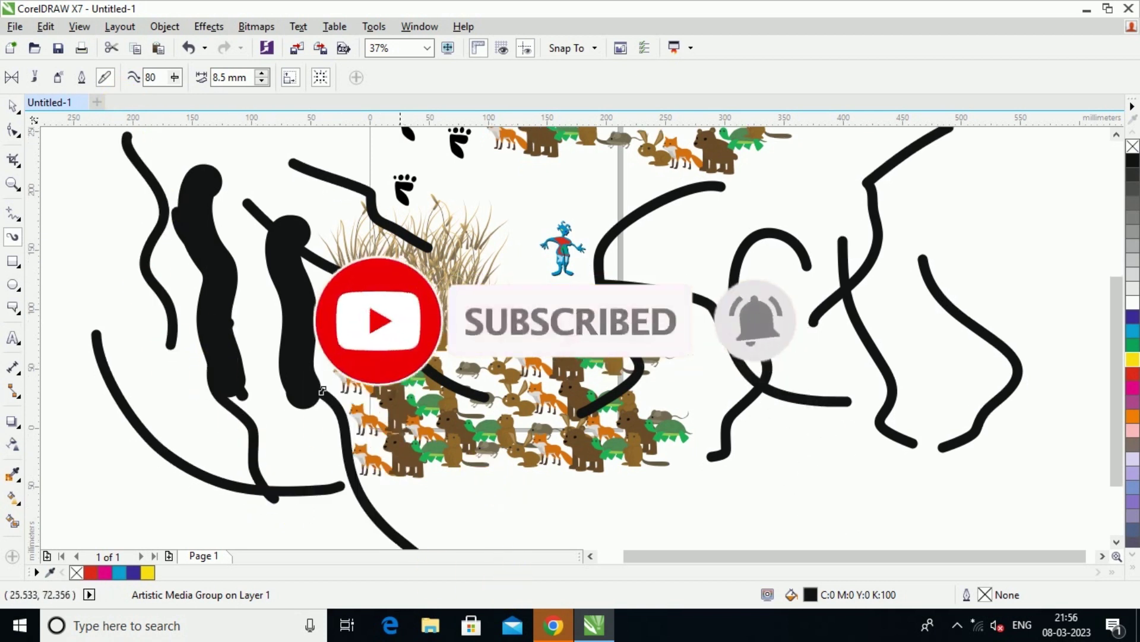
scroll(511, 381, down, 3)
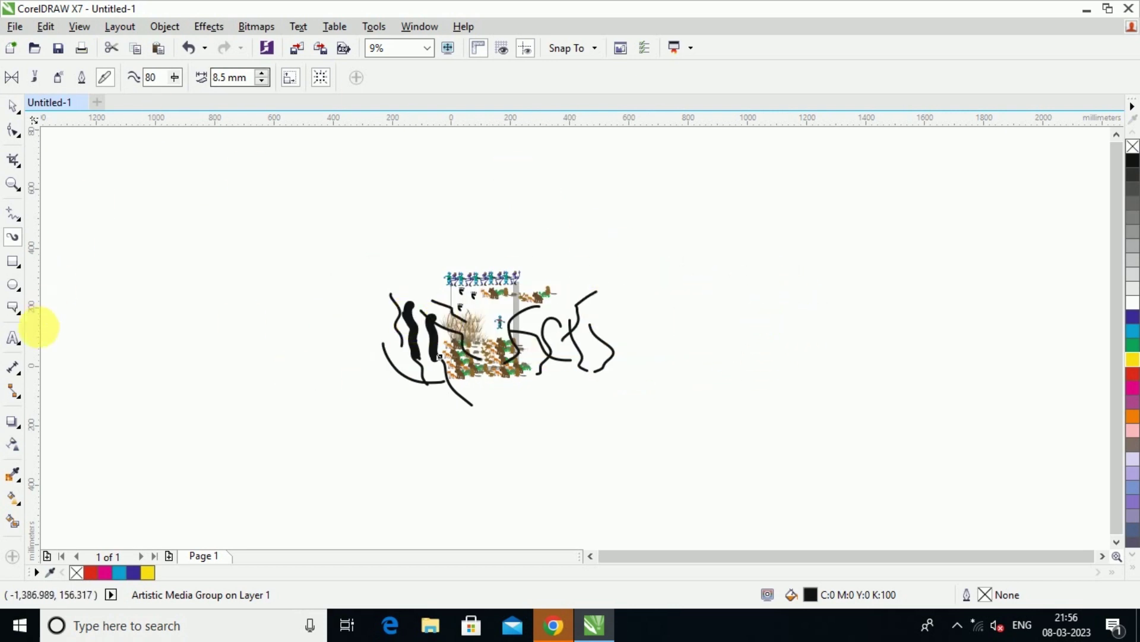
click(12, 237)
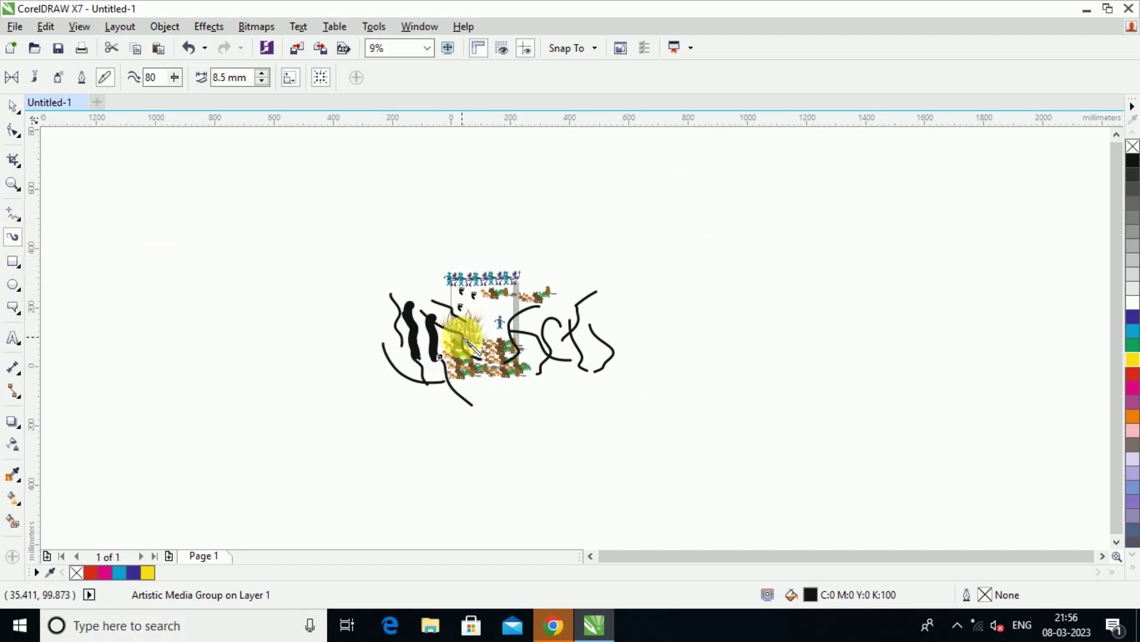